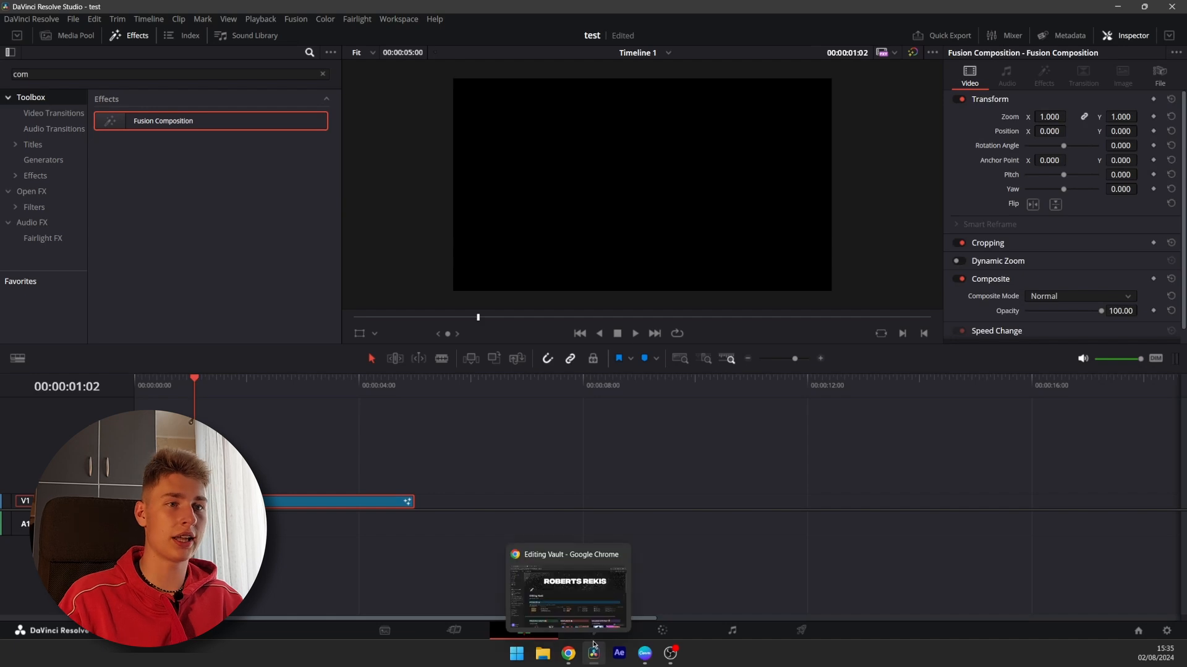
Open the Fusion page and bring Harvard_University_Logo.png from the media pool into the node graph
left_click(594, 630)
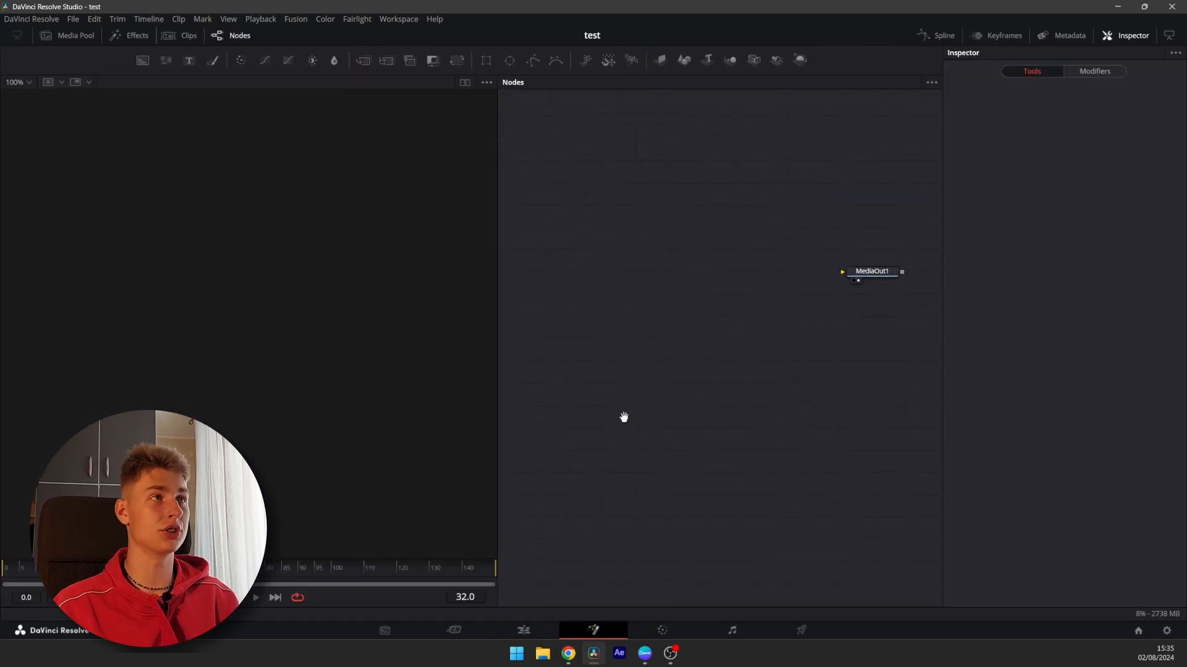
left_click(66, 35)
left_click_drag(142, 85, 812, 302)
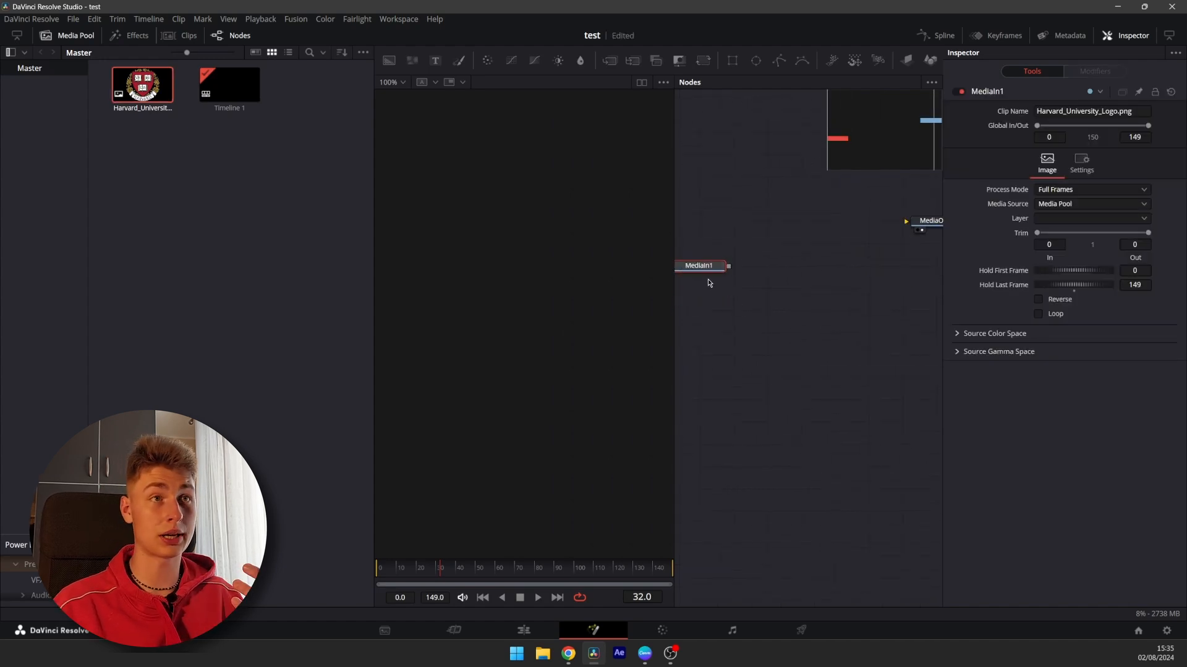
left_click_drag(704, 266, 721, 289)
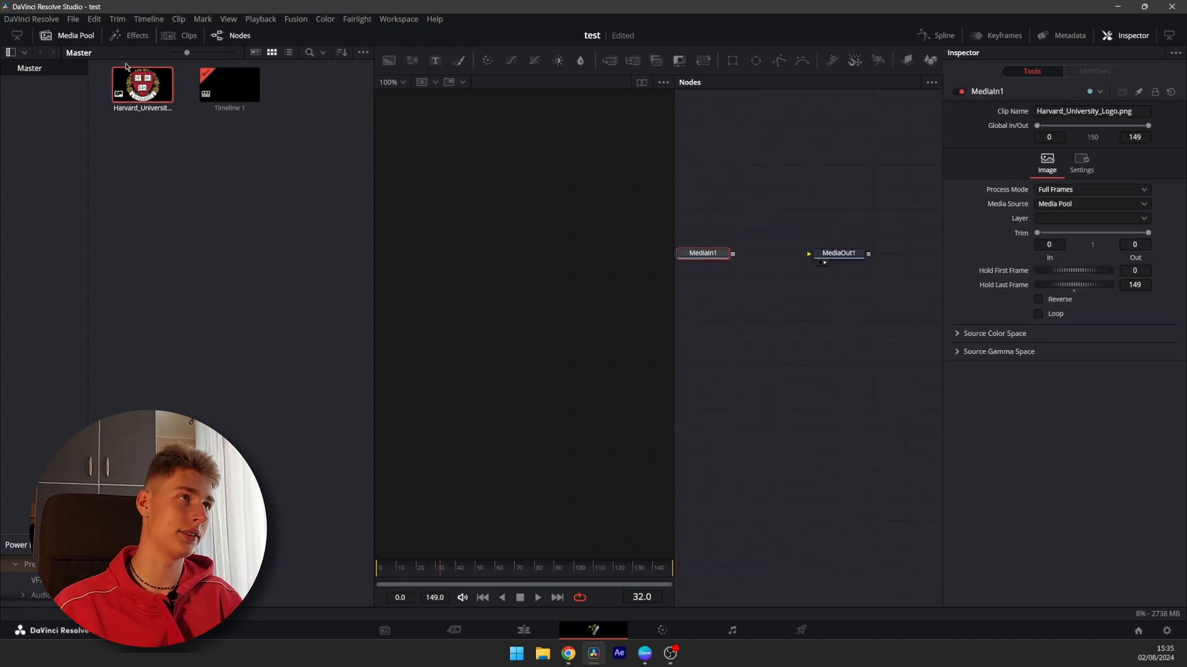
left_click(68, 38)
Move the MediaIn1 node up above the MediaOut1 node
left_click_drag(612, 304, 761, 333)
scroll(691, 304, "up", 2)
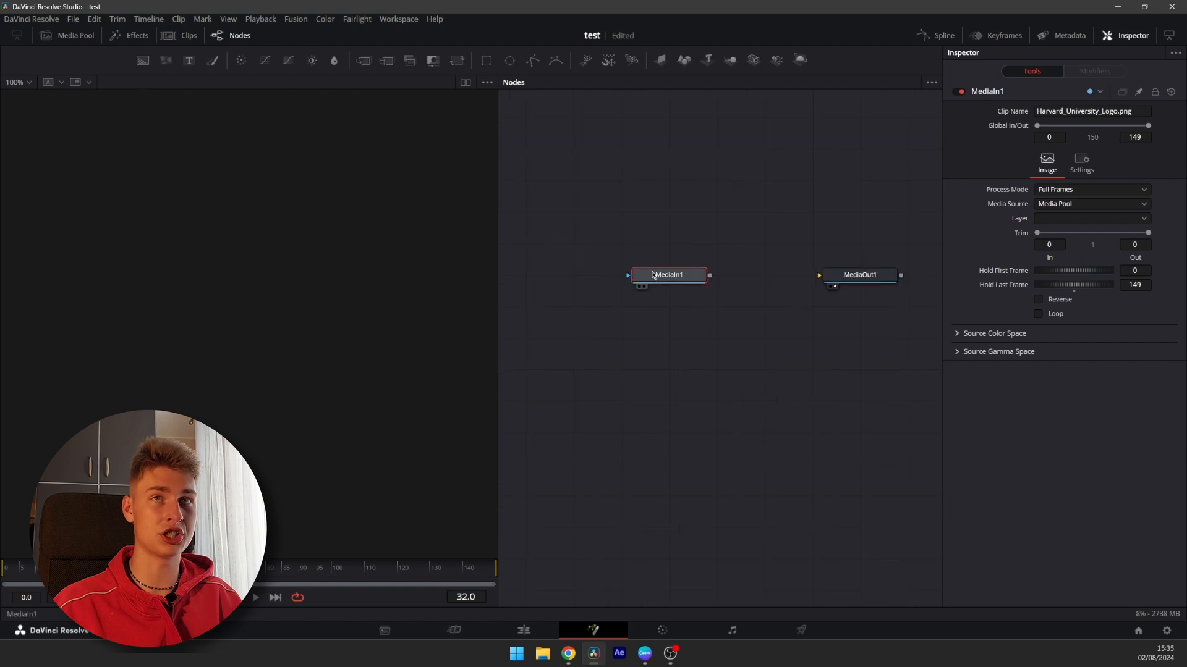
left_click_drag(654, 276, 654, 212)
left_click(660, 267)
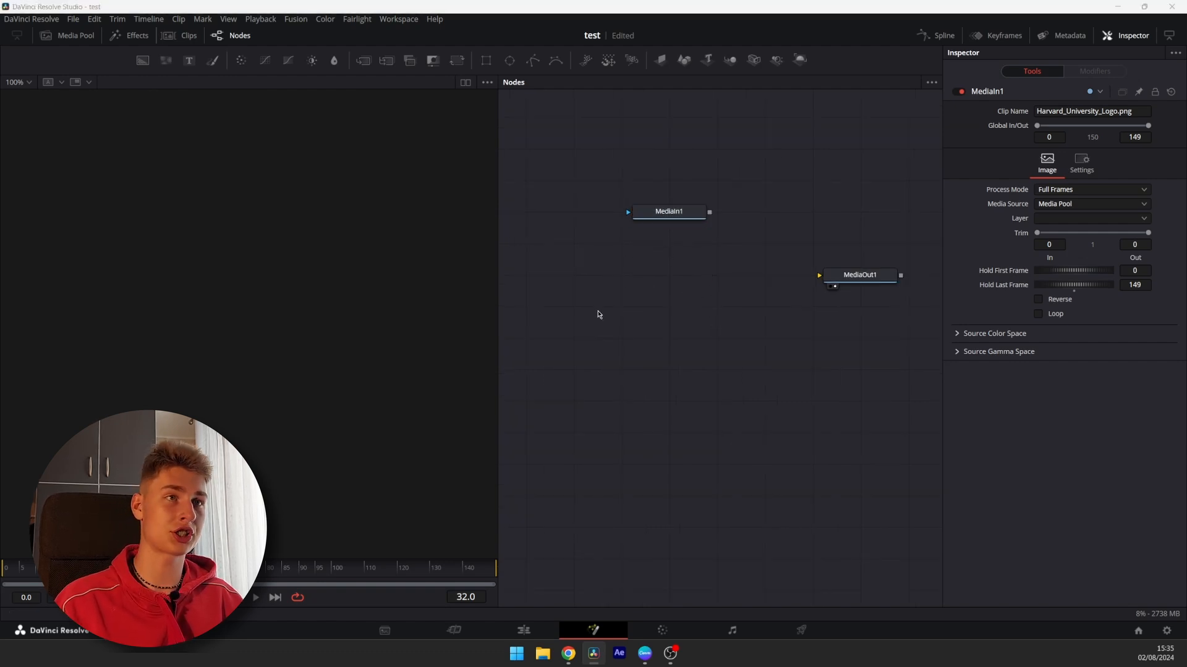
key("shift+space")
key("Escape")
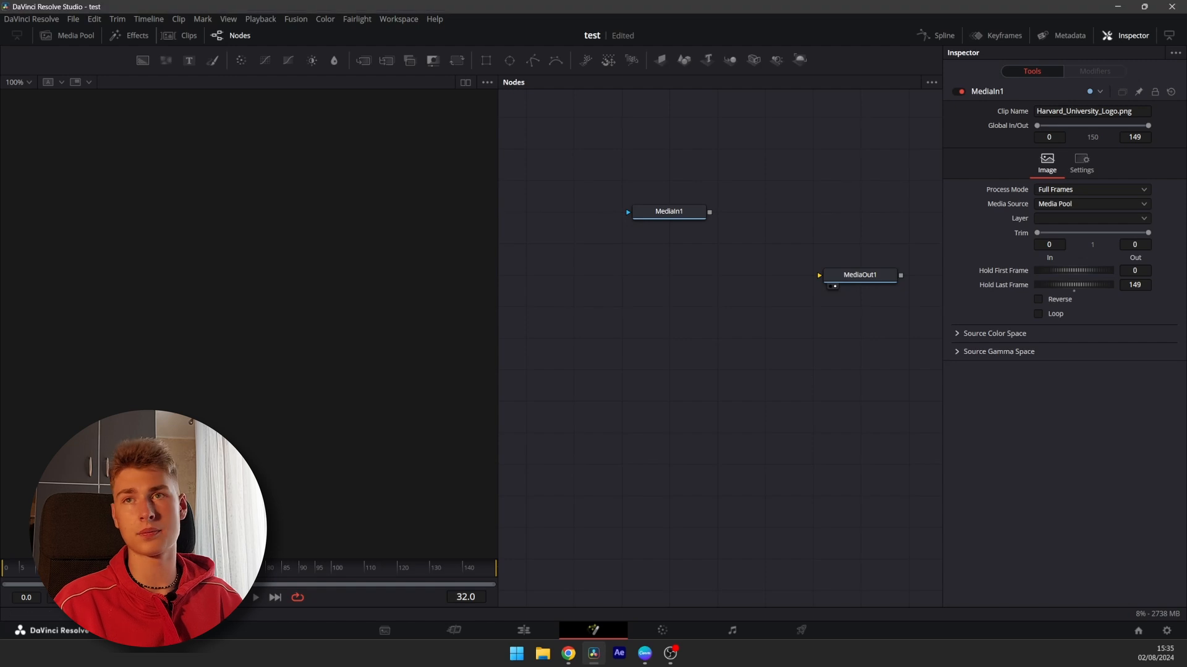
key("shift+space")
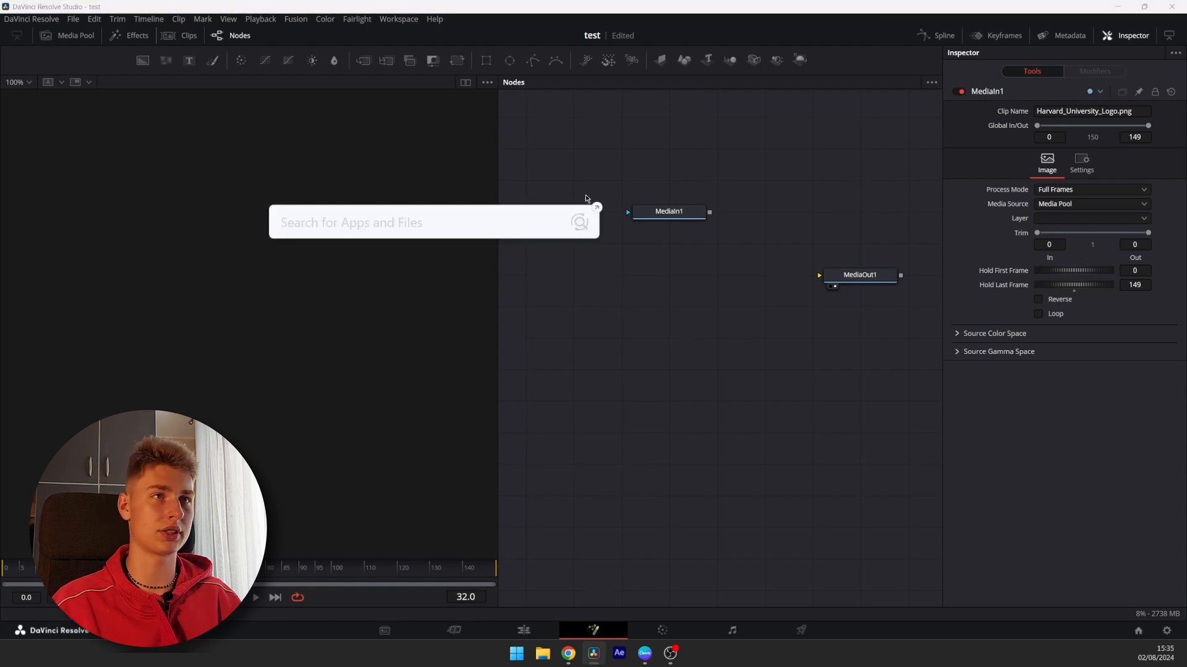
key("Escape")
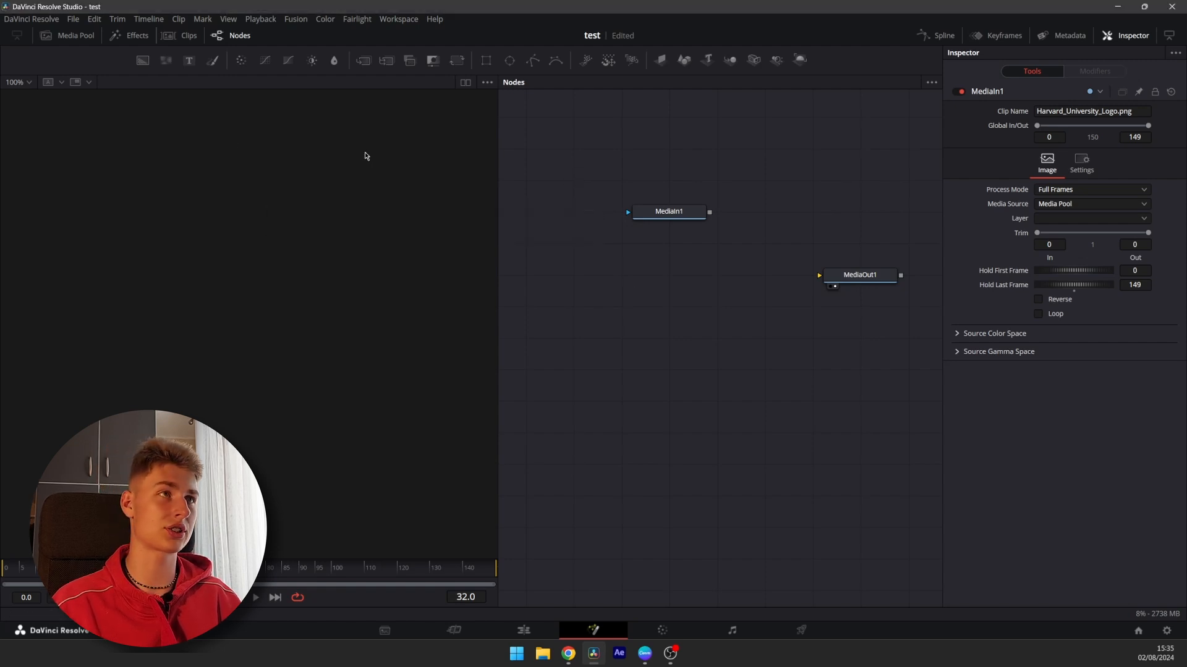
Add a Background node feeding MediaOut1 and set its alpha to 0 for a transparent background
left_click(143, 62)
left_click_drag(544, 185, 819, 275)
left_click_drag(638, 341, 666, 374)
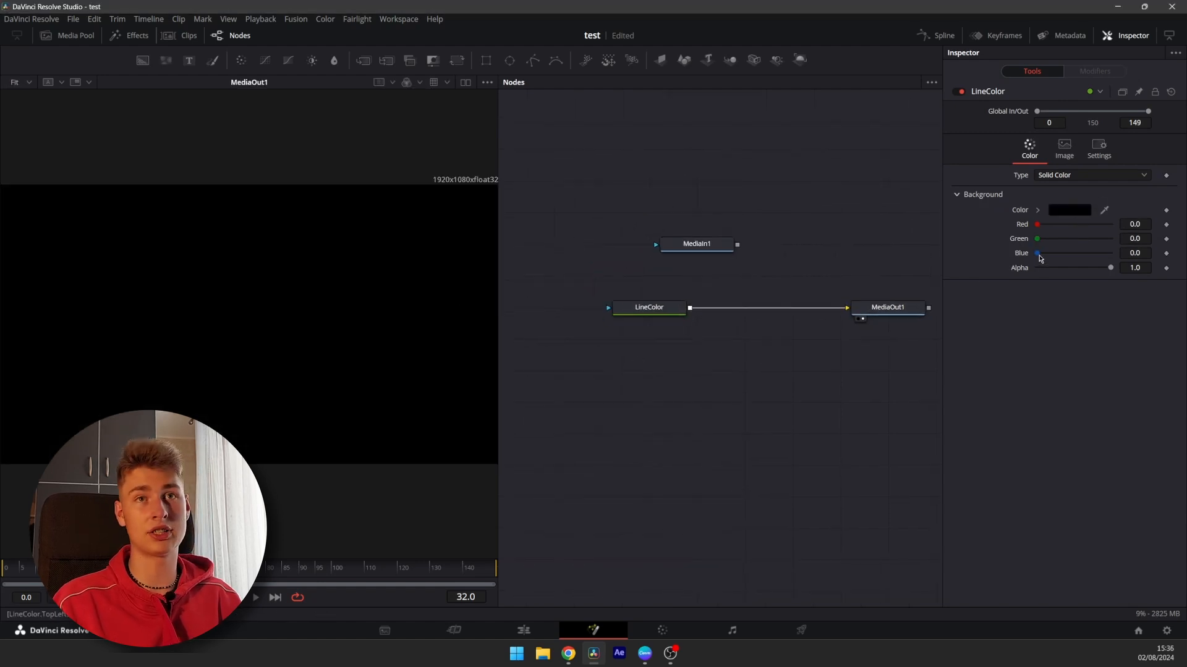
left_click_drag(1105, 274, 976, 272)
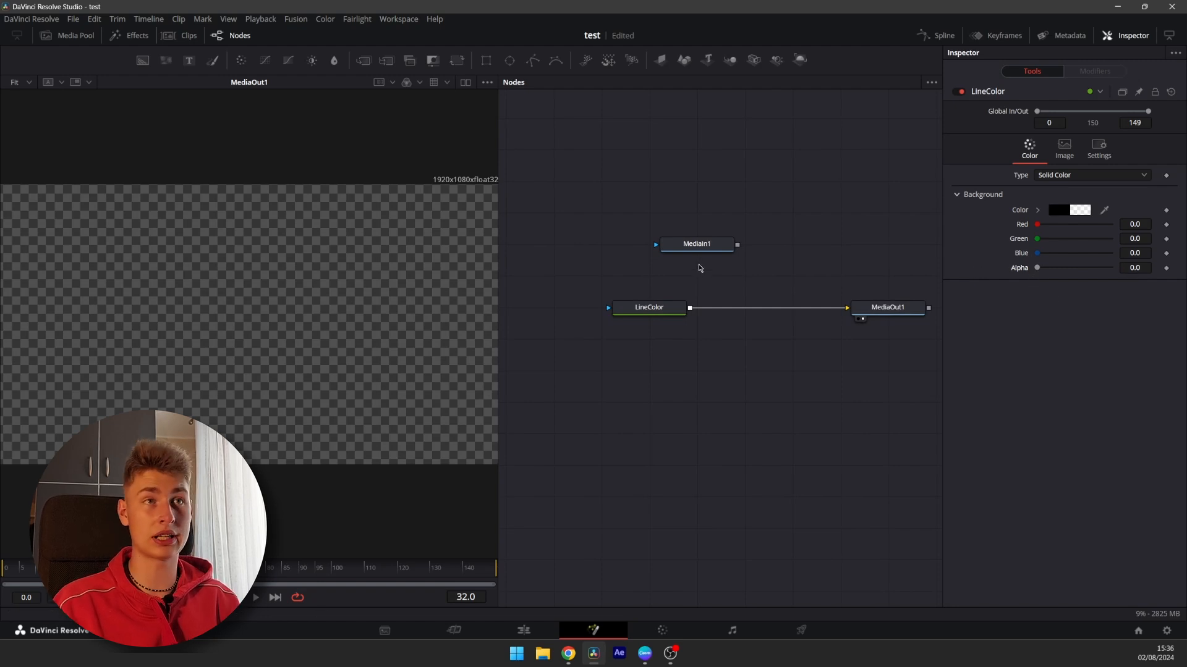
Merge the logo over the background by connecting MediaIn1 into the background-to-output link
left_click_drag(698, 247, 692, 307)
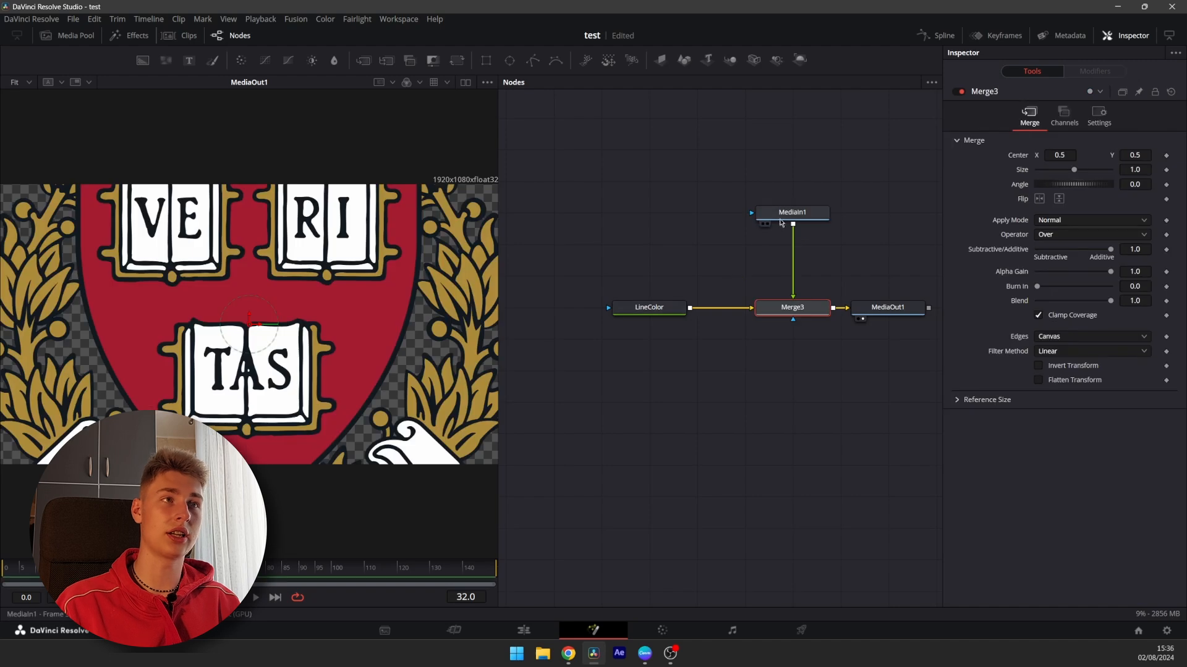
left_click_drag(785, 354, 693, 366)
left_click_drag(758, 333, 854, 334)
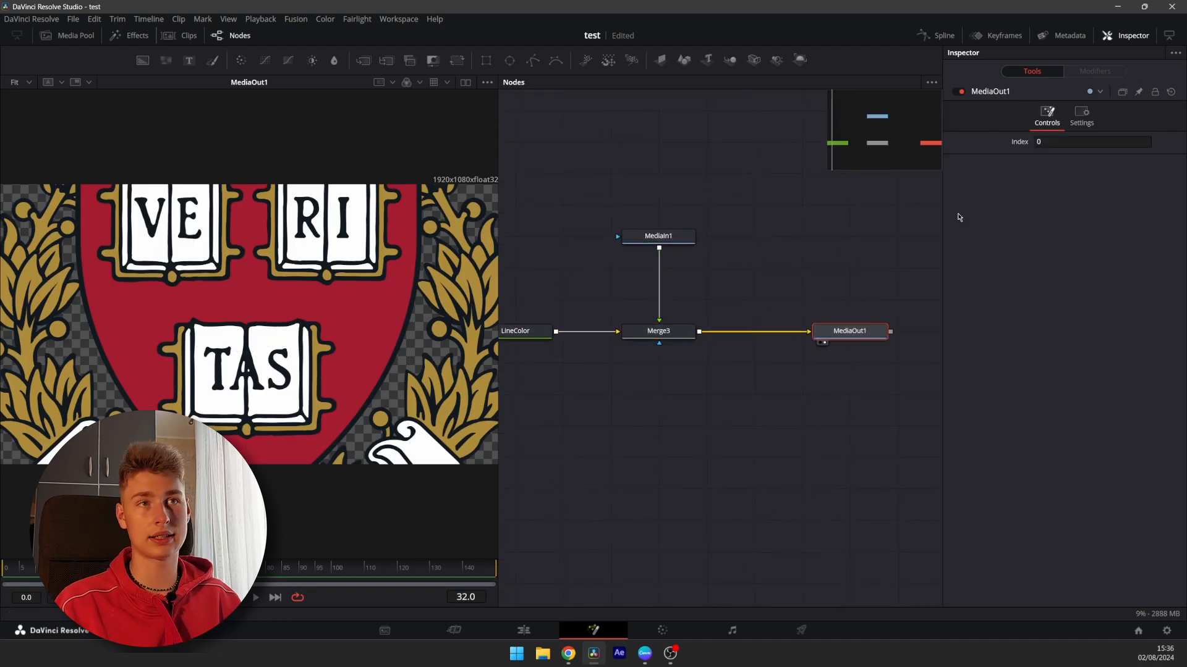
Set the Merge node's size to 0.44
left_click(658, 332)
left_click_drag(1075, 171, 1053, 175)
left_click(617, 388)
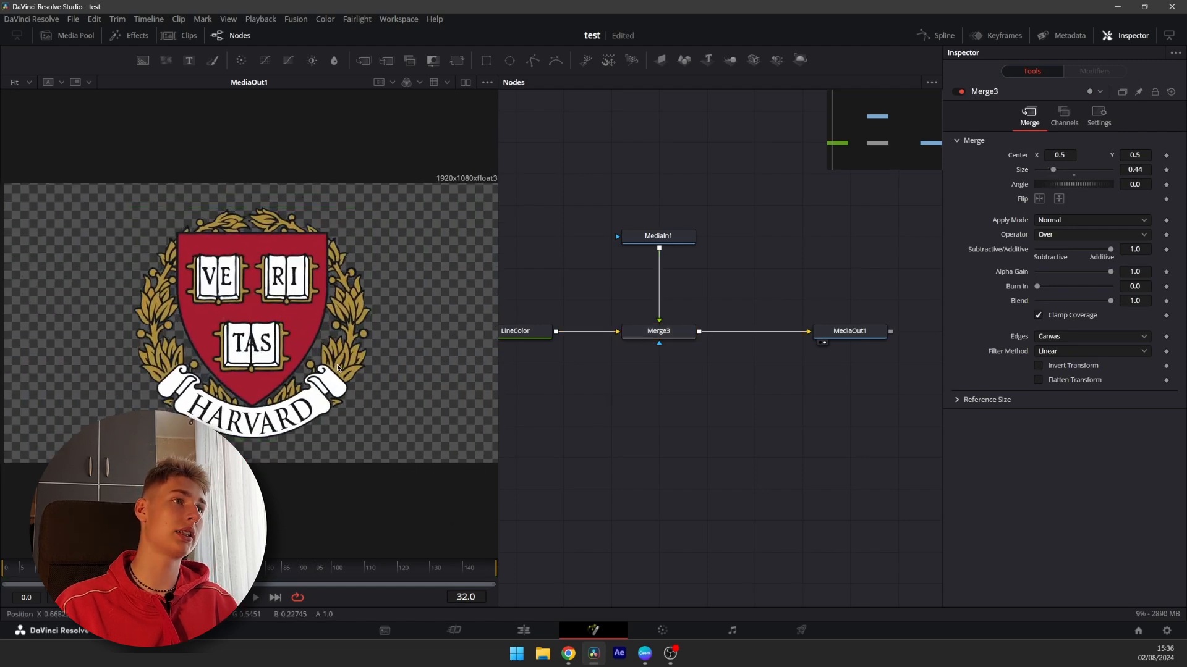
scroll(337, 377, "down", 2)
scroll(672, 306, "up", 2)
scroll(688, 387, "down", 2)
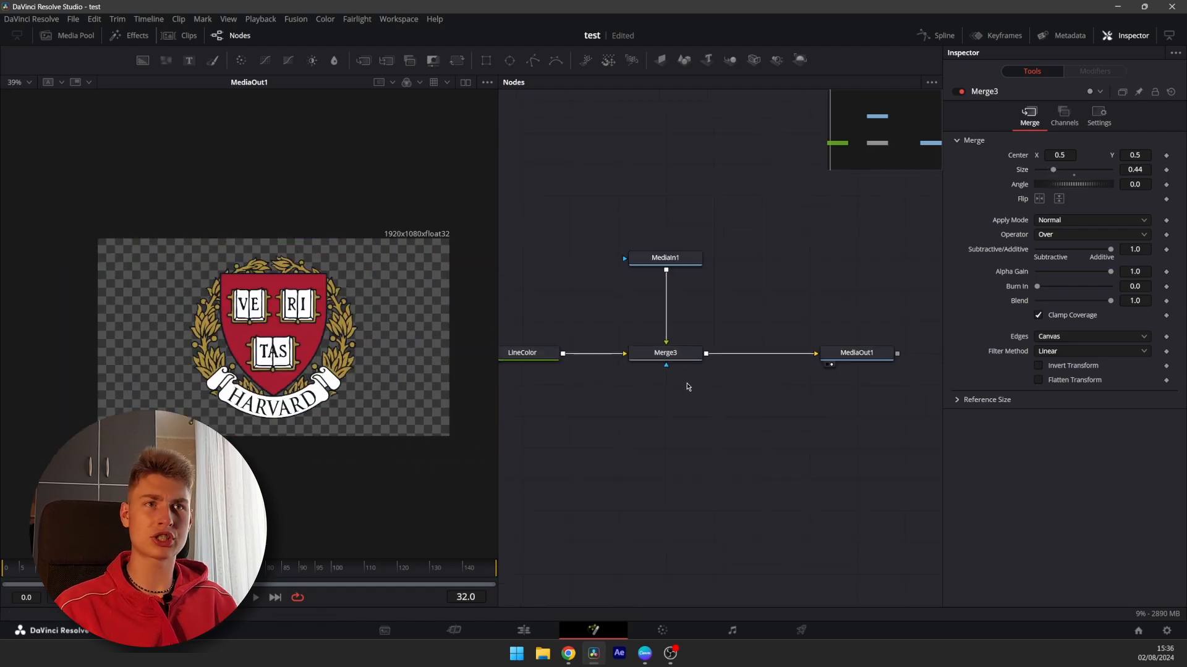
left_click(854, 354)
left_click_drag(790, 363, 760, 351)
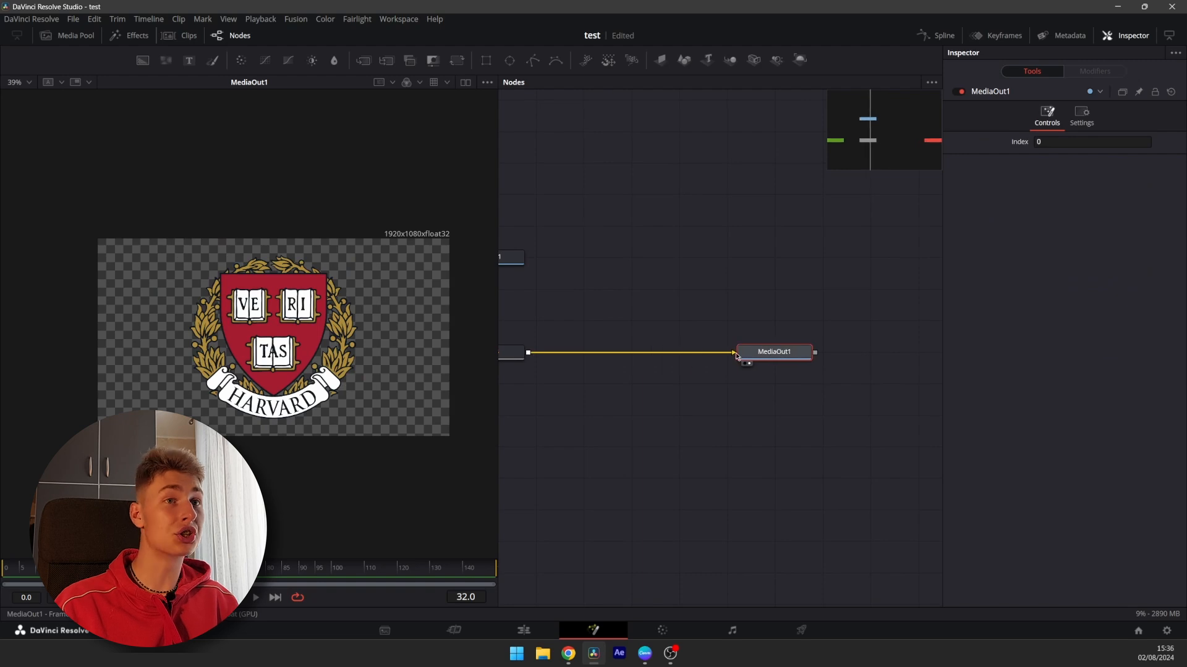
left_click(619, 416)
left_click_drag(583, 394, 644, 391)
left_click_drag(859, 351, 788, 346)
left_click_drag(512, 213, 607, 207)
left_click(608, 207)
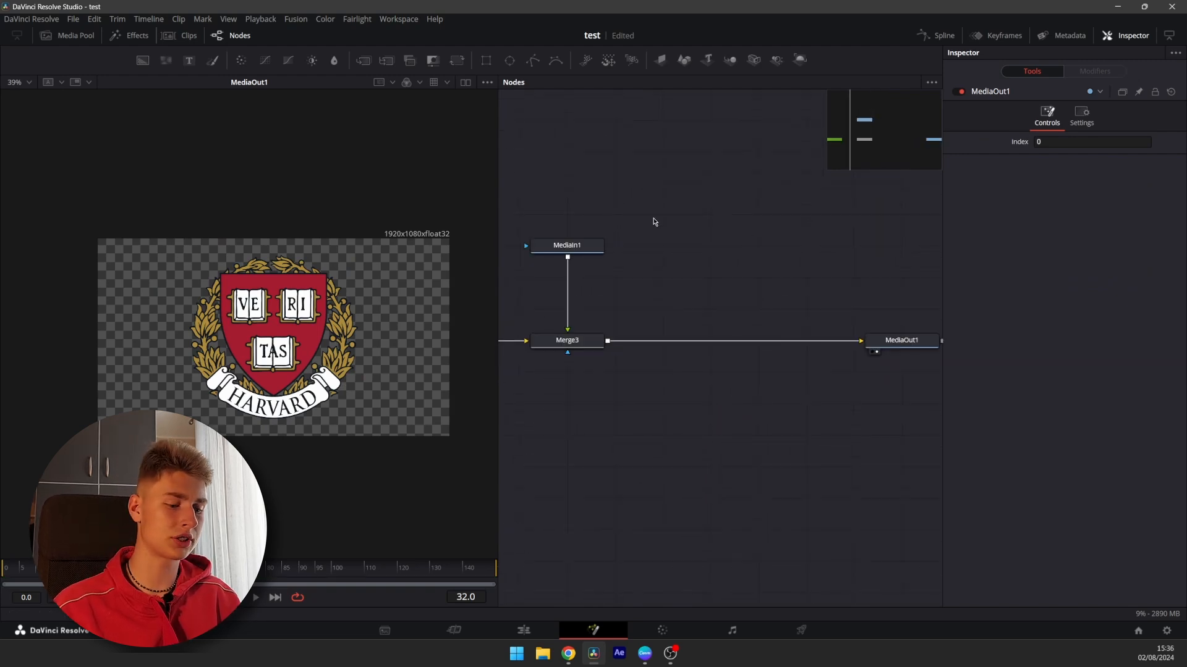
Add a Transform node and insert it between the Merge node and MediaOut1
key("shift+space")
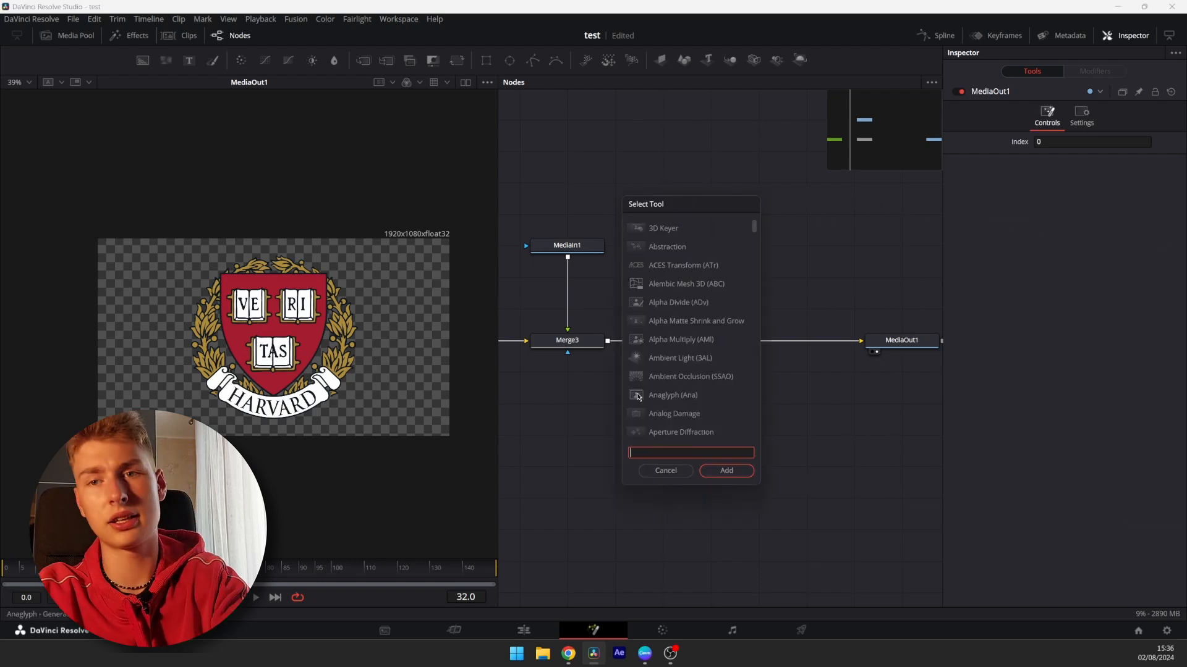
scroll(638, 397, "down", 10)
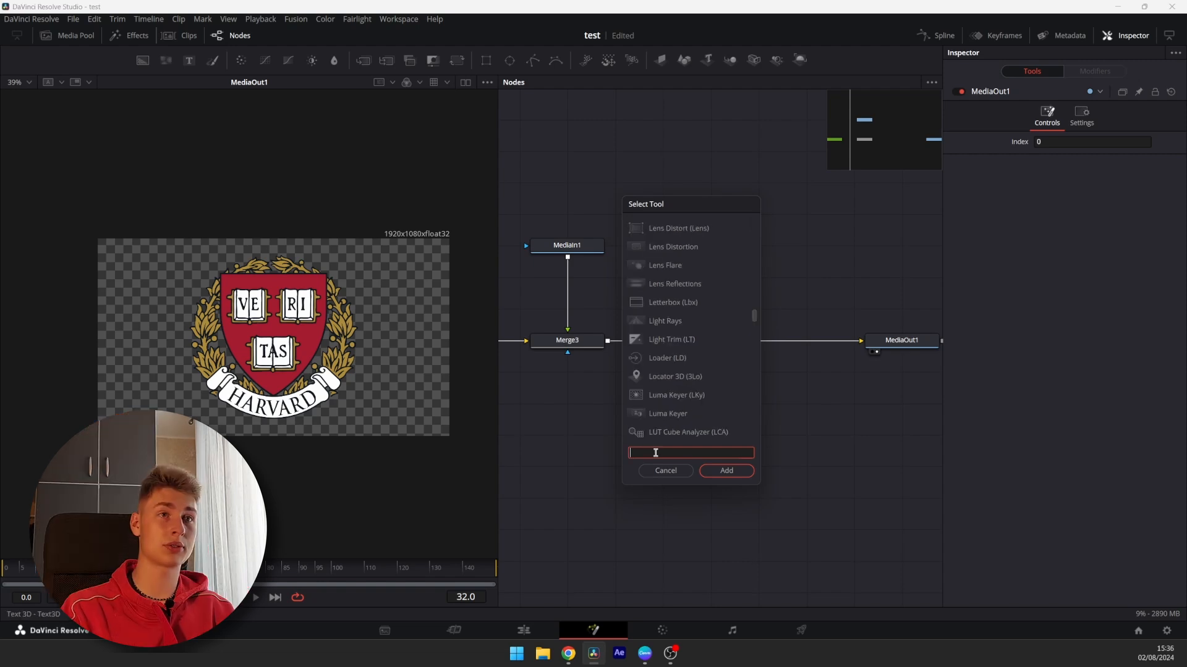
type("trans")
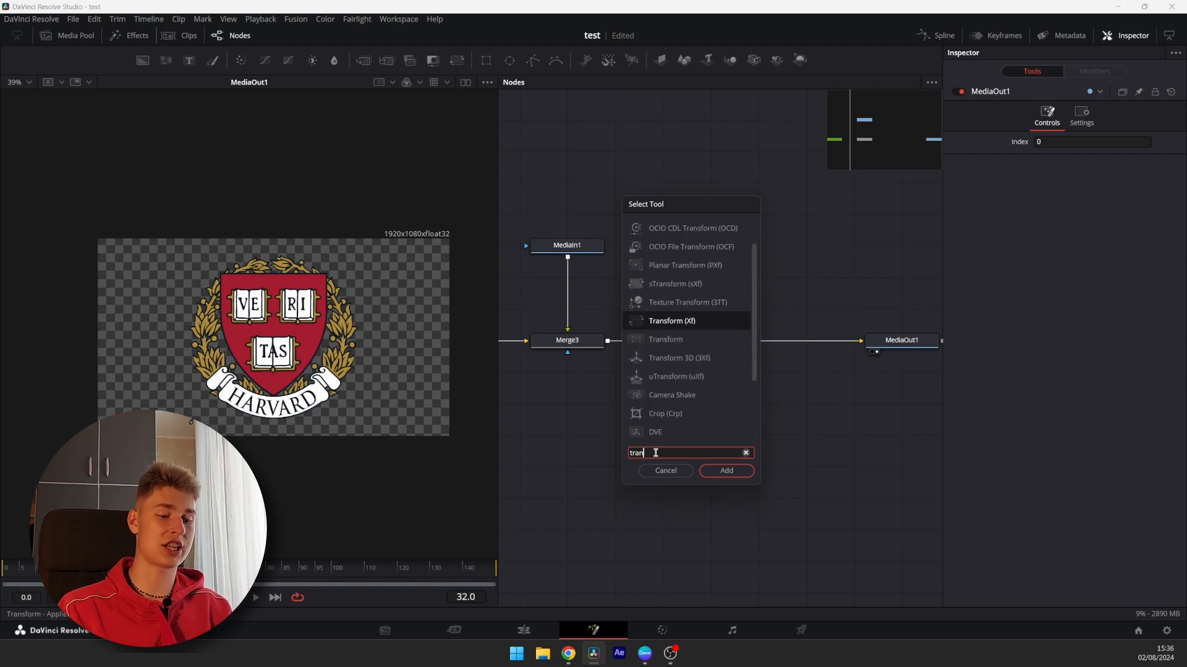
key("BackSpace")
key("BackSpace")
key("BackSpace")
key("BackSpace")
key("BackSpace")
type("xf")
key("Return")
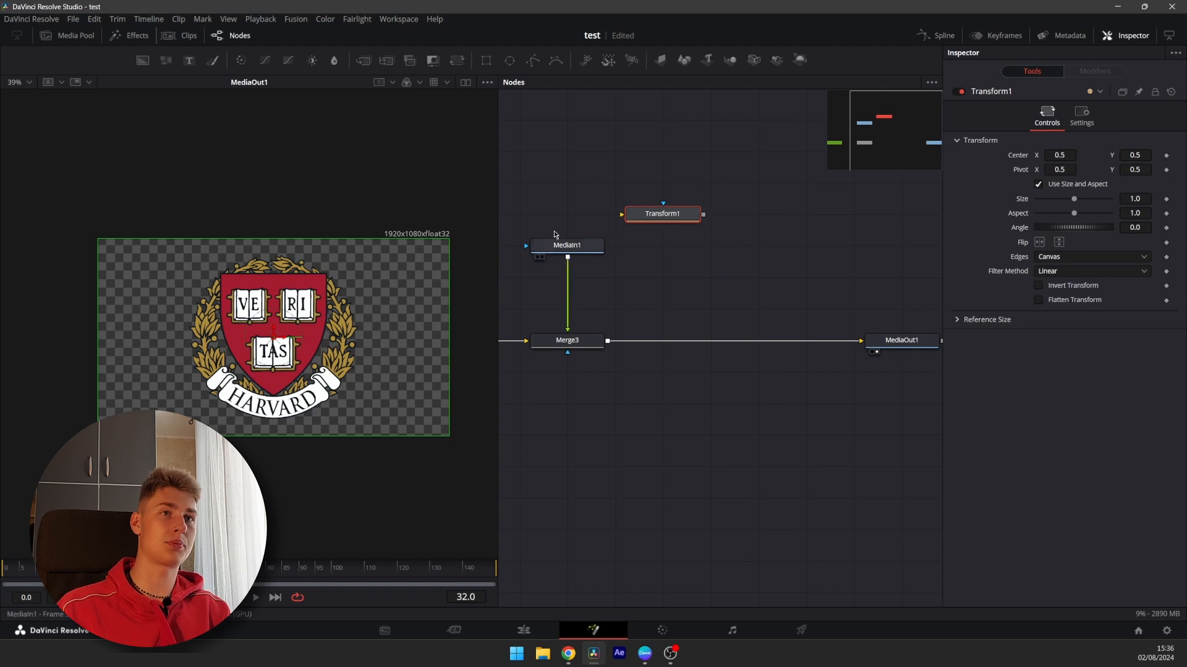
left_click_drag(662, 215, 731, 340)
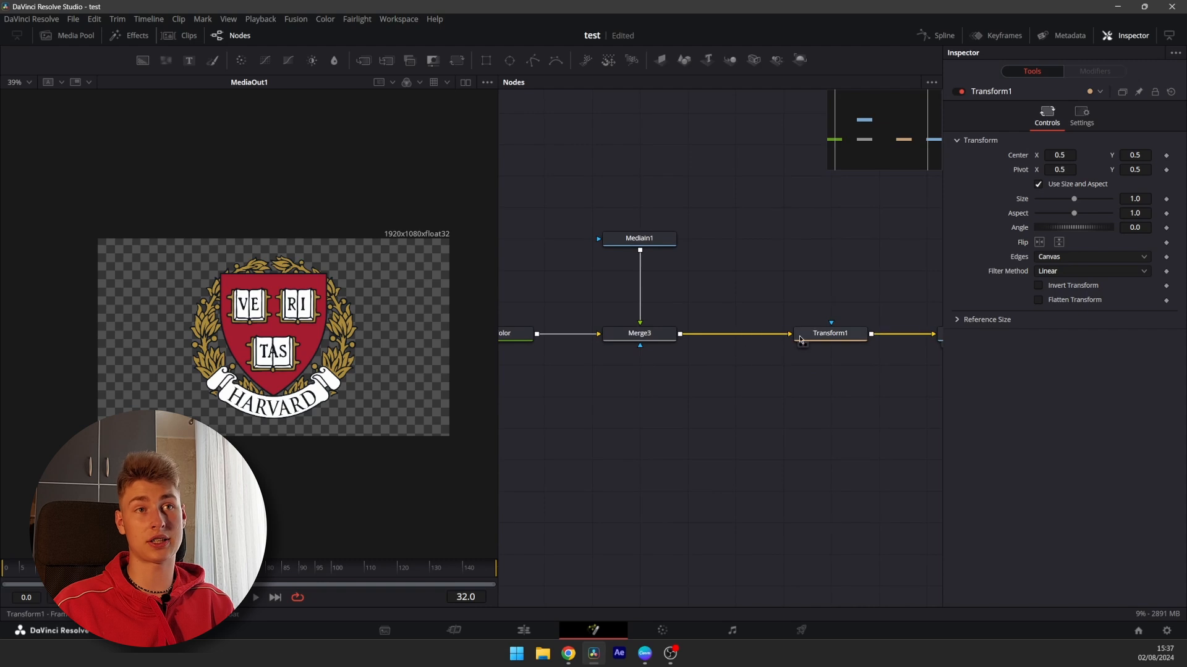
Reconnect the Merge node's output to the Transform node's input
left_click_drag(888, 343, 822, 348)
left_click_drag(618, 340, 707, 339)
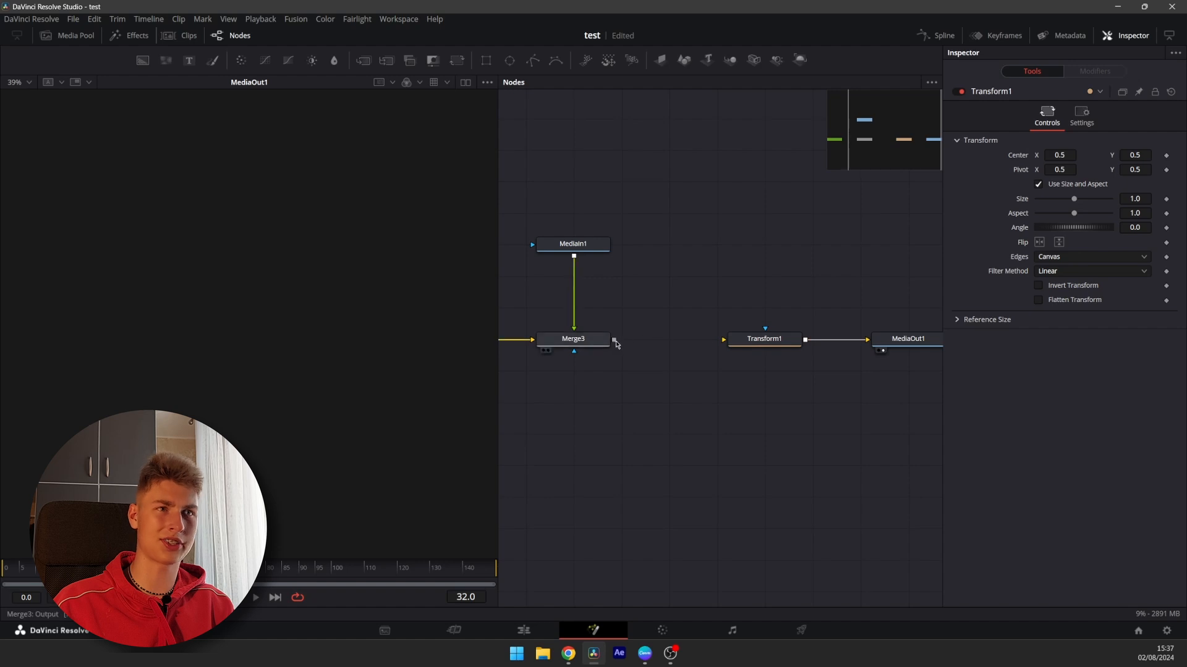
left_click_drag(614, 340, 765, 330)
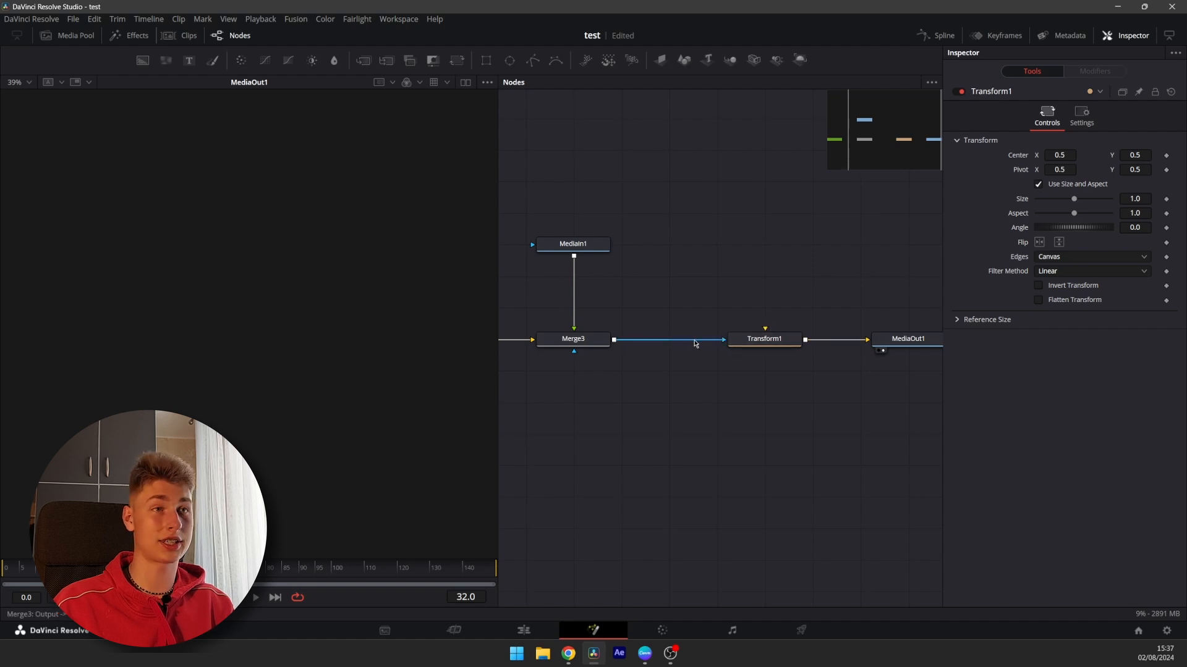
left_click(694, 341)
left_click_drag(613, 339, 737, 345)
left_click_drag(620, 400, 580, 400)
left_click(723, 338)
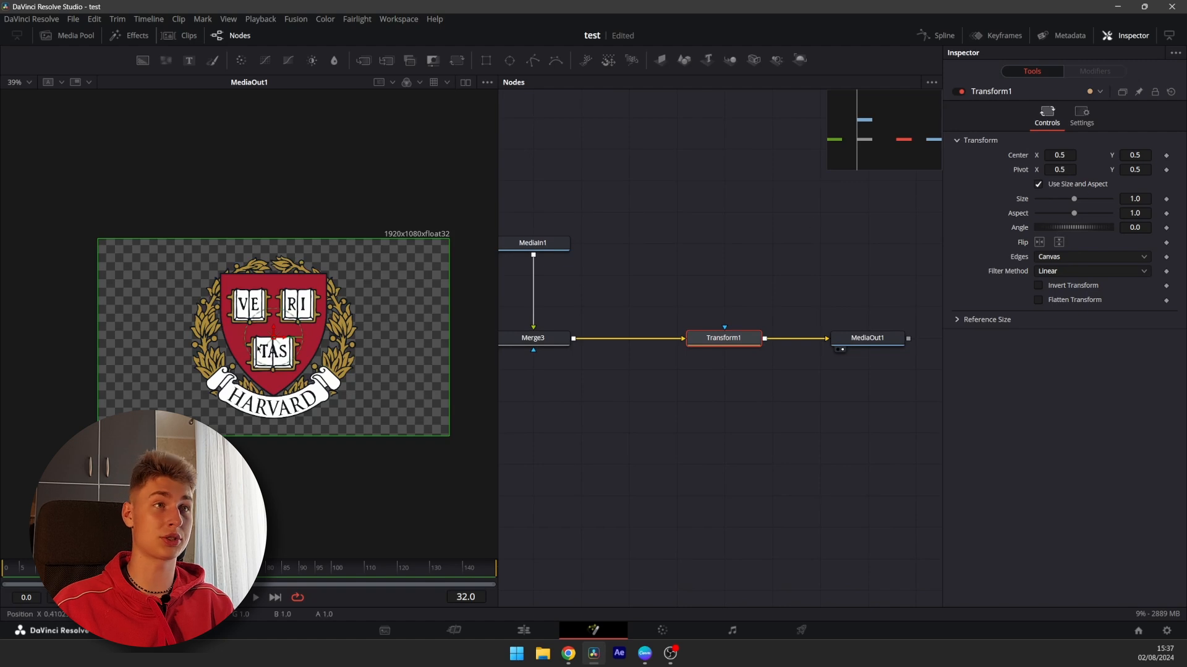
Nudge the Transform size and undo the change
left_click_drag(819, 334, 726, 343)
left_click_drag(1141, 200, 1149, 200)
key("ctrl+z")
Add a keyframe on the Transform's Center at frame 0
left_click_drag(220, 426, 303, 418)
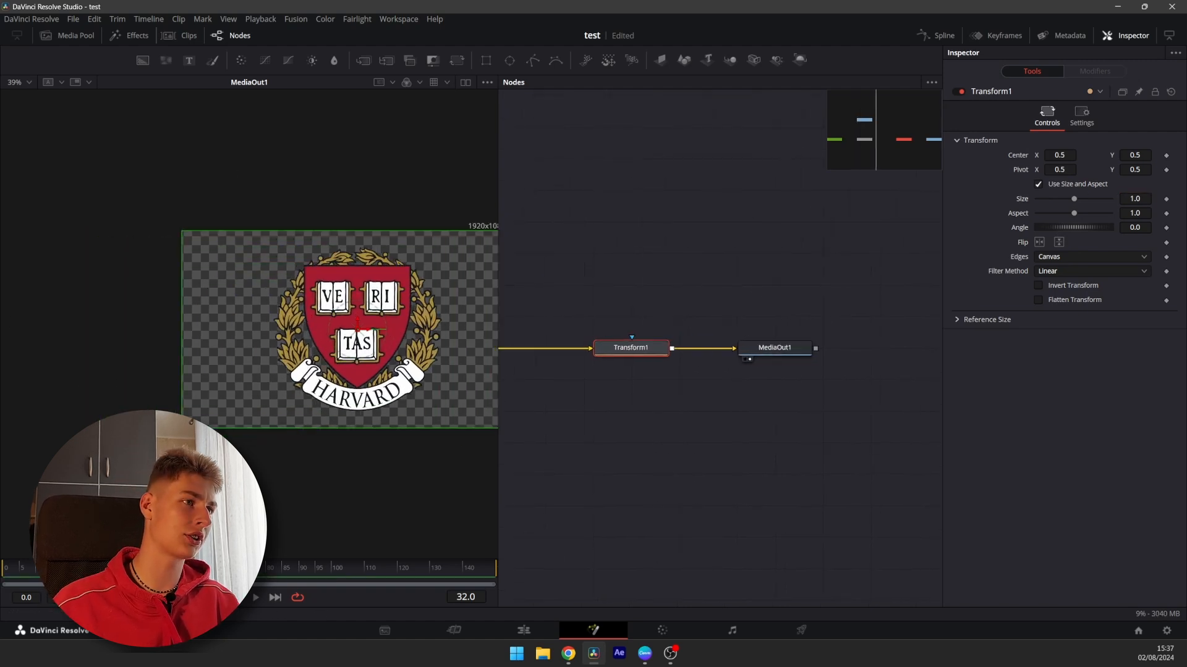
left_click_drag(750, 435, 790, 432)
scroll(638, 419, "down", 2)
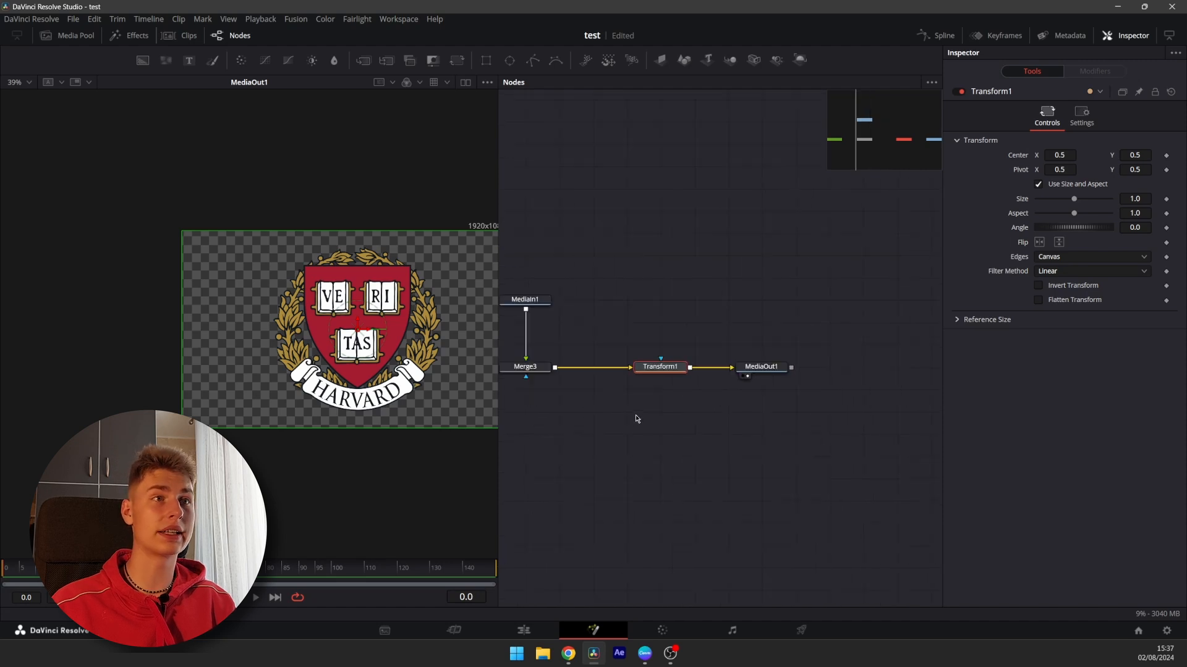
left_click_drag(583, 413, 728, 419)
left_click_drag(780, 249, 712, 248)
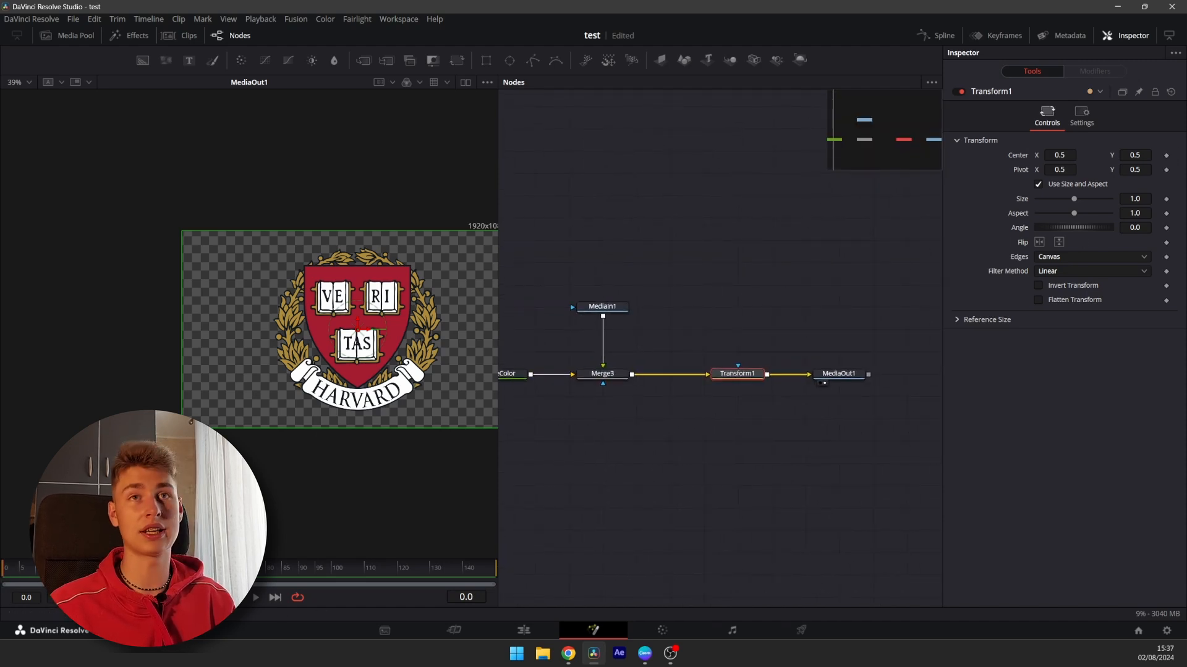
left_click(1166, 156)
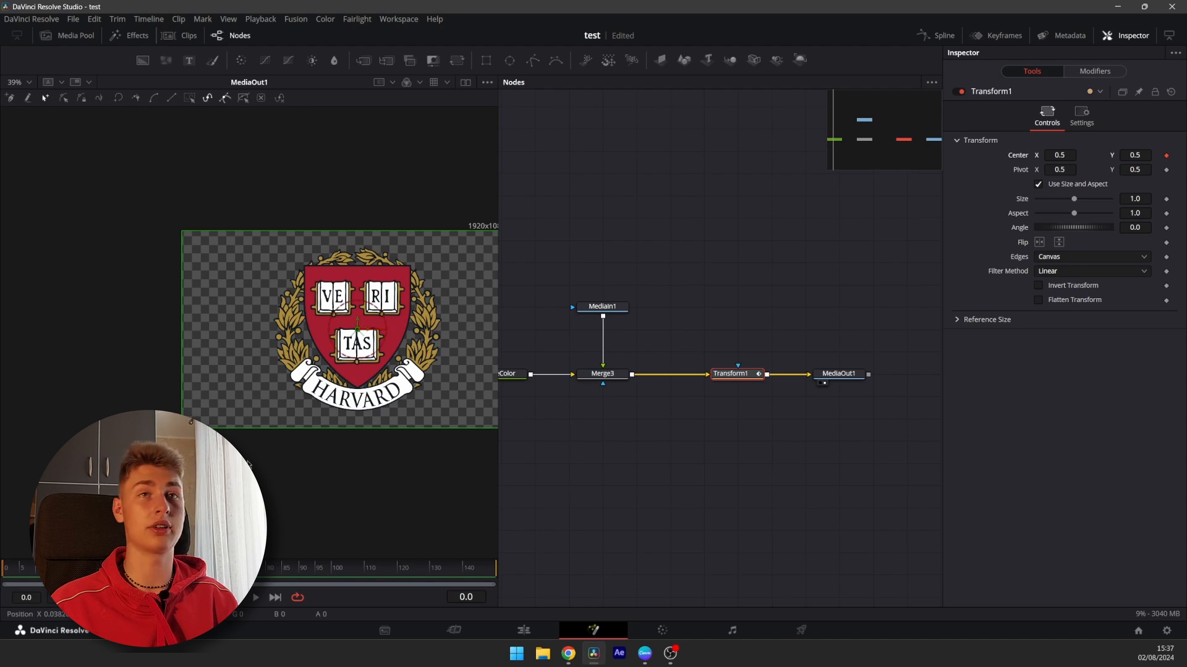
Try dragging the Transform's Center X slightly, then undo it
mouse_move(1058, 158)
left_mouse_down()
mouse_move(1174, 159)
mouse_move(1052, 159)
left_mouse_up()
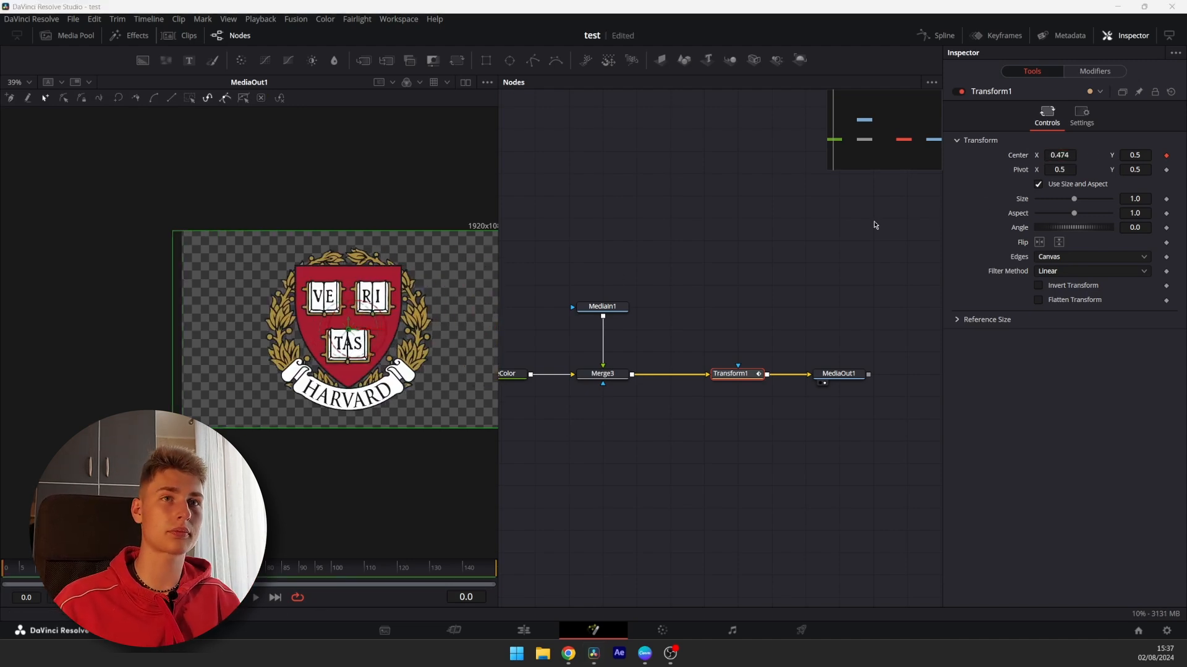
left_click(712, 229)
key("ctrl+z")
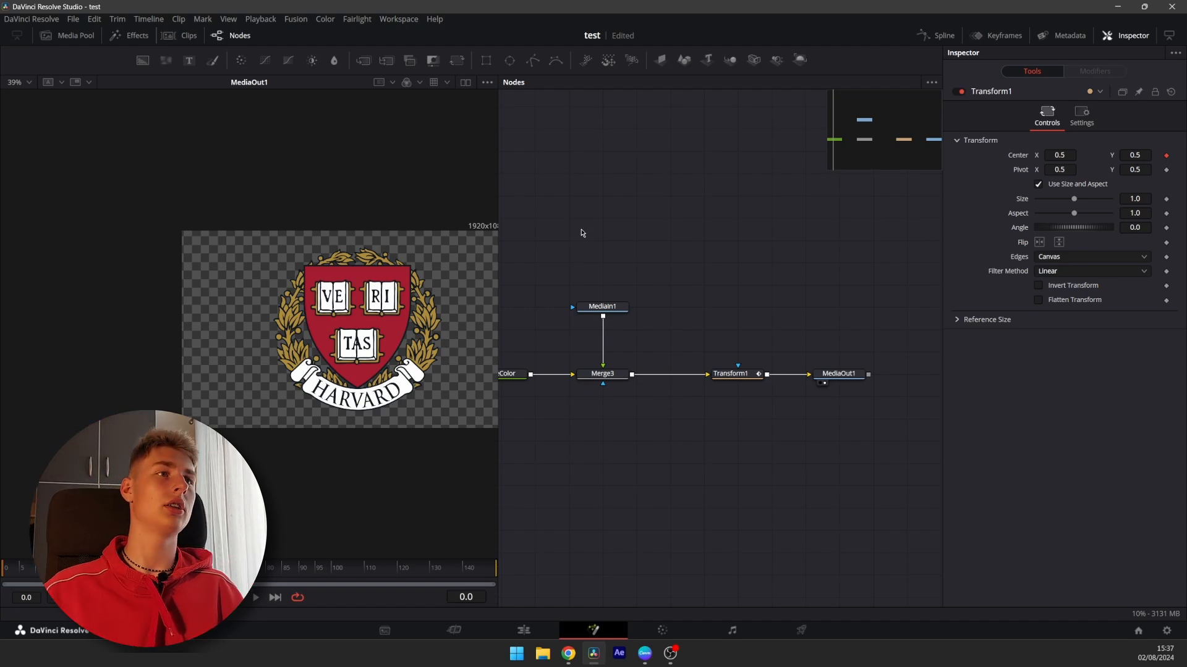
Keyframe the Transform's Center at frame 25, then at frame 0 set Center X to -0.272
left_click_drag(253, 346, 192, 328)
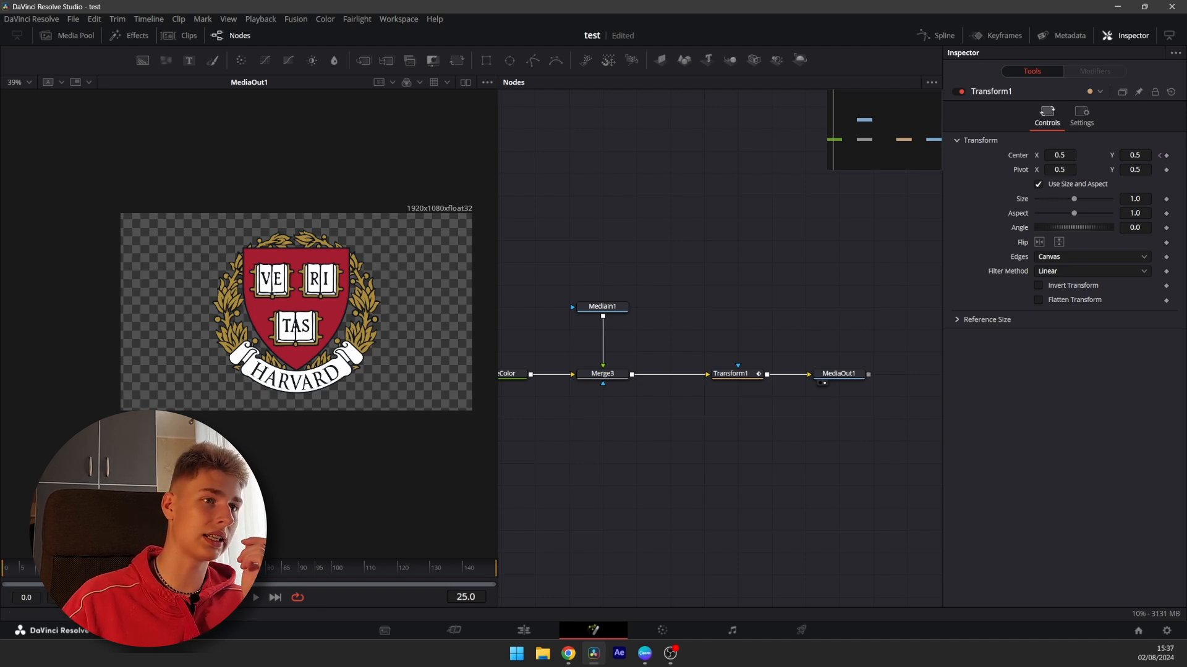
left_click(1167, 155)
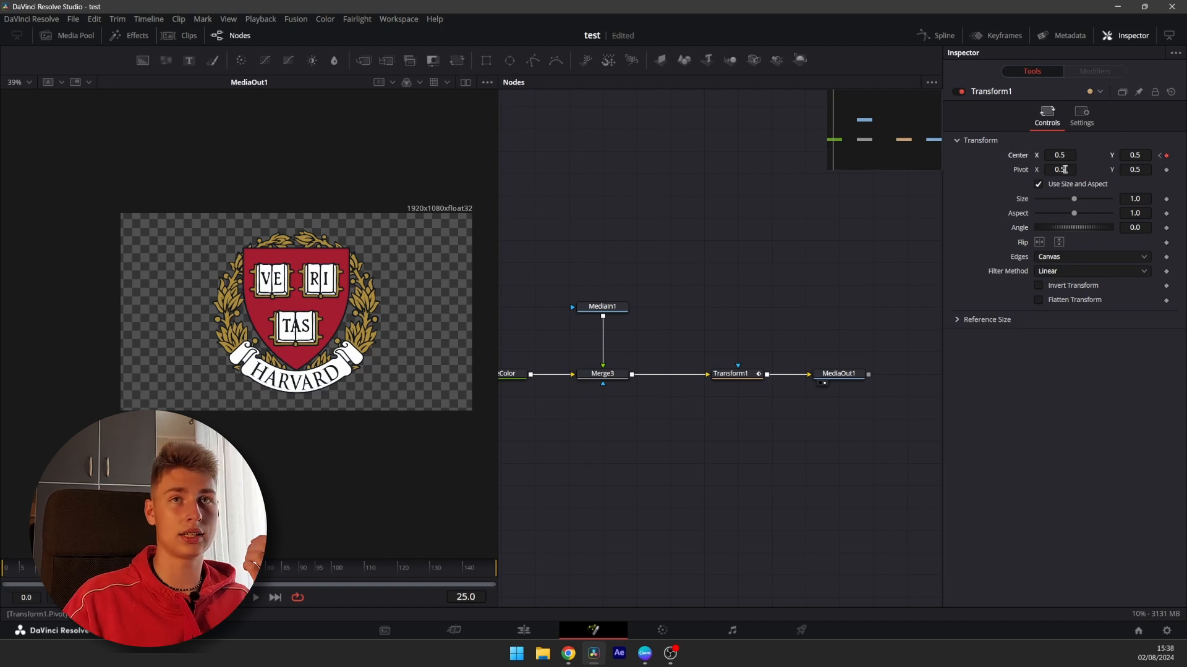
left_click(1160, 156)
type("-0.297")
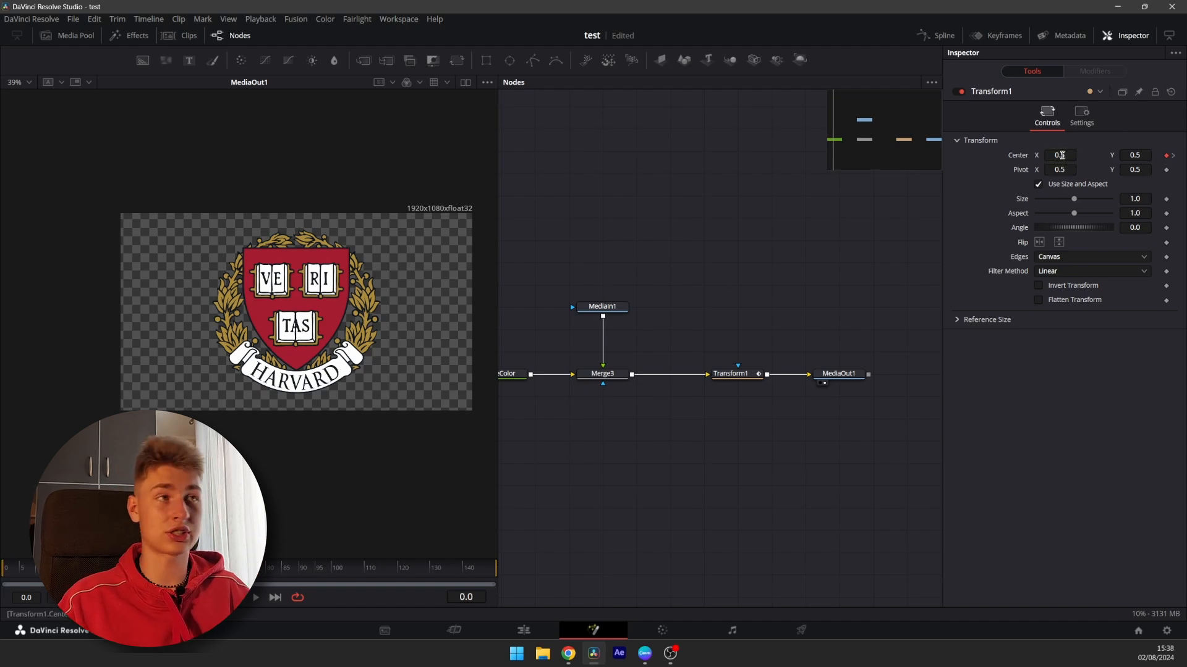
key("Return")
left_click_drag(1063, 158, 1059, 156)
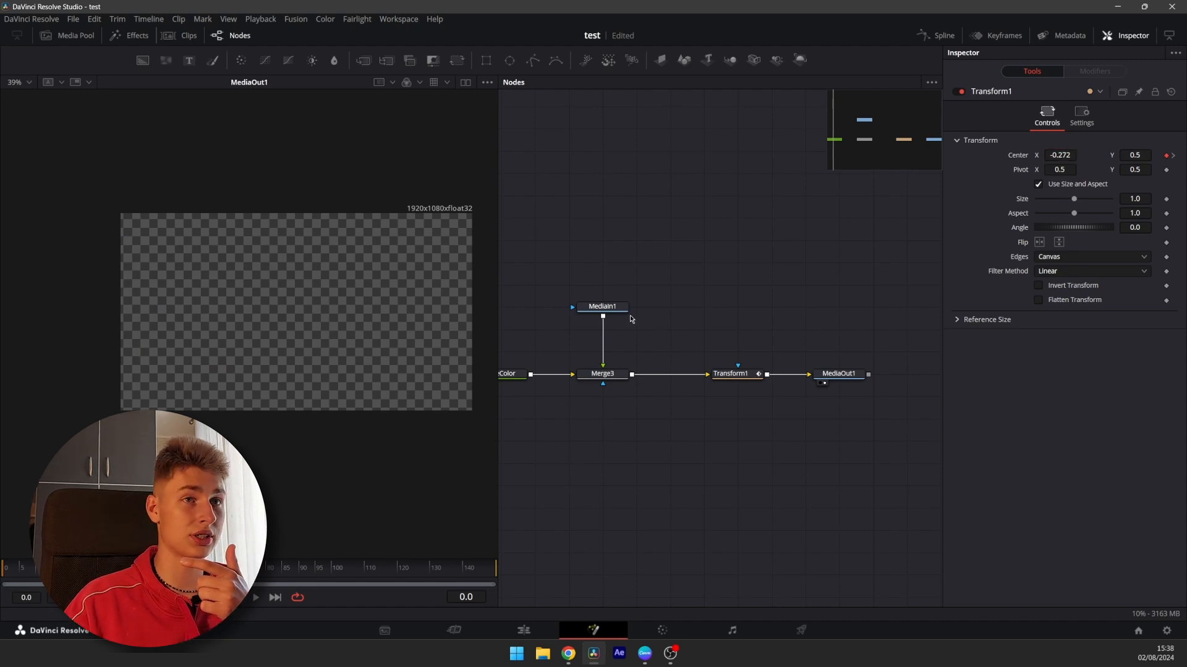
Select the MediaOut, MediaIn and Merge nodes in turn to inspect their settings
left_click(838, 375)
left_click(602, 308)
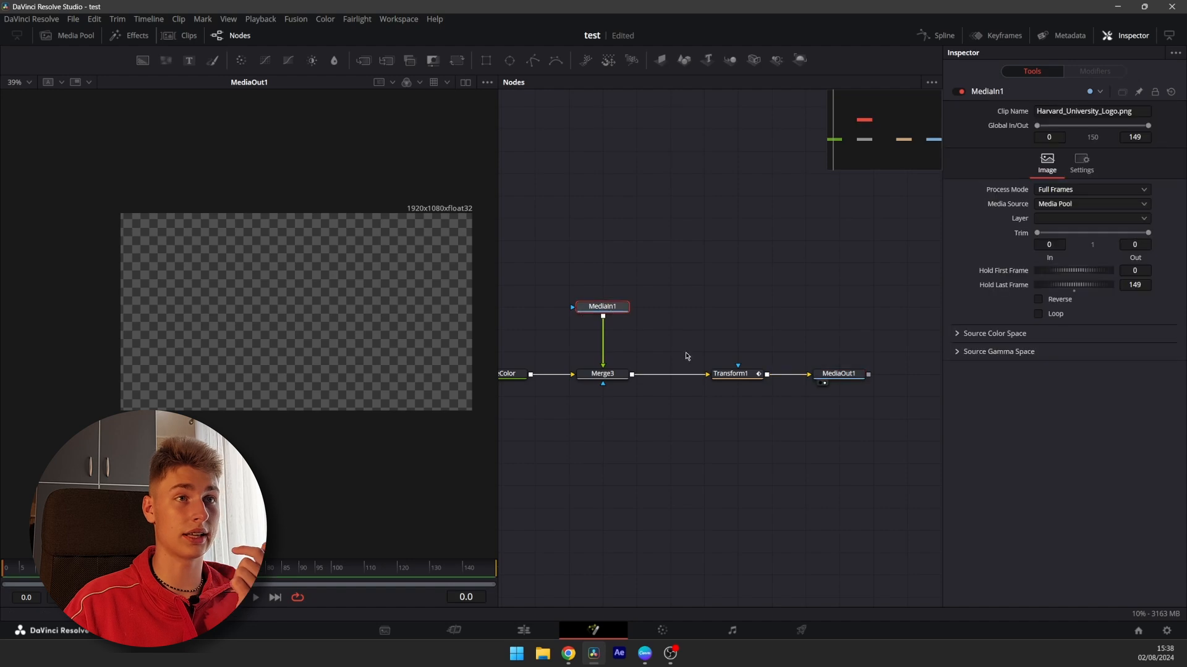
left_click(603, 376)
left_click(822, 377)
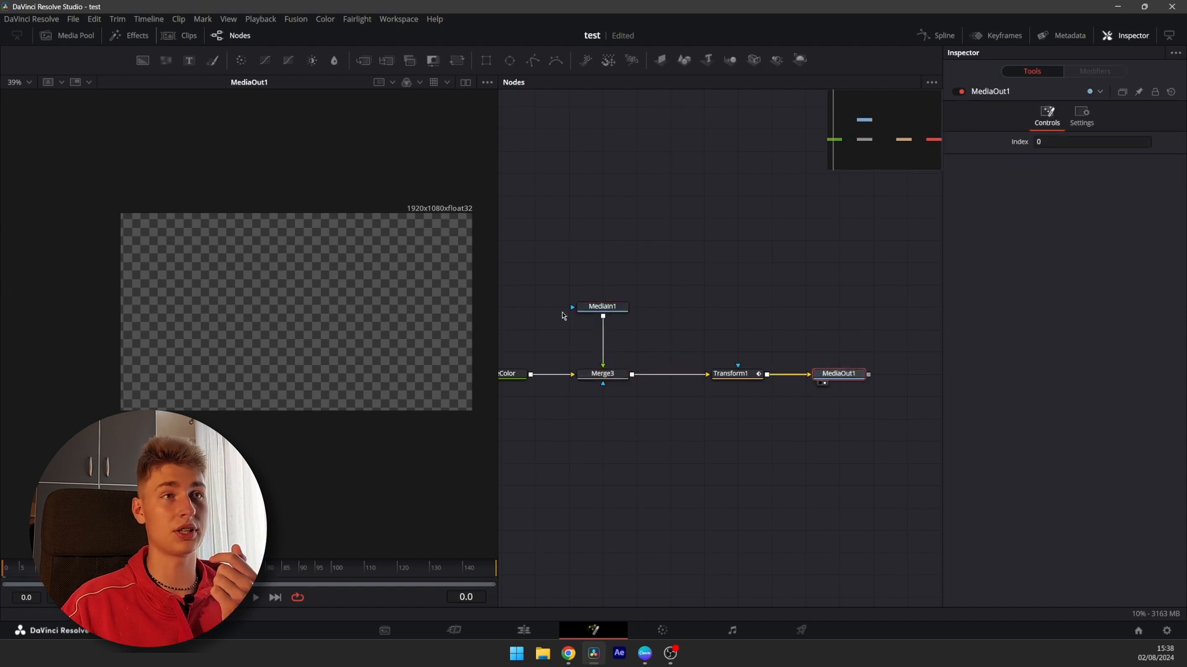
left_click(591, 308)
Select the Transform node, nudge its Center X to about -0.26 at frame 0, and play the animation
left_click(739, 376)
left_click_drag(1058, 155, 1026, 155)
key("space")
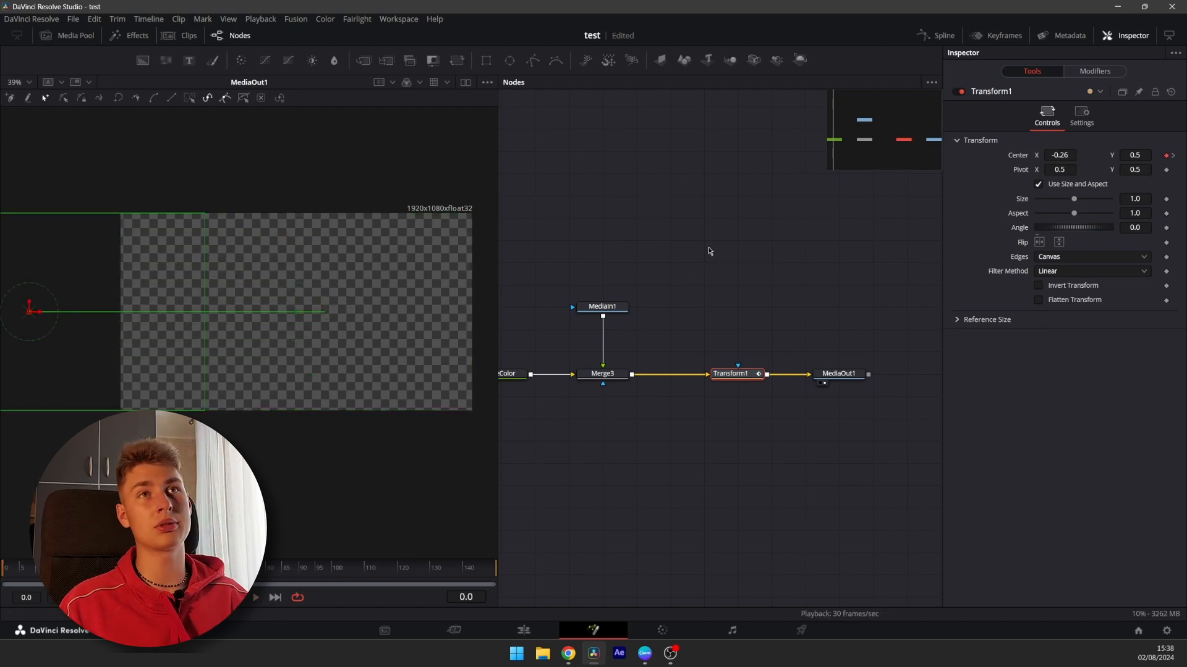
Open the Spline editor, show the Transform's Center spline, and make both of its keyframes smooth
left_click(927, 36)
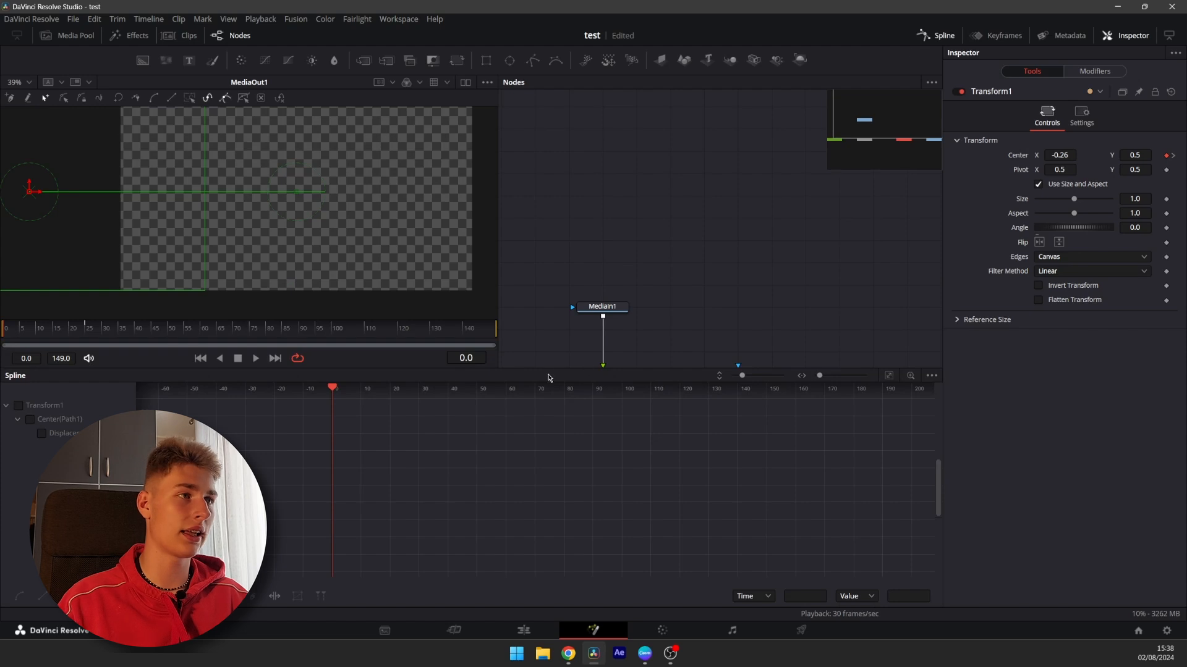
left_click(18, 406)
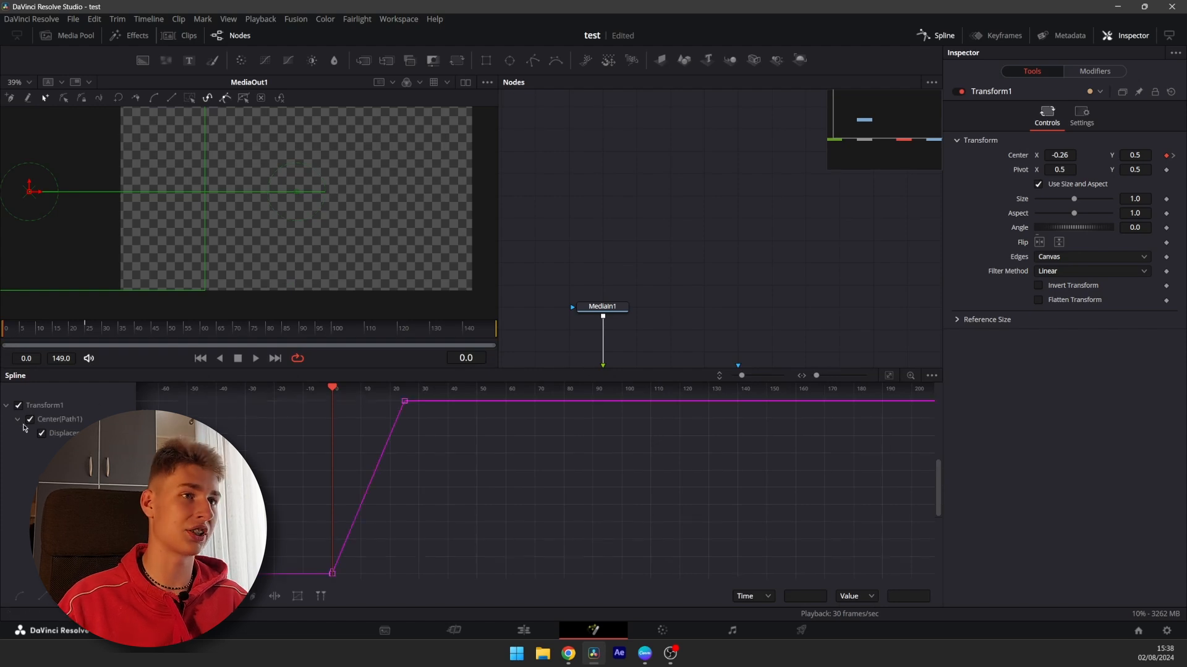
left_click(889, 377)
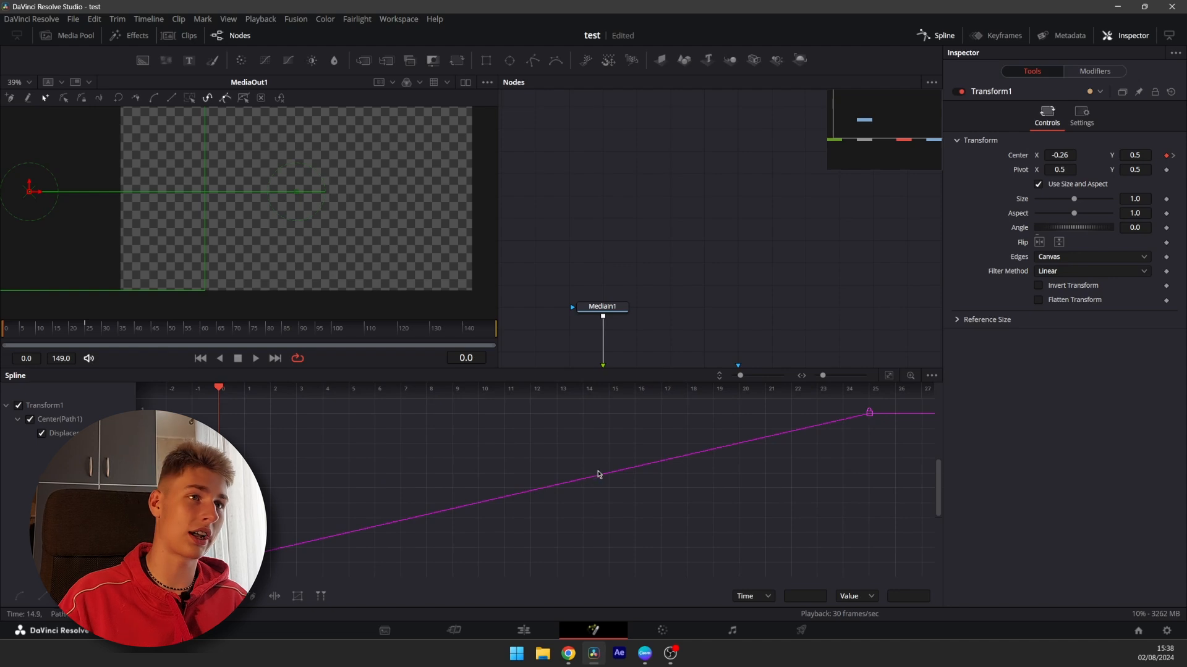
scroll(474, 481, "down", 3)
left_click_drag(298, 545, 839, 420)
key("shift+s")
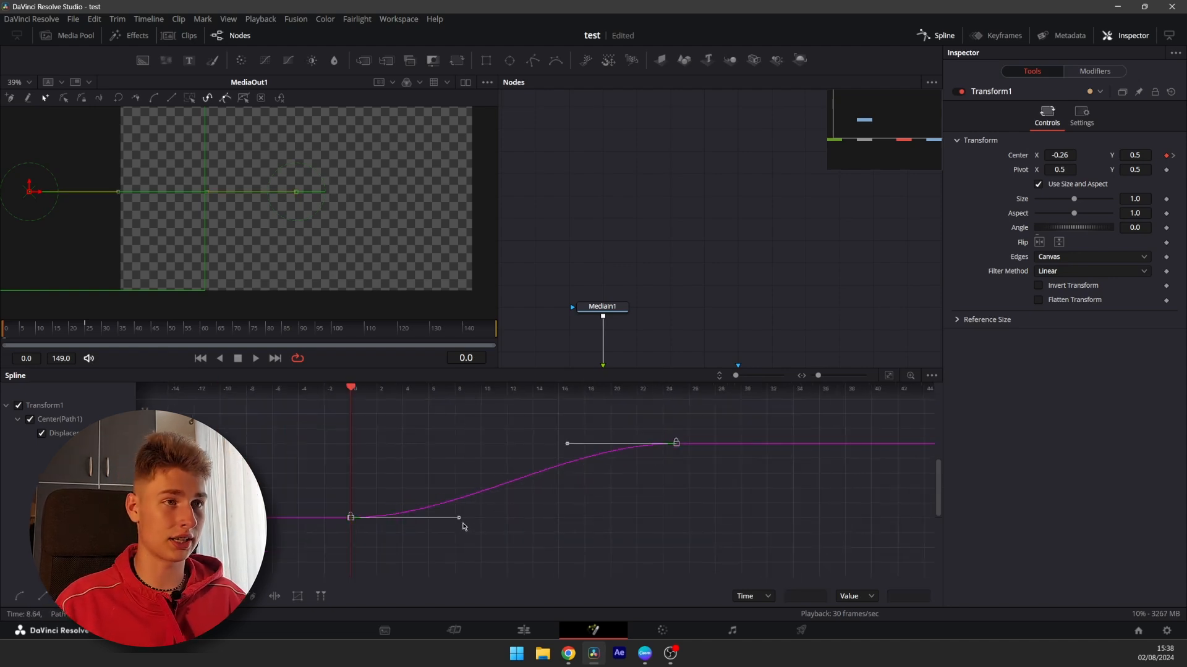
Drag the Bezier handles so the Center curve rises steeply from the start keyframe and eases into the end keyframe
left_click_drag(303, 555, 776, 420)
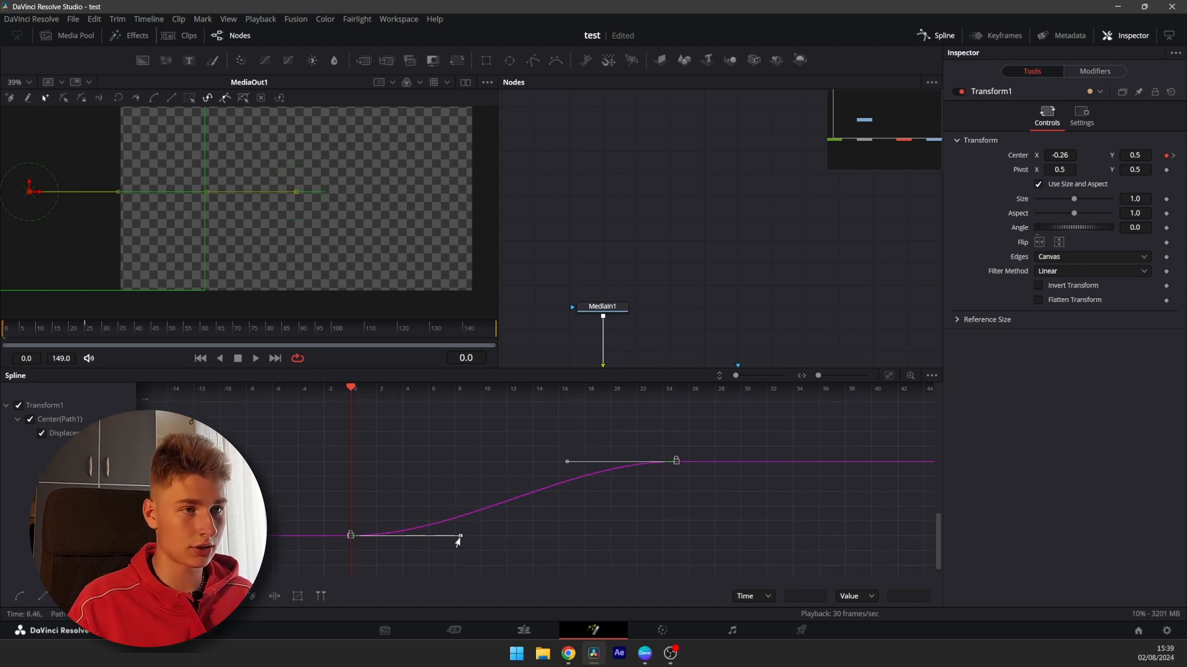
left_click_drag(458, 542, 352, 556)
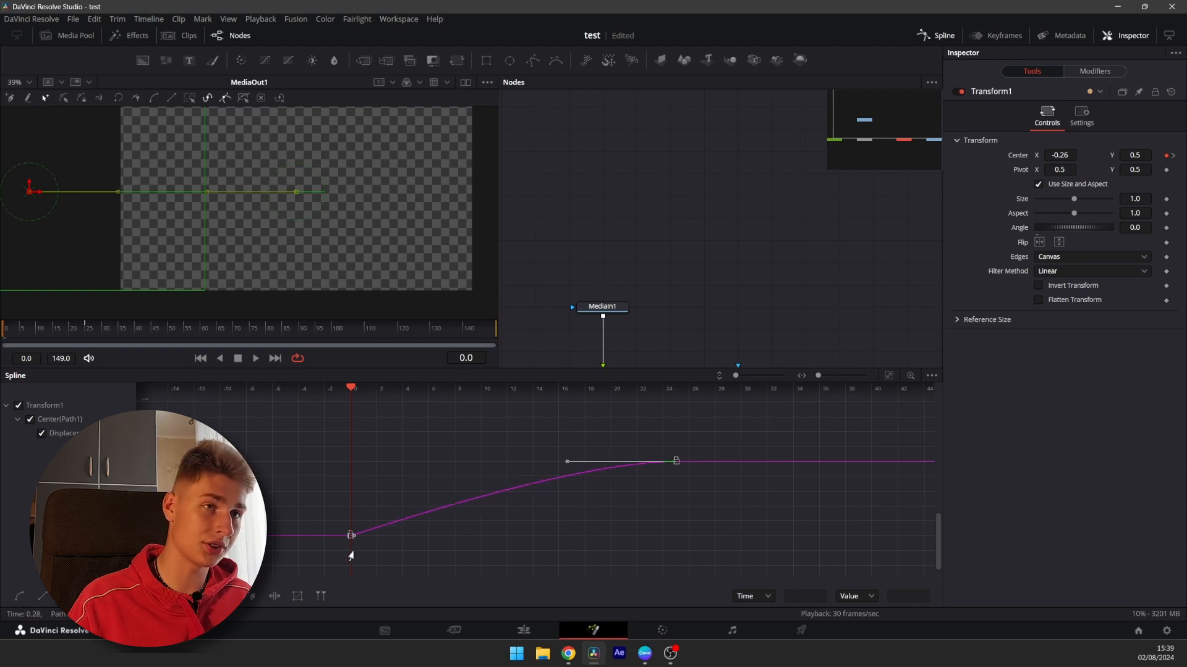
left_click_drag(565, 468, 352, 507)
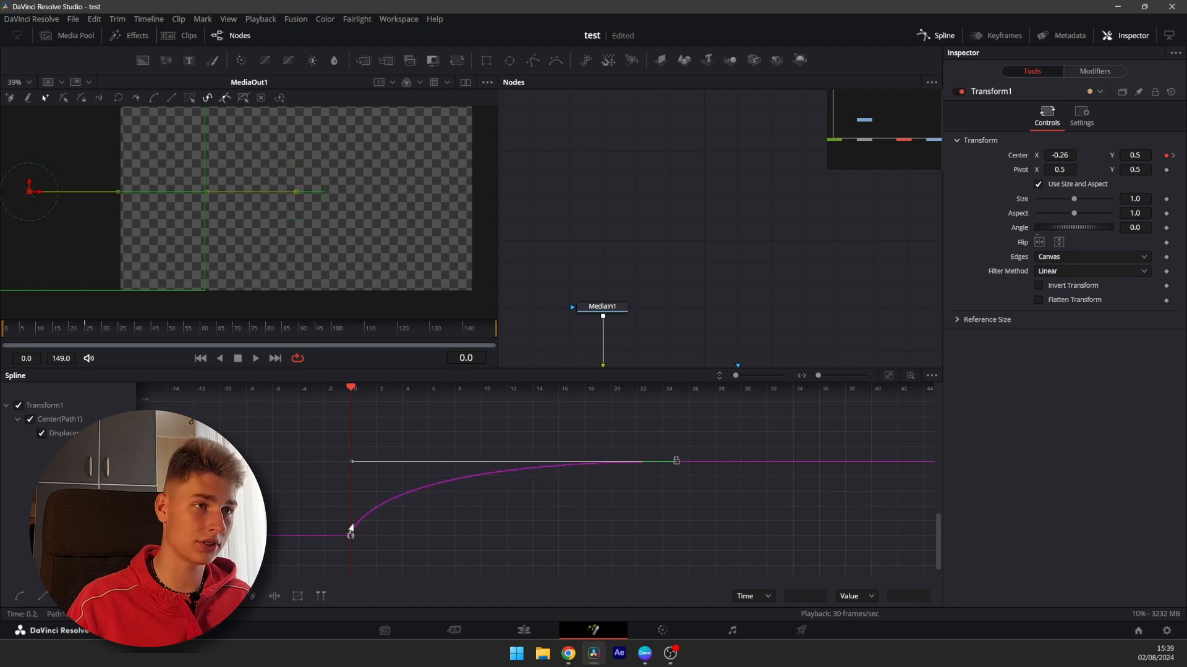
scroll(350, 534, "up", 4)
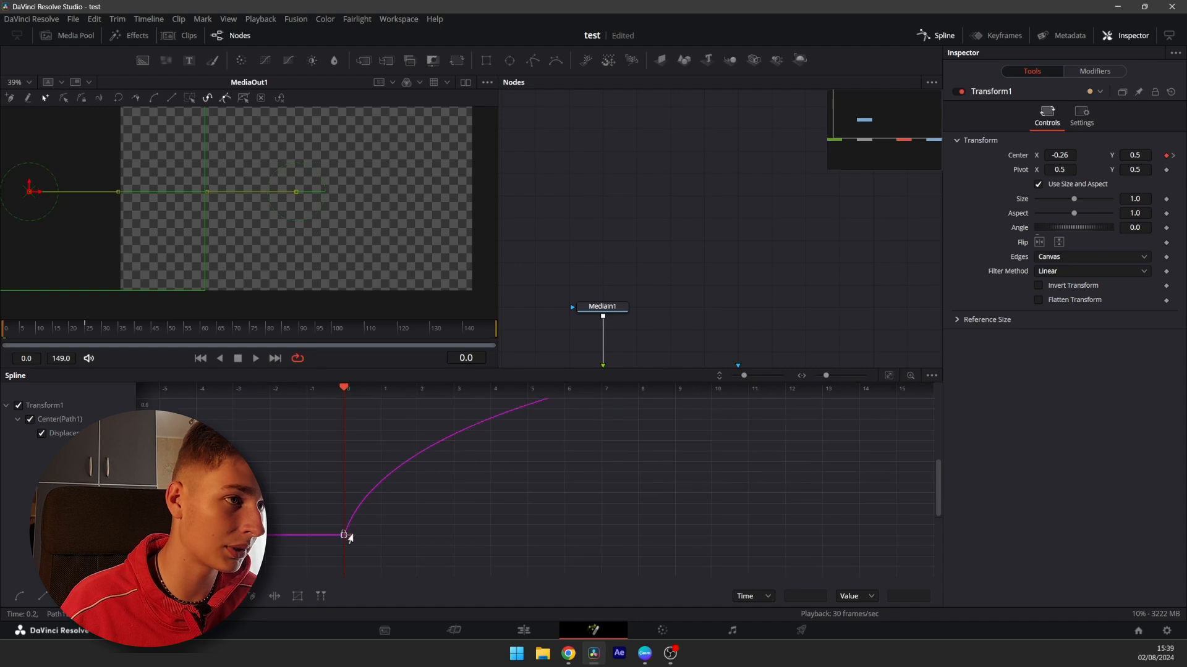
left_click_drag(345, 535, 344, 502)
scroll(409, 488, "up", 3)
scroll(371, 432, "right", 3)
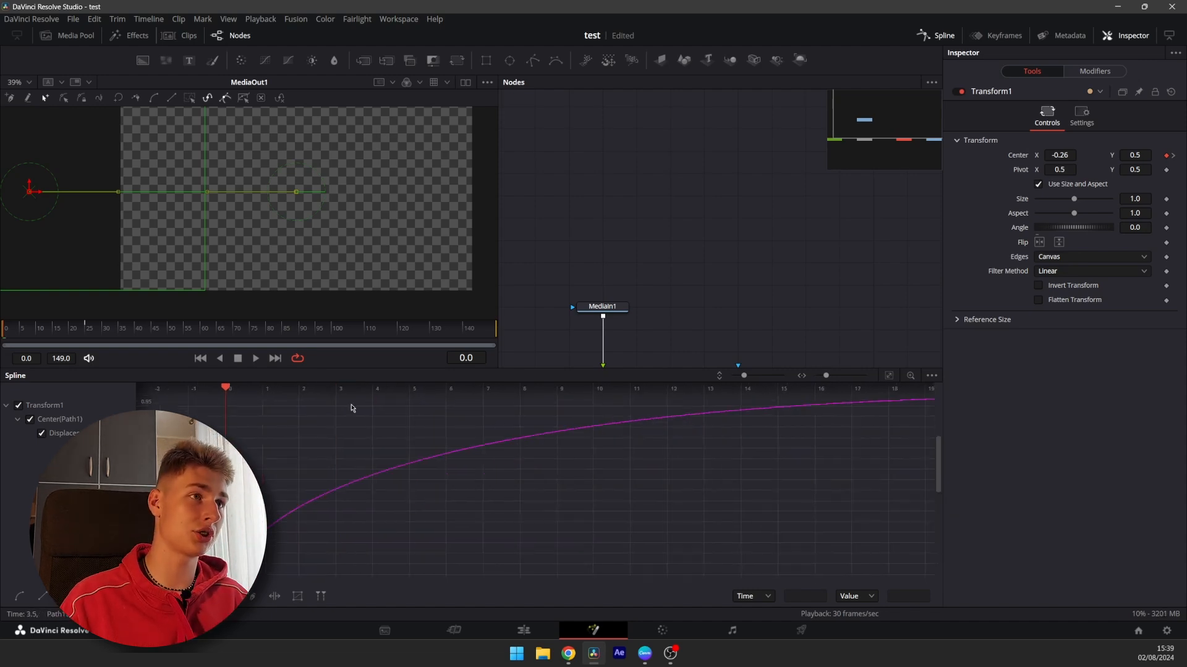
Play back the slide-in and pull the start keyframe's handle down to refine the Center curve
key("space")
left_click_drag(63, 332, 88, 330)
left_click_drag(303, 420, 664, 482)
scroll(395, 459, "down", 1)
left_click_drag(289, 476, 632, 473)
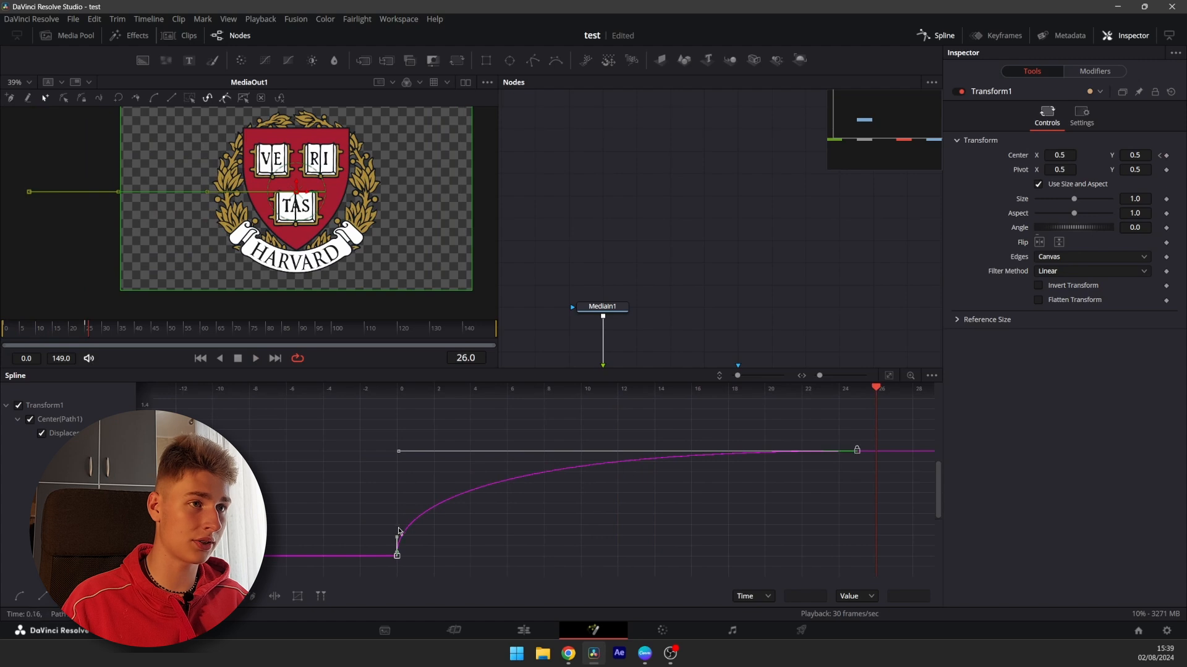
left_click_drag(397, 538, 396, 558)
left_click_drag(78, 331, 2, 332)
key("space")
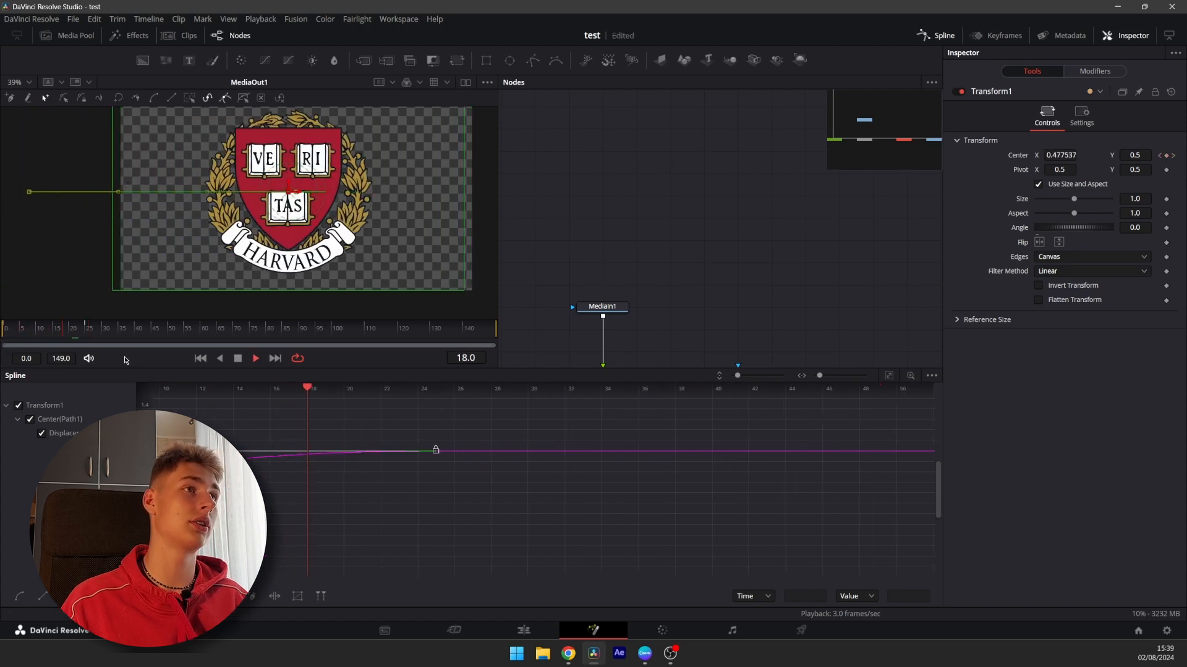
key("space")
Frame the Center spline again and adjust the start keyframe's handle to steepen the ease
left_click_drag(252, 434, 683, 458)
scroll(490, 473, "right", 1)
left_click_drag(564, 505, 548, 437)
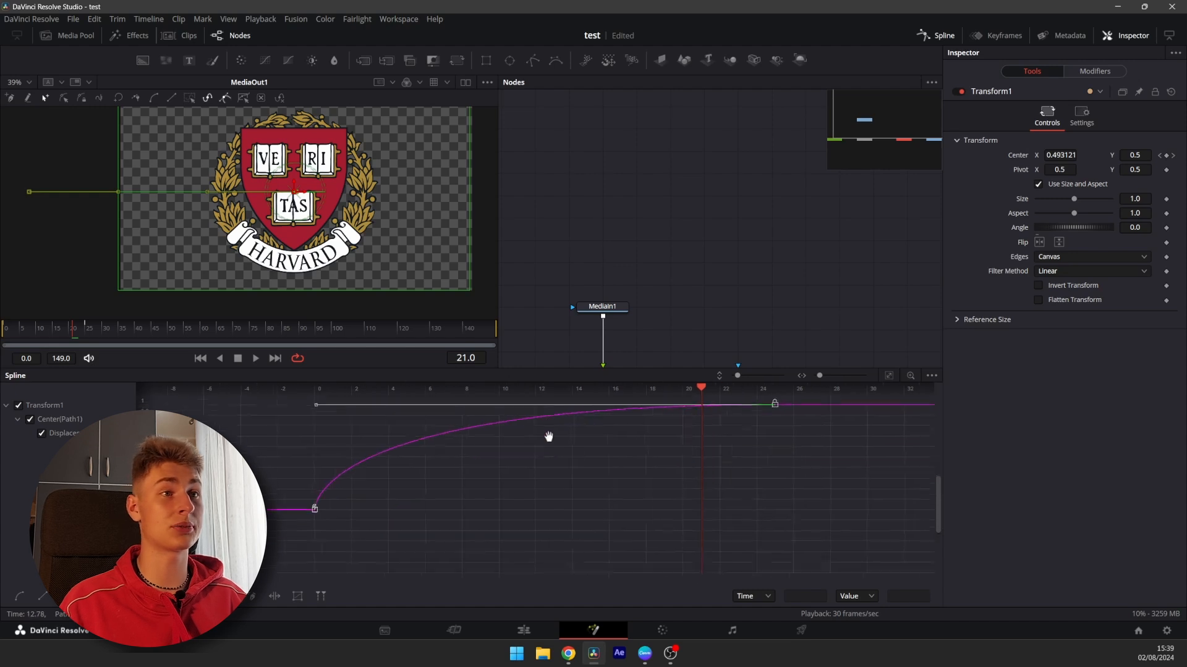
scroll(527, 480, "down", 3)
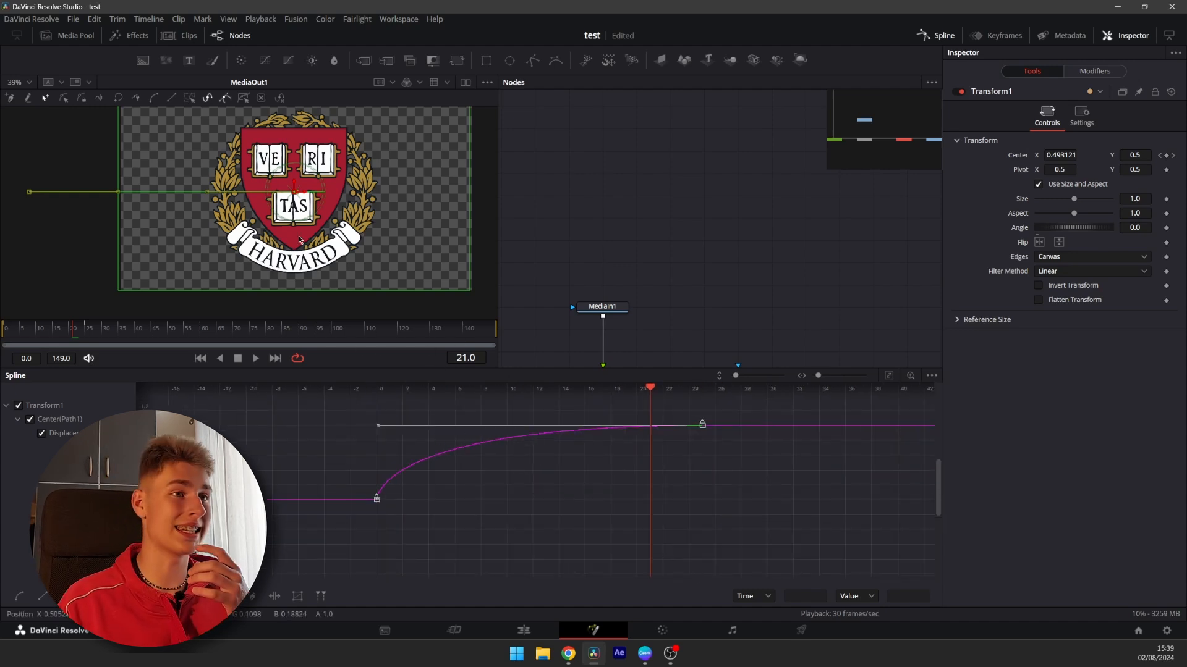
scroll(426, 503, "left", 2)
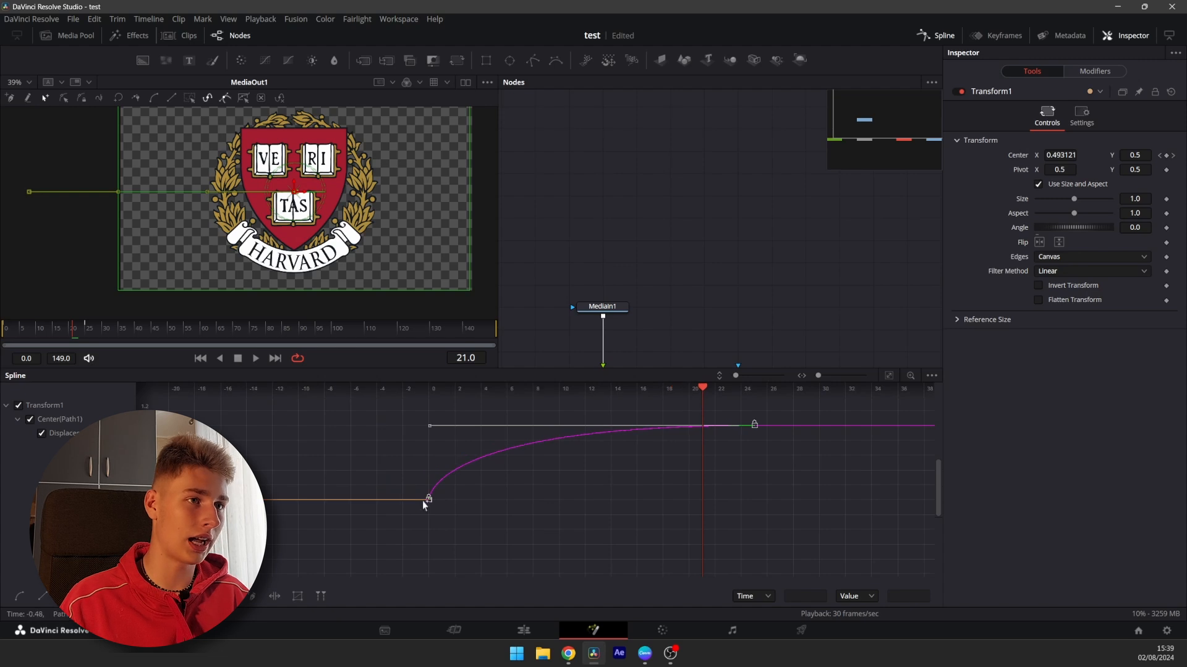
scroll(430, 500, "up", 2)
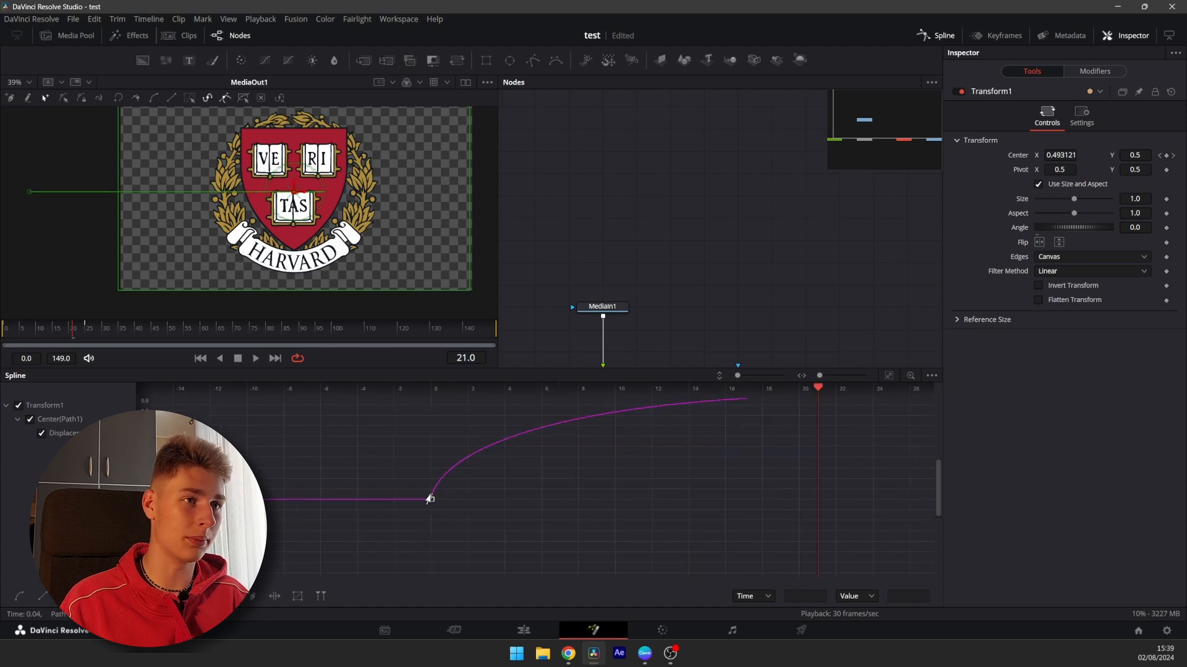
mouse_move(429, 495)
left_mouse_down()
mouse_move(431, 405)
mouse_move(430, 505)
left_mouse_up()
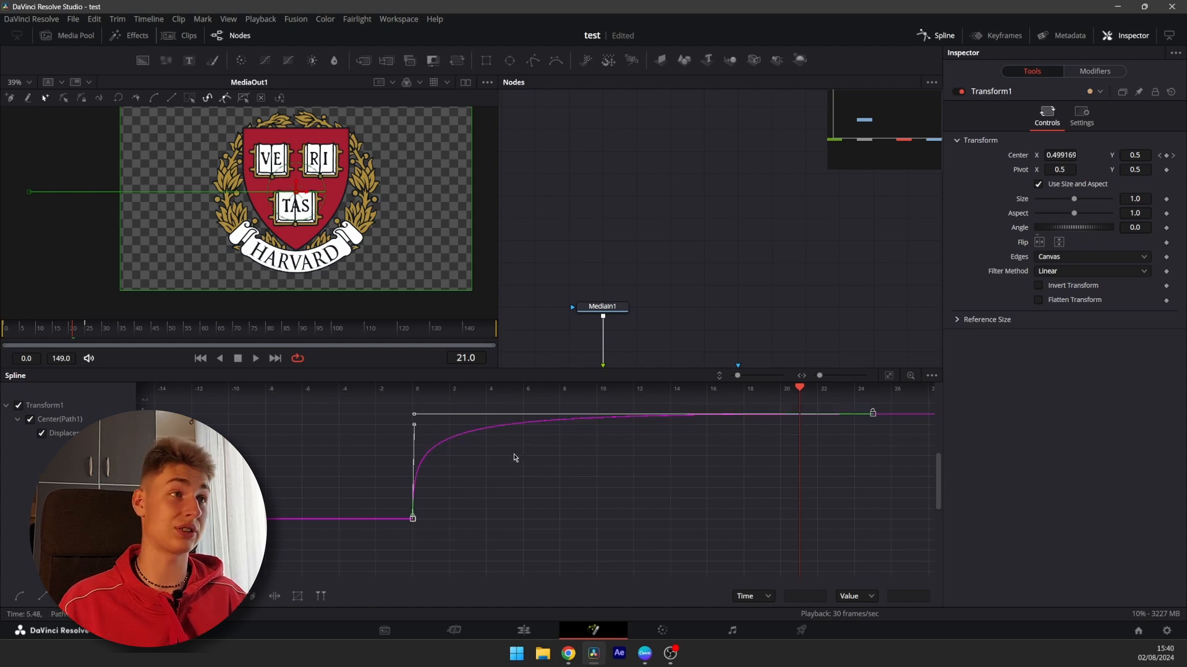
Replay the animation from frame 0 and tweak the start keyframe's handle once more
left_click_drag(71, 331, 2, 352)
key("space")
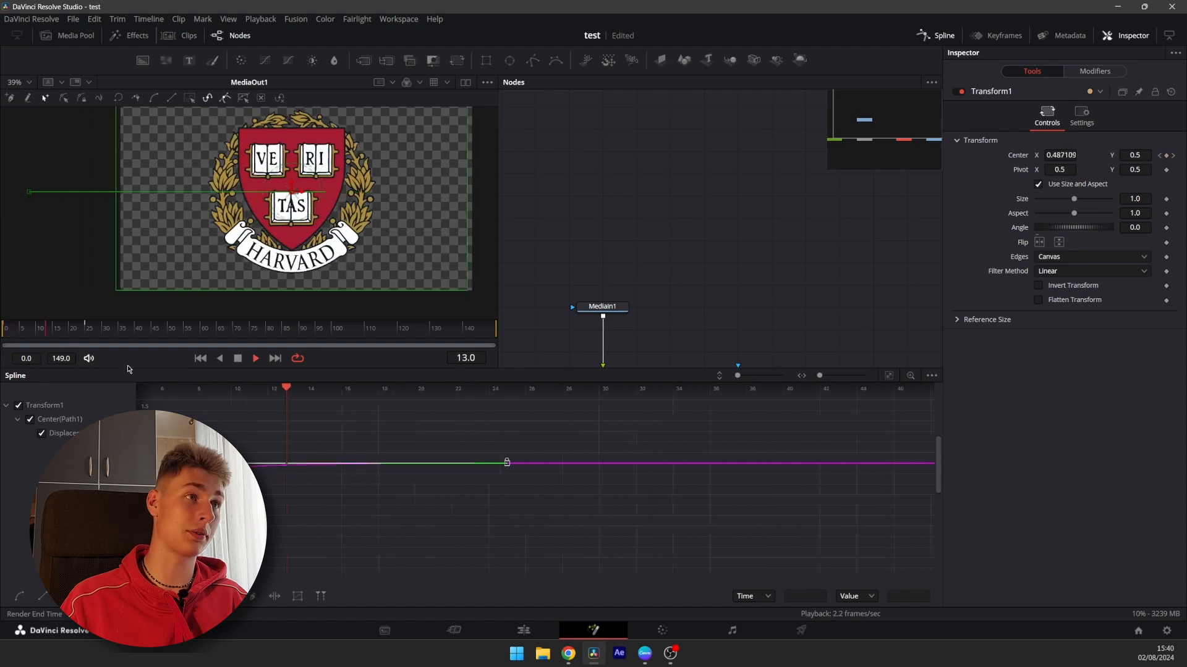
key("space")
left_click_drag(161, 459, 395, 543)
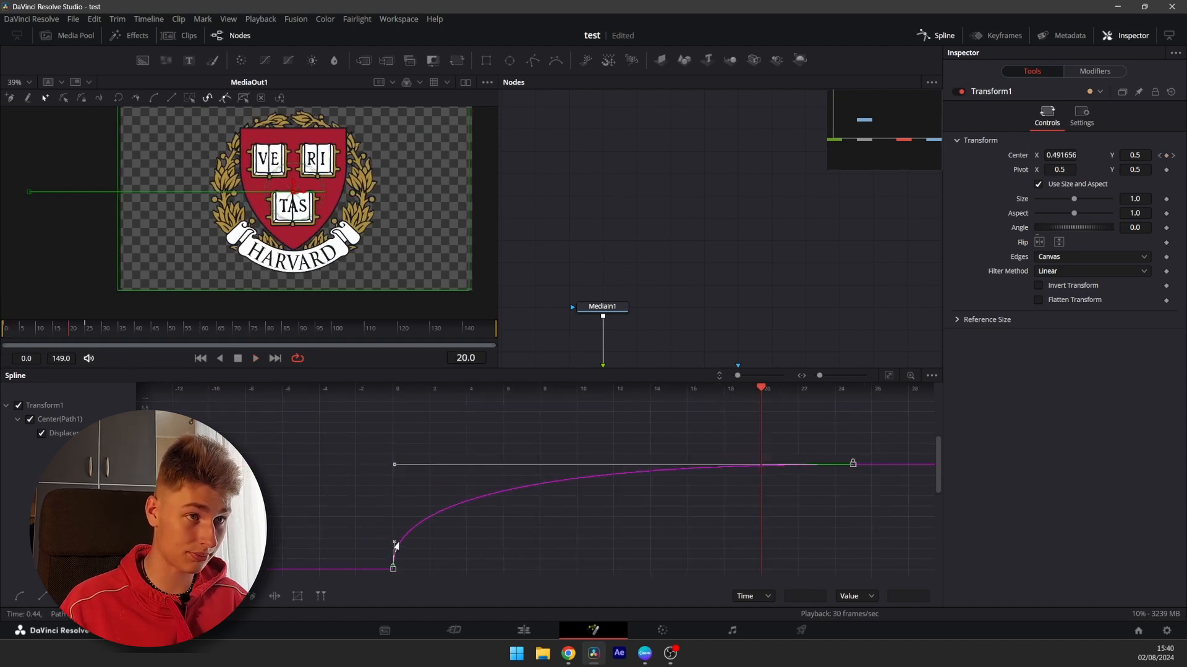
left_click_drag(76, 332, 3, 347)
key("space")
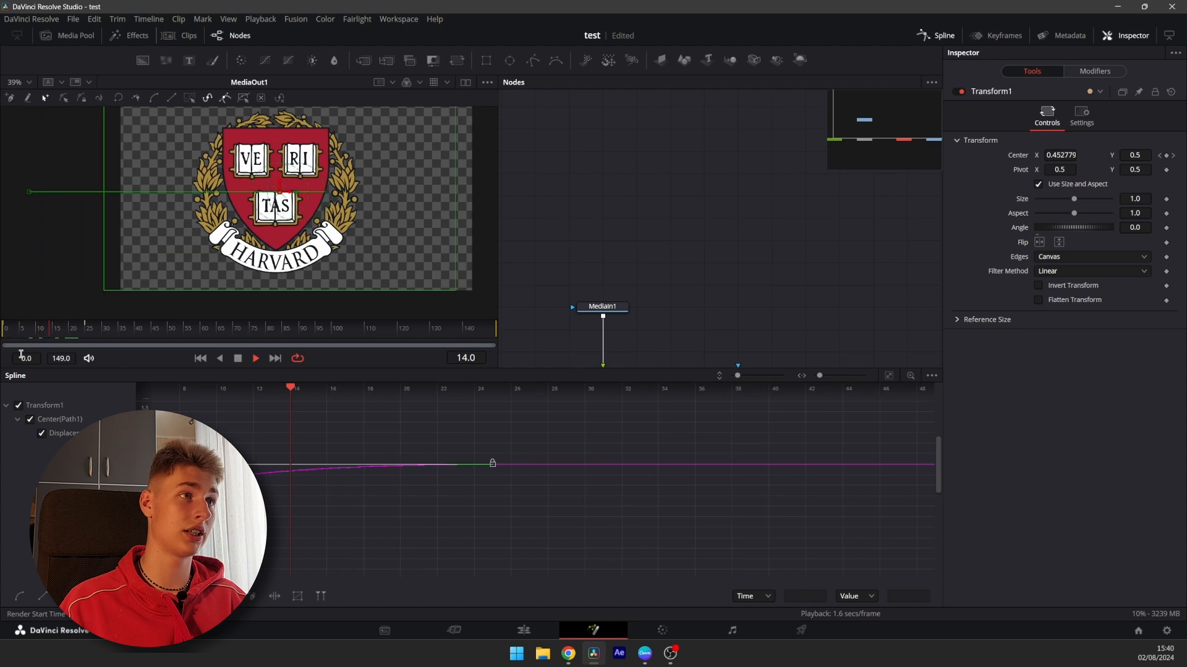
Replay the slide-in animation from the start and close the Spline editor
left_click_drag(74, 336, 3, 339)
key("space")
key("space")
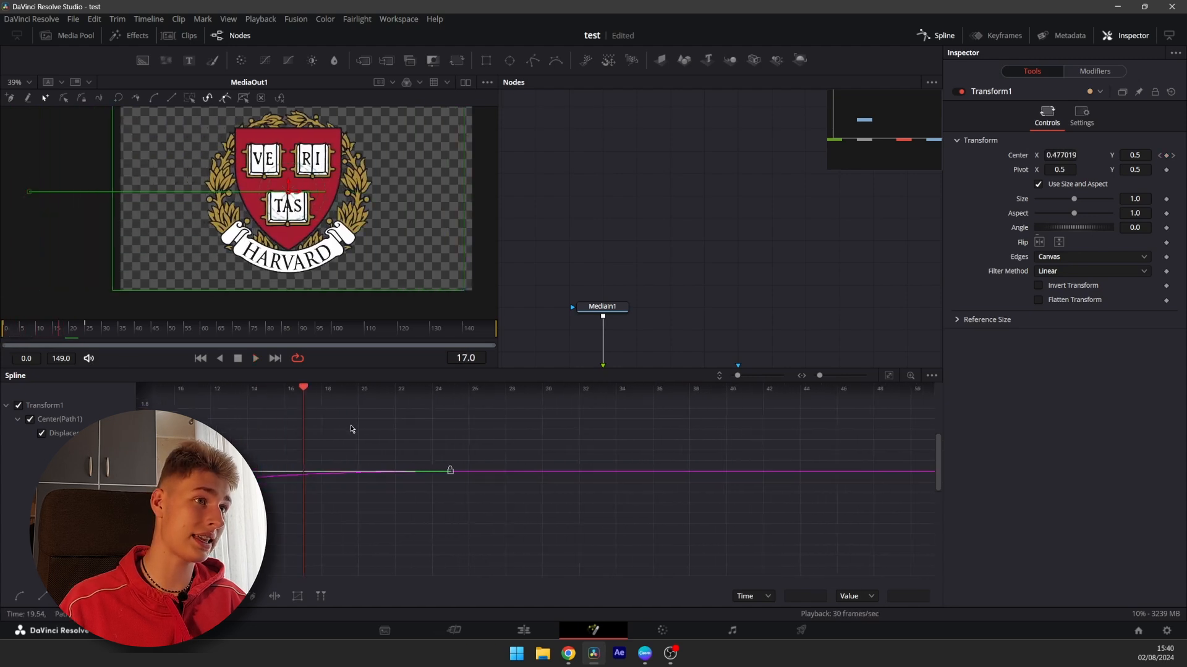
left_click_drag(351, 428, 652, 432)
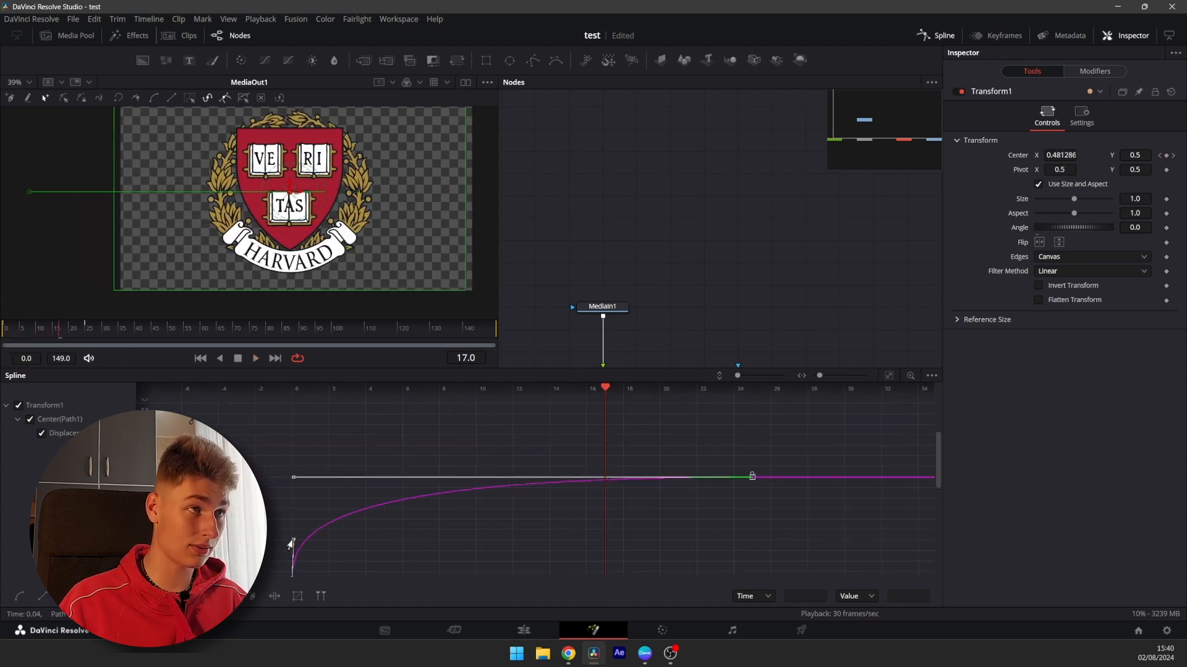
left_click_drag(80, 341, 2, 340)
key("space")
key("space")
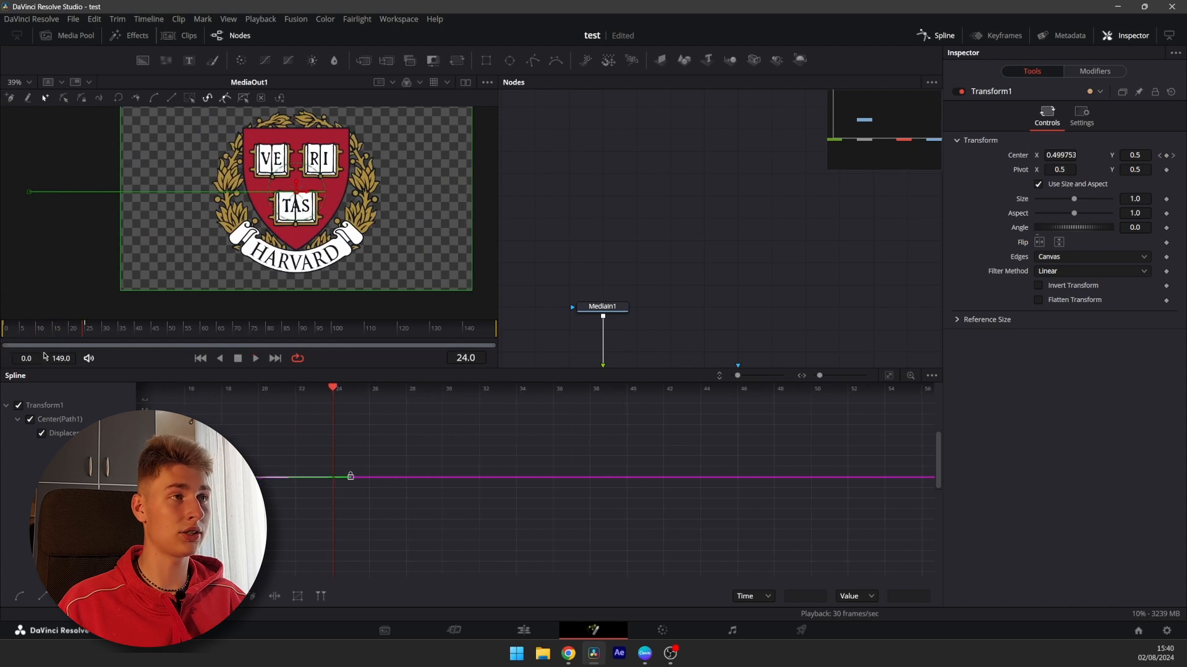
left_click(928, 42)
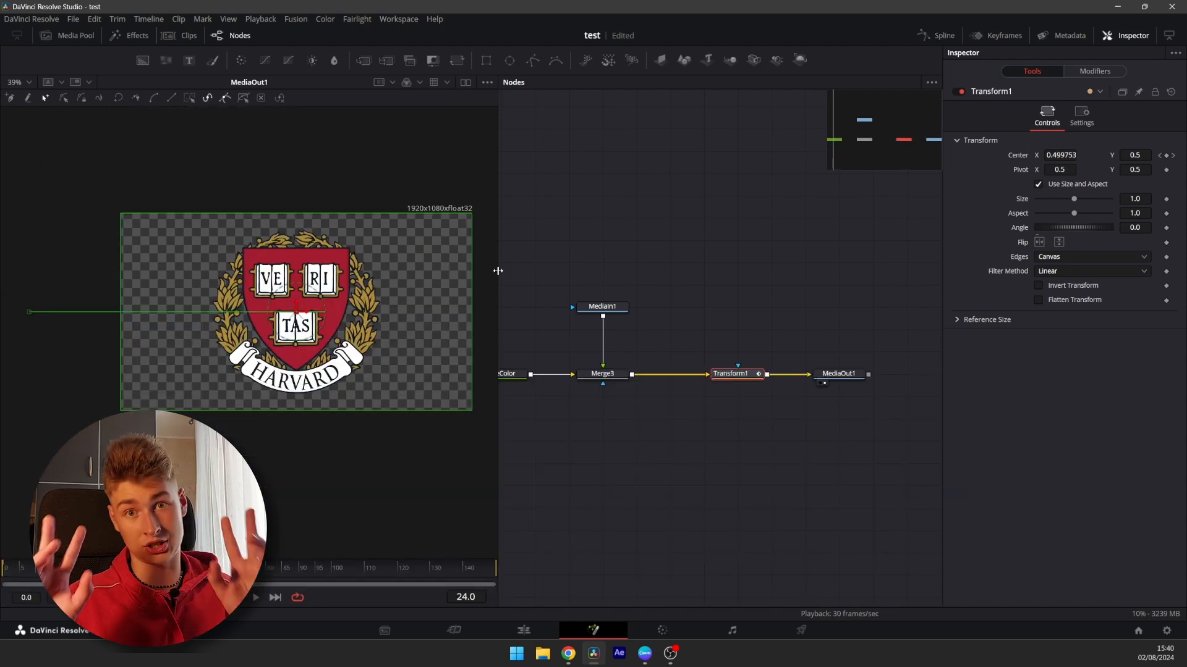
Create a macro from the Transform node
left_click_drag(616, 233, 774, 223)
left_click_drag(772, 271, 688, 252)
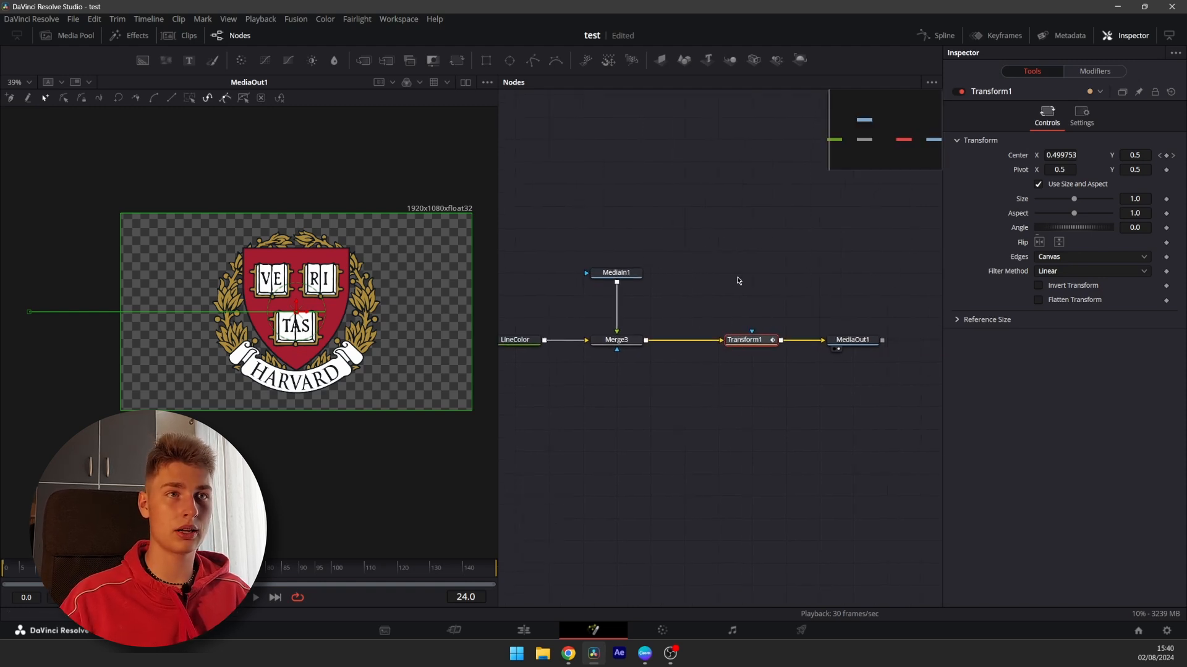
left_click(739, 280)
left_click(740, 343)
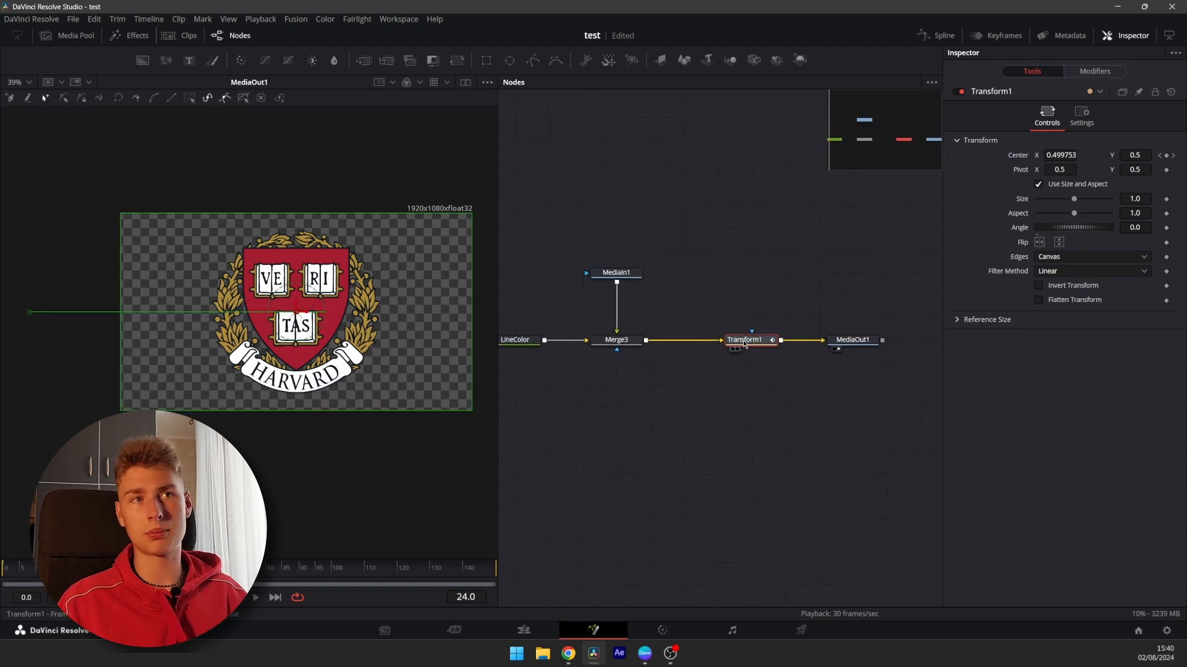
right_click(745, 344)
mouse_move(746, 339)
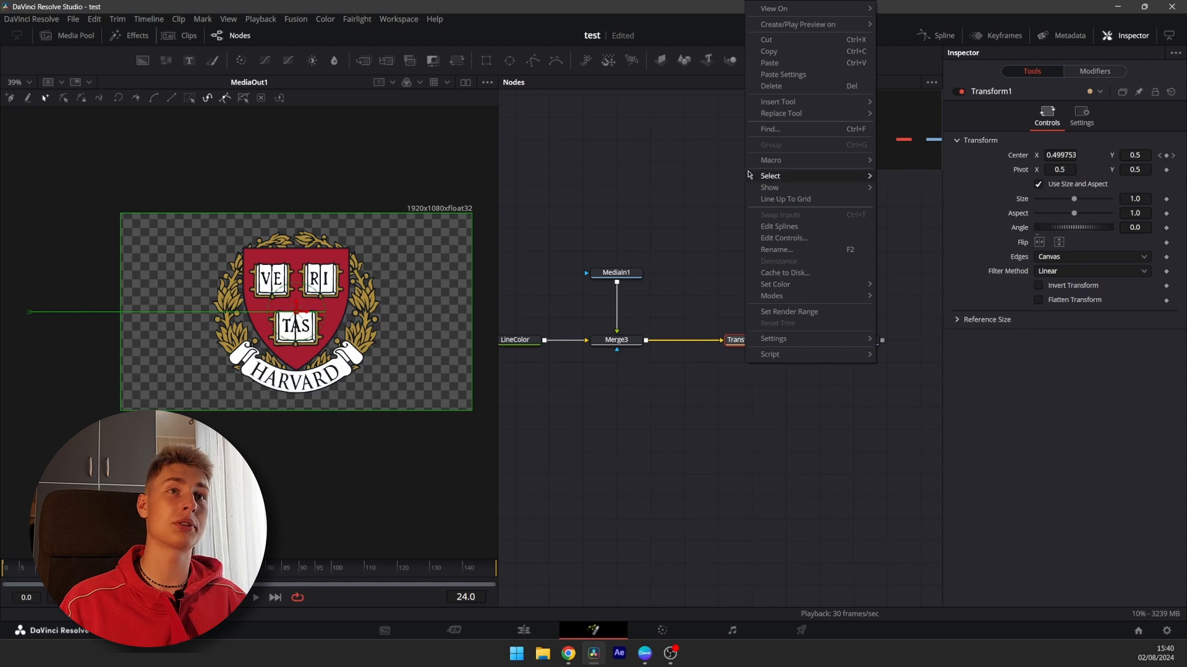
mouse_move(760, 162)
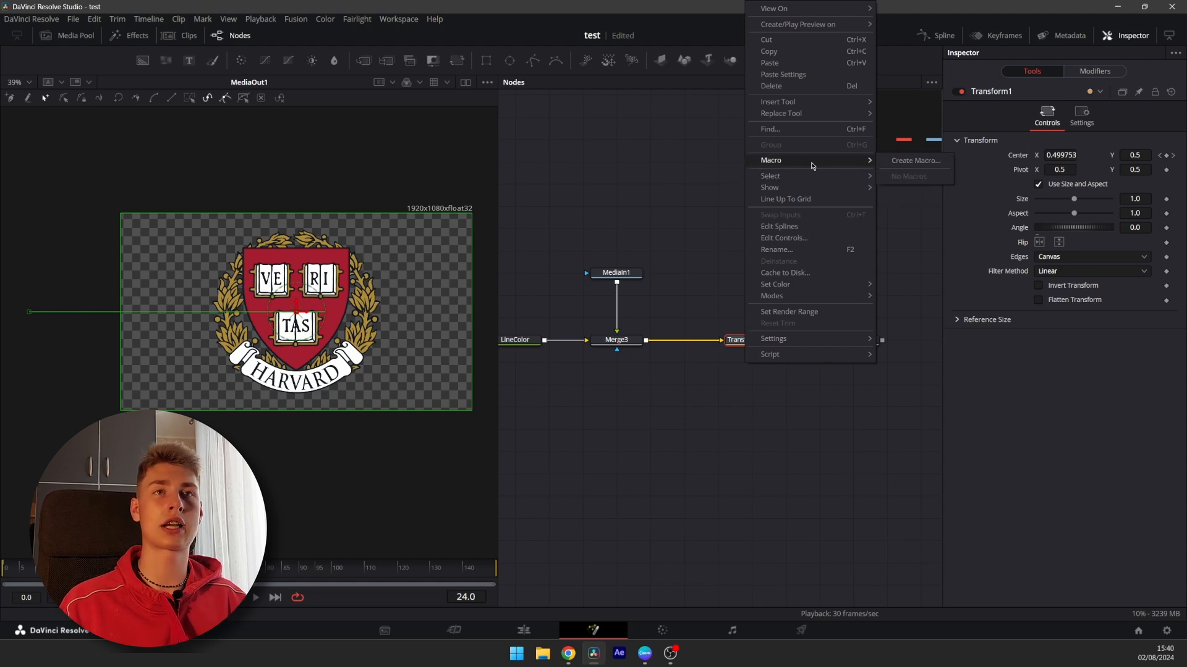
left_click(908, 161)
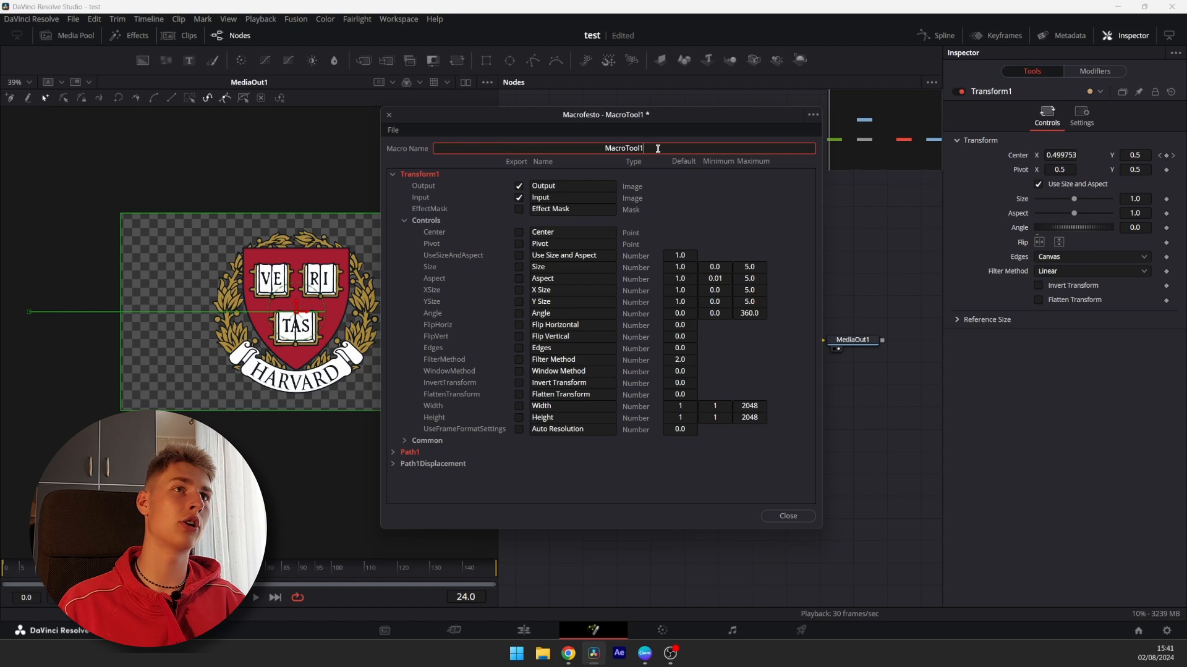
Name the macro Slide in Right and export its Center, Pivot, Size and Aspect controls
left_click_drag(657, 148, 440, 153)
key("BackSpace")
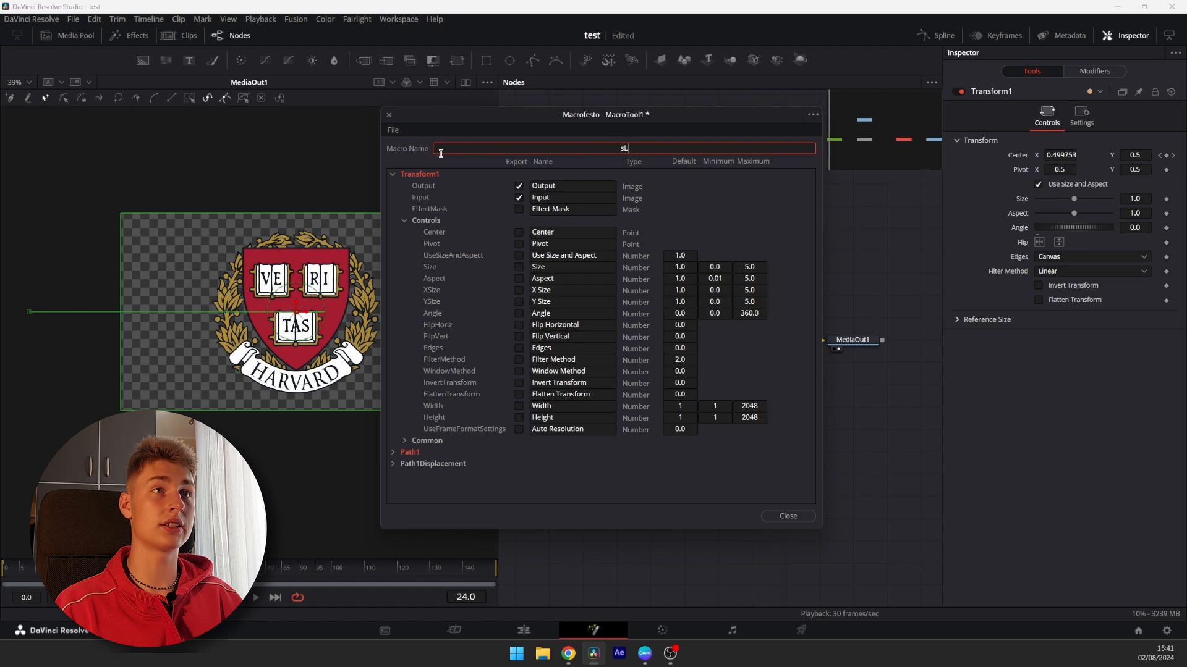
type("Slide in Right")
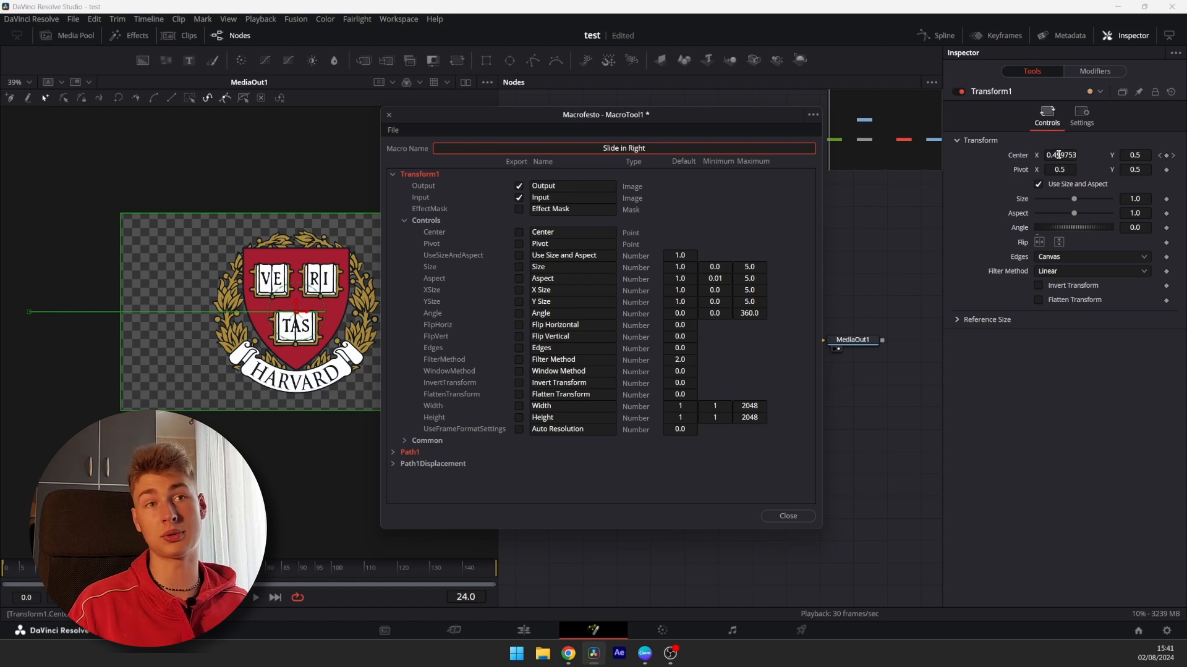
left_click(519, 232)
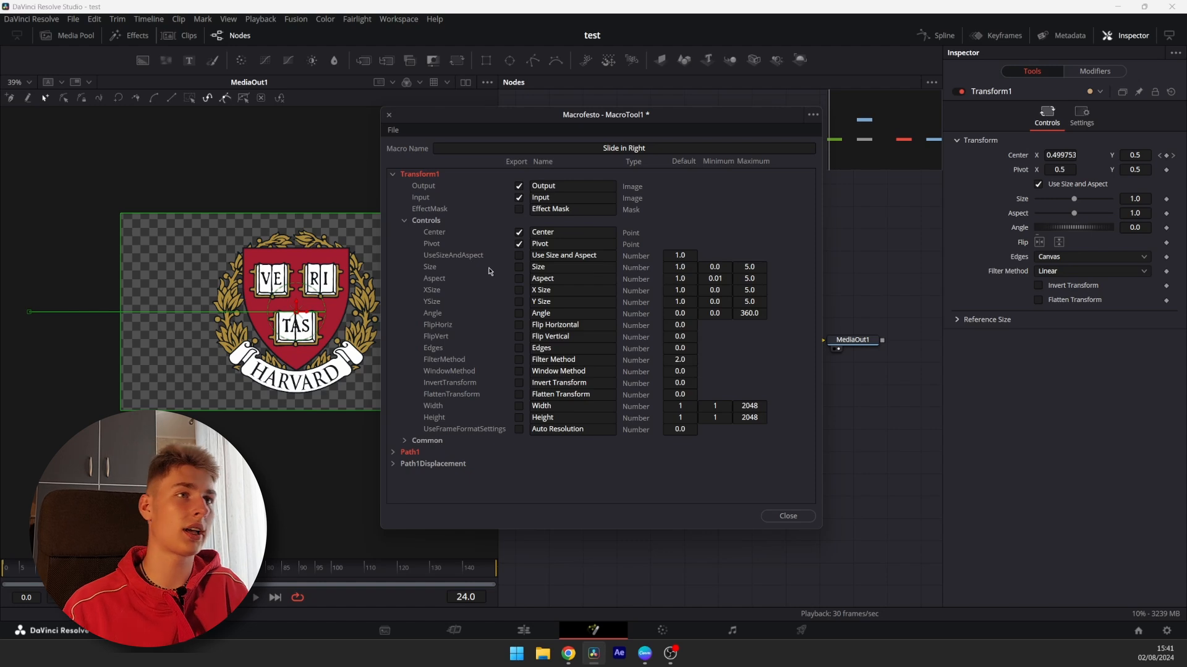
left_click(518, 279)
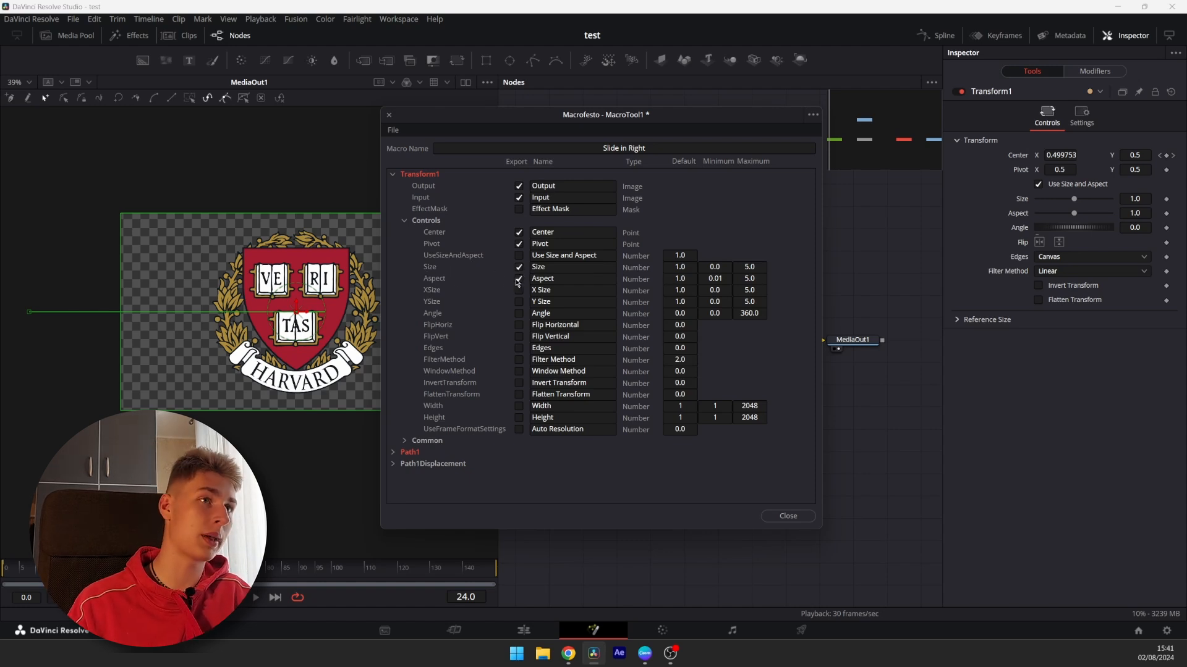
Browse the macro's Path1 and Common controls and export Motion Blur, Quality and Shutter Angle
left_click(395, 453)
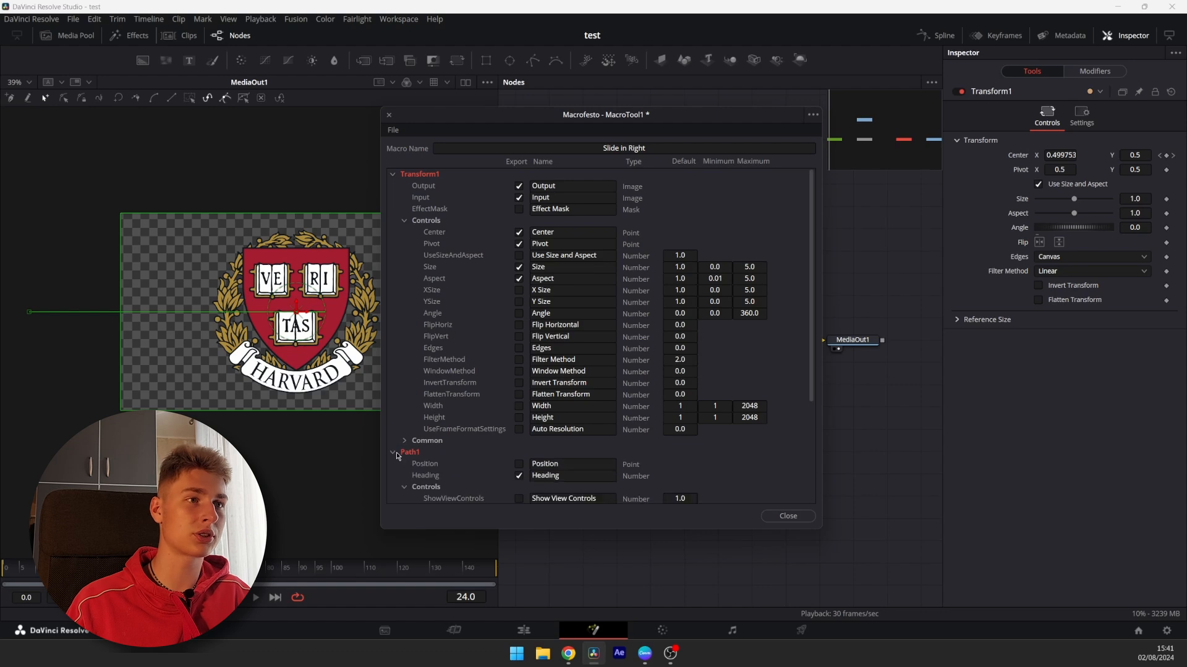
left_click(404, 441)
scroll(465, 241, "down", 5)
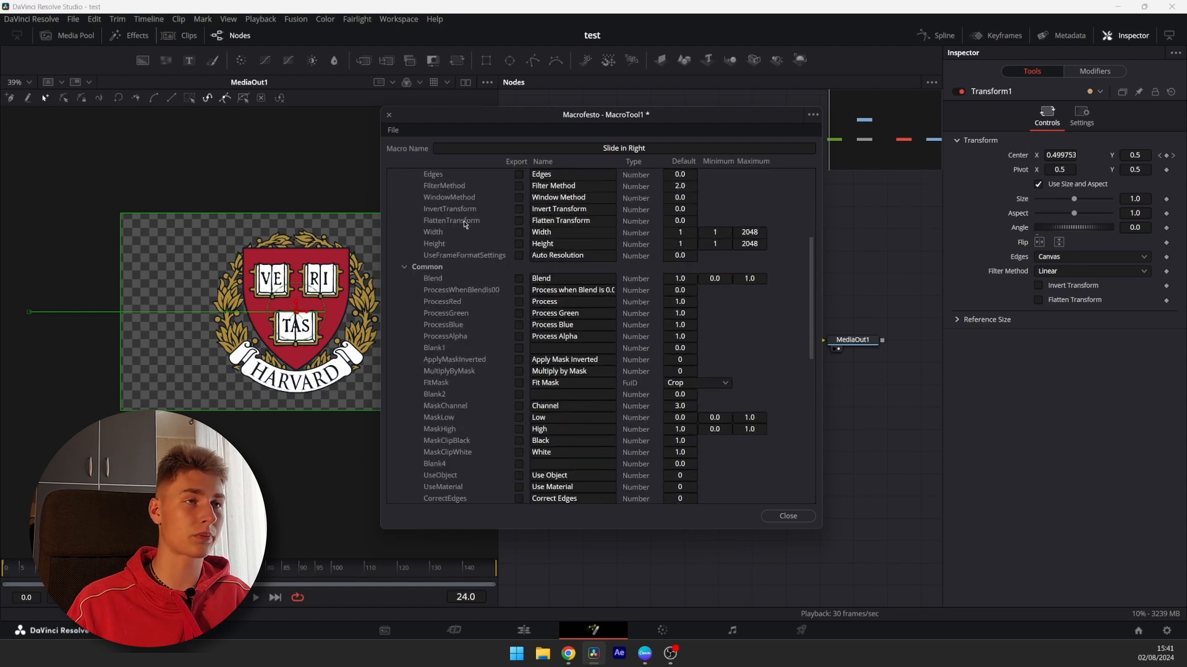
scroll(433, 272, "up", 1)
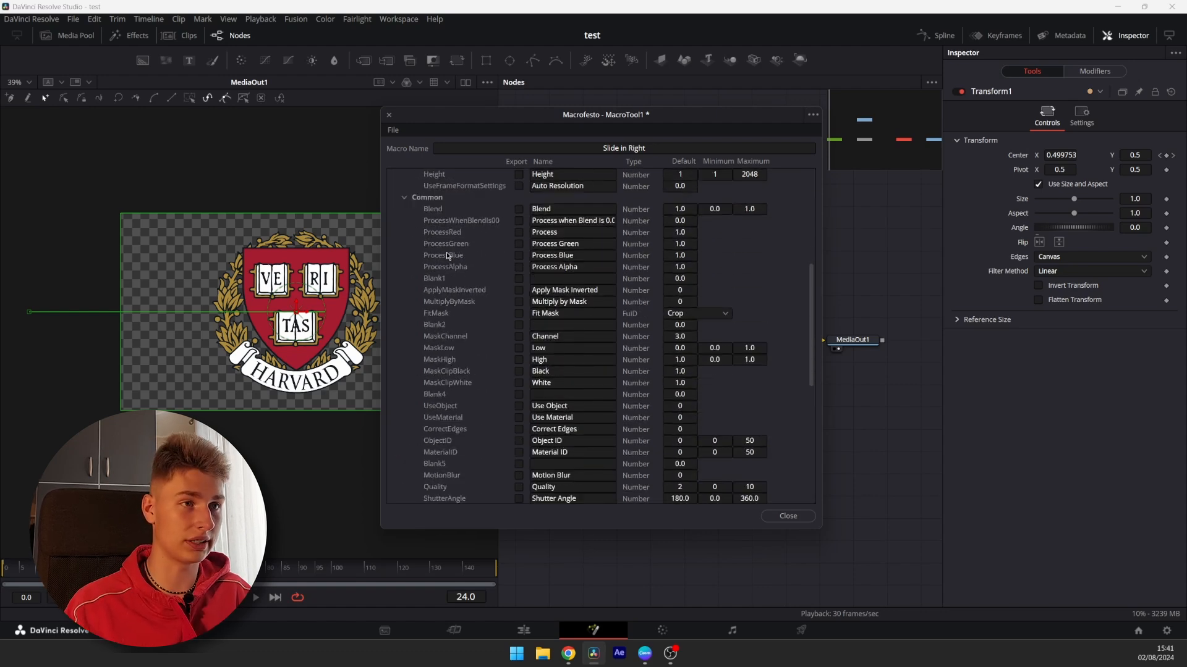
left_click(403, 302)
left_click(404, 303)
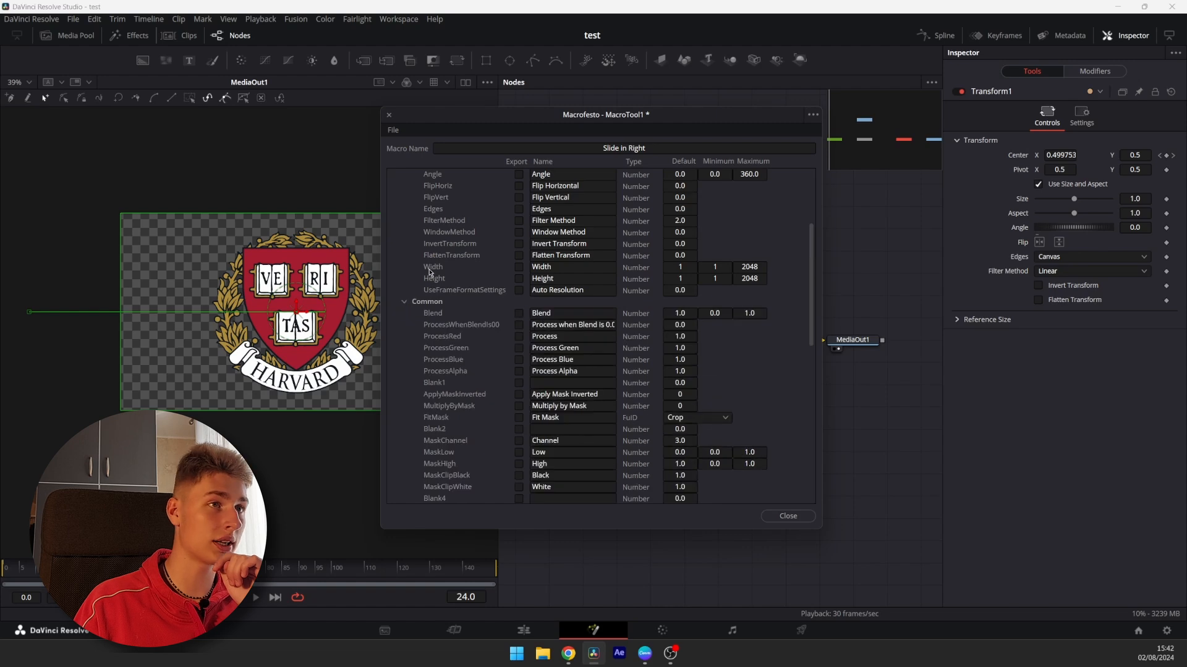
scroll(436, 293, "down", 7)
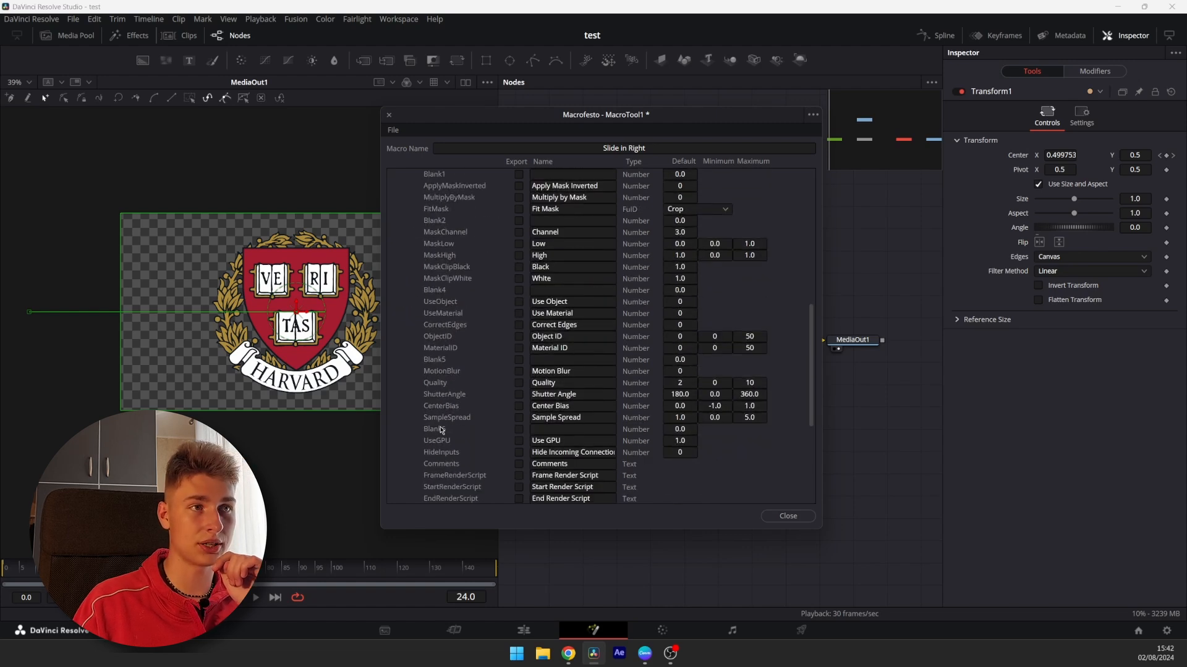
left_click(519, 372)
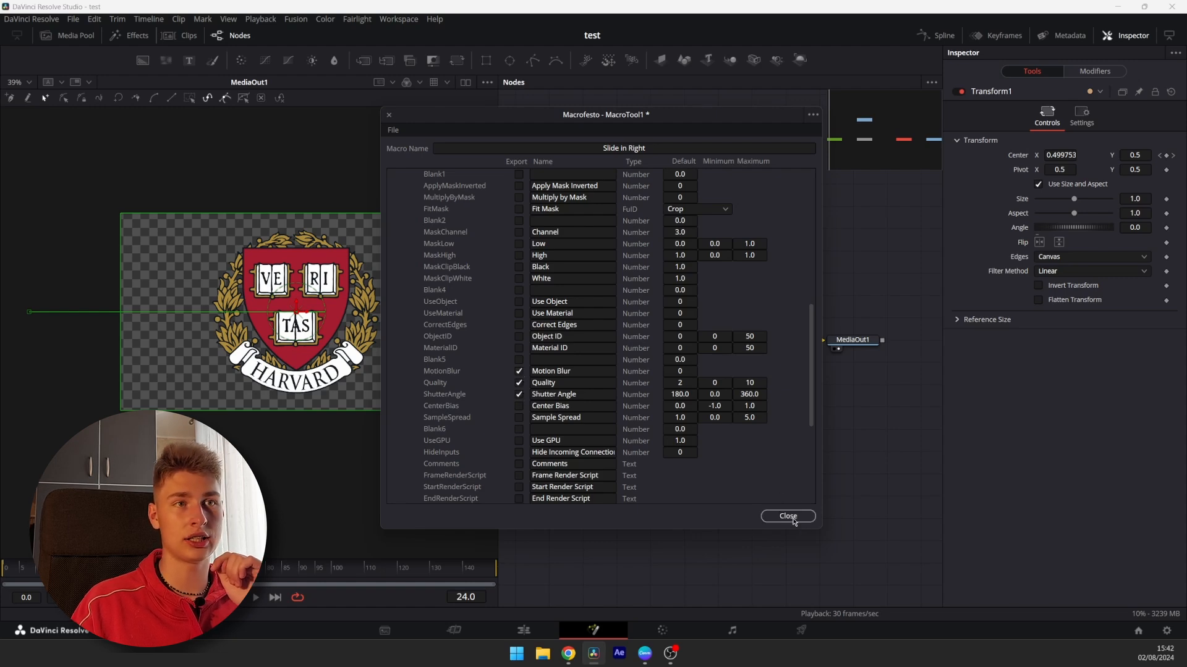
Save the macro as Slide in Right.setting on the Desktop and close the macro editor
left_click(814, 118)
left_click(812, 116)
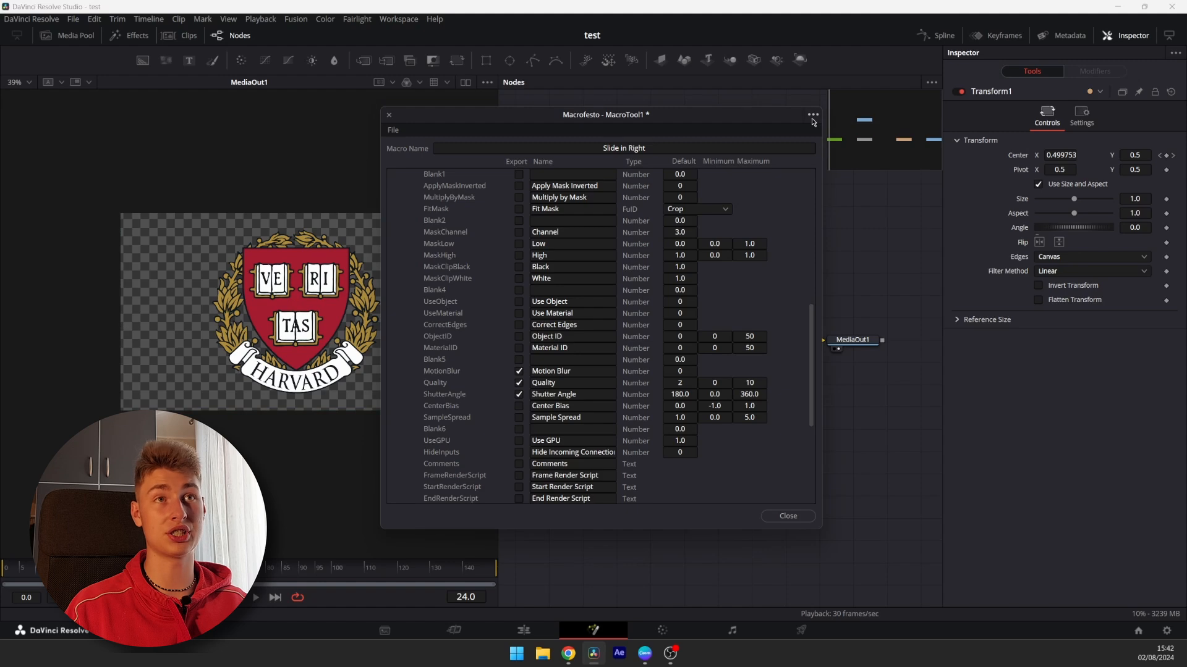
left_click(812, 119)
left_click(829, 155)
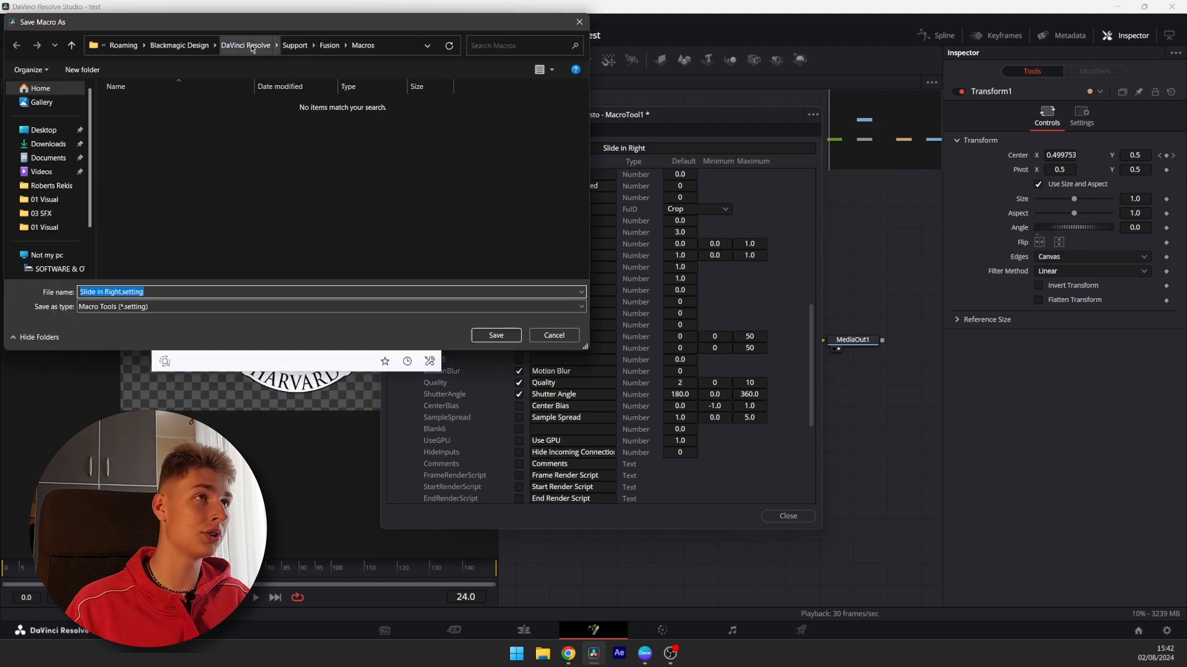
left_click(31, 134)
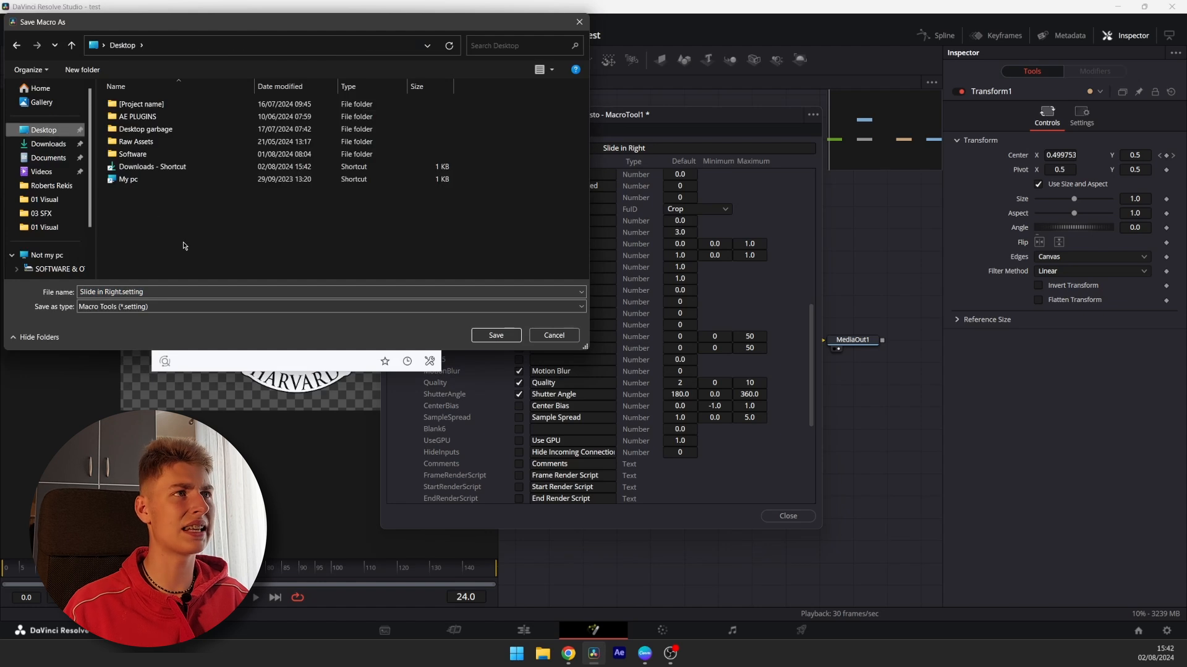
right_click(154, 214)
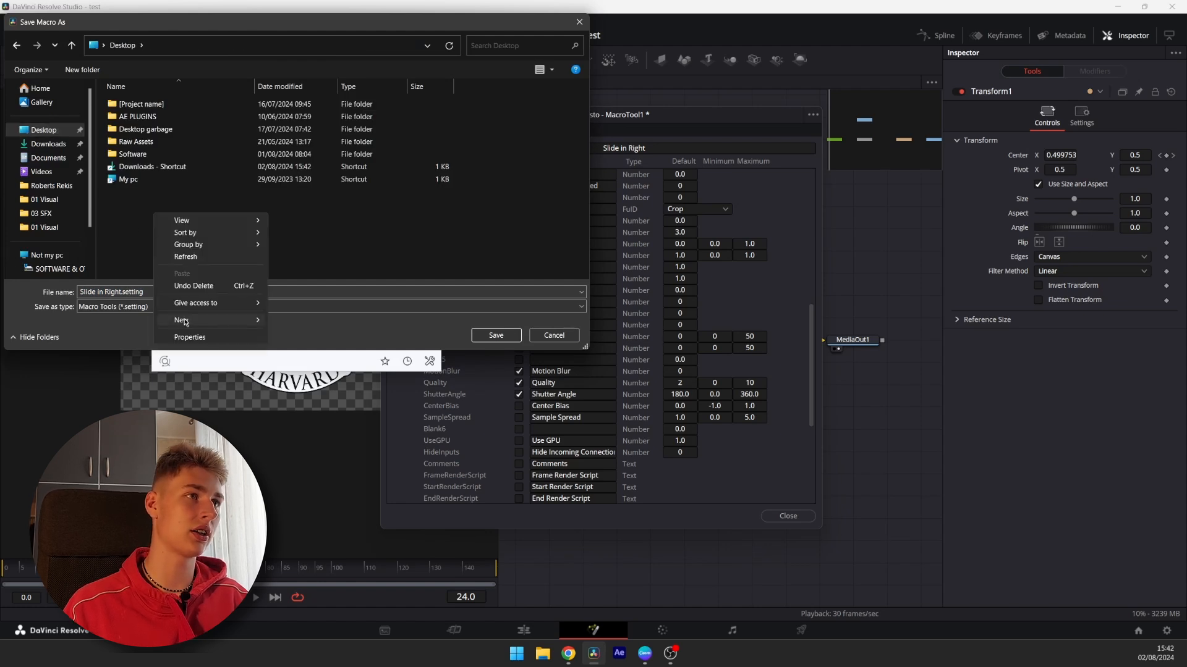
left_click(119, 244)
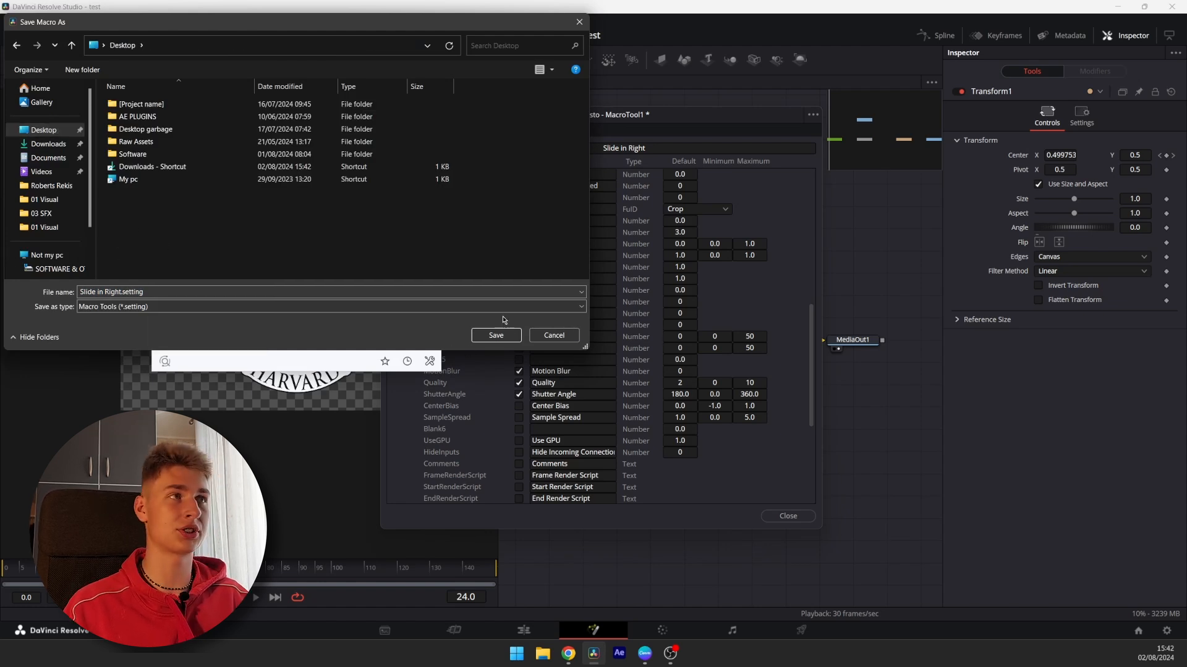
left_click(496, 336)
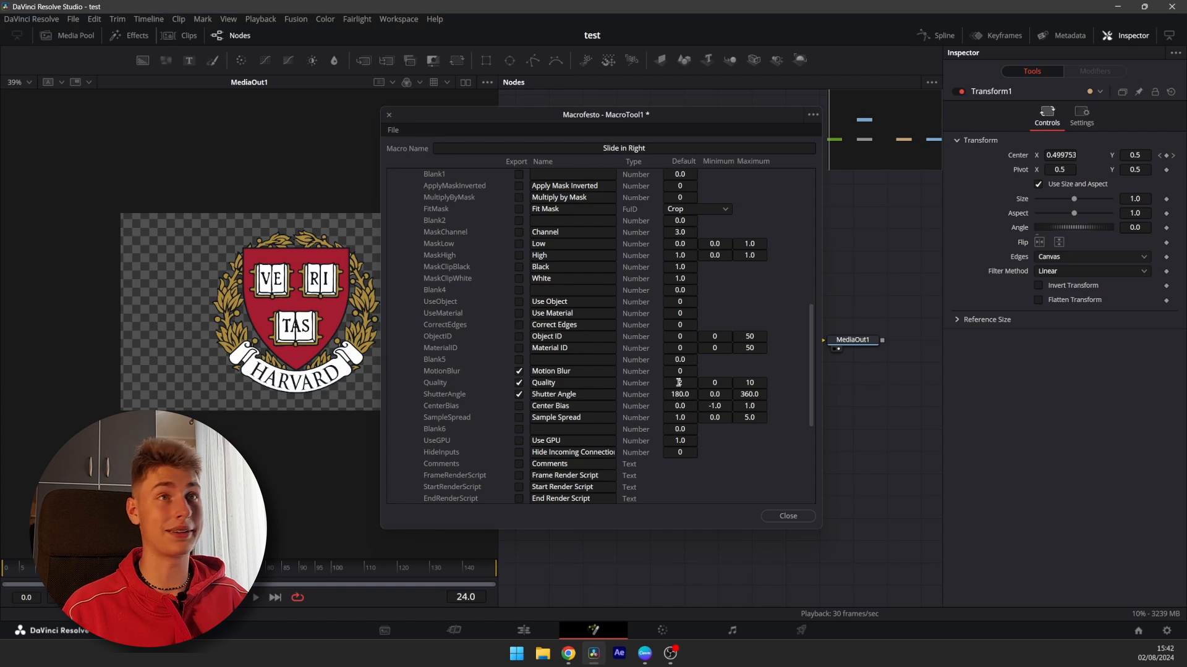
left_click(788, 517)
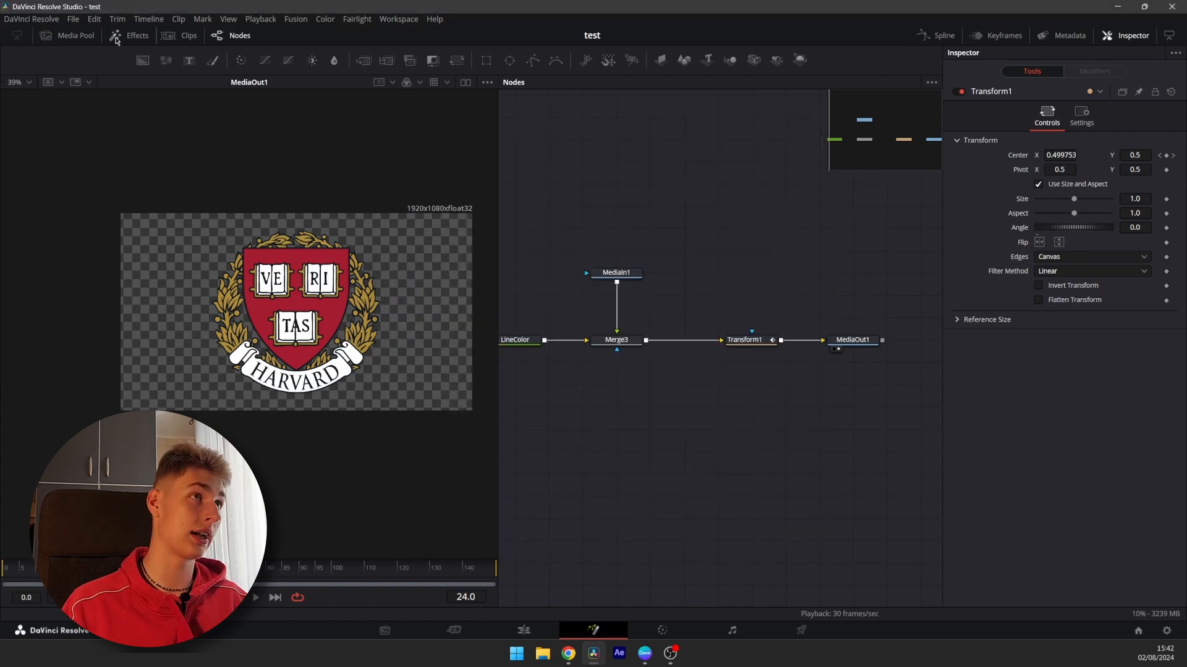
Open the Templates > Edit folder from the Effects library in the file explorer
left_click(120, 37)
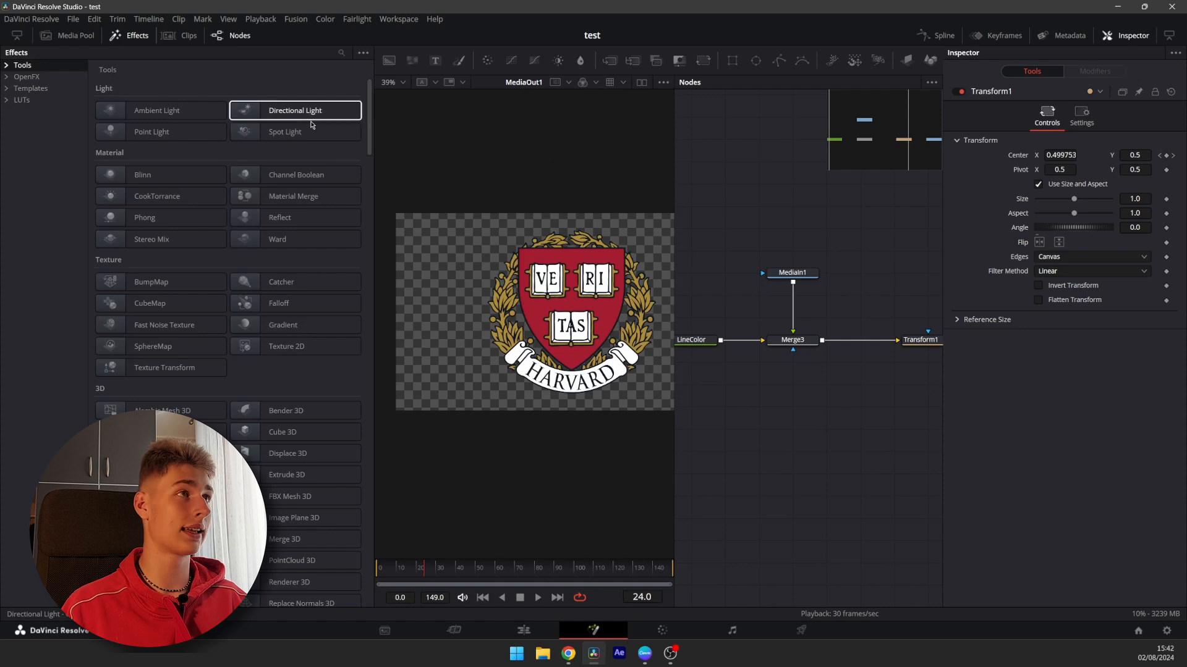
left_click(7, 91)
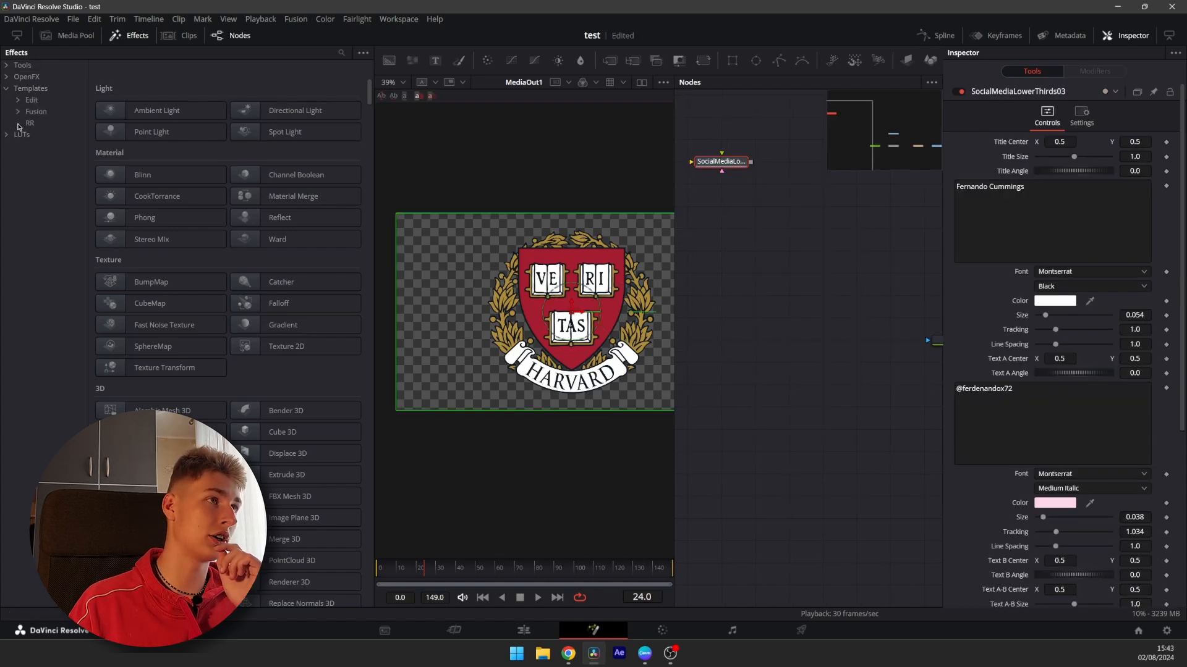
left_click(18, 100)
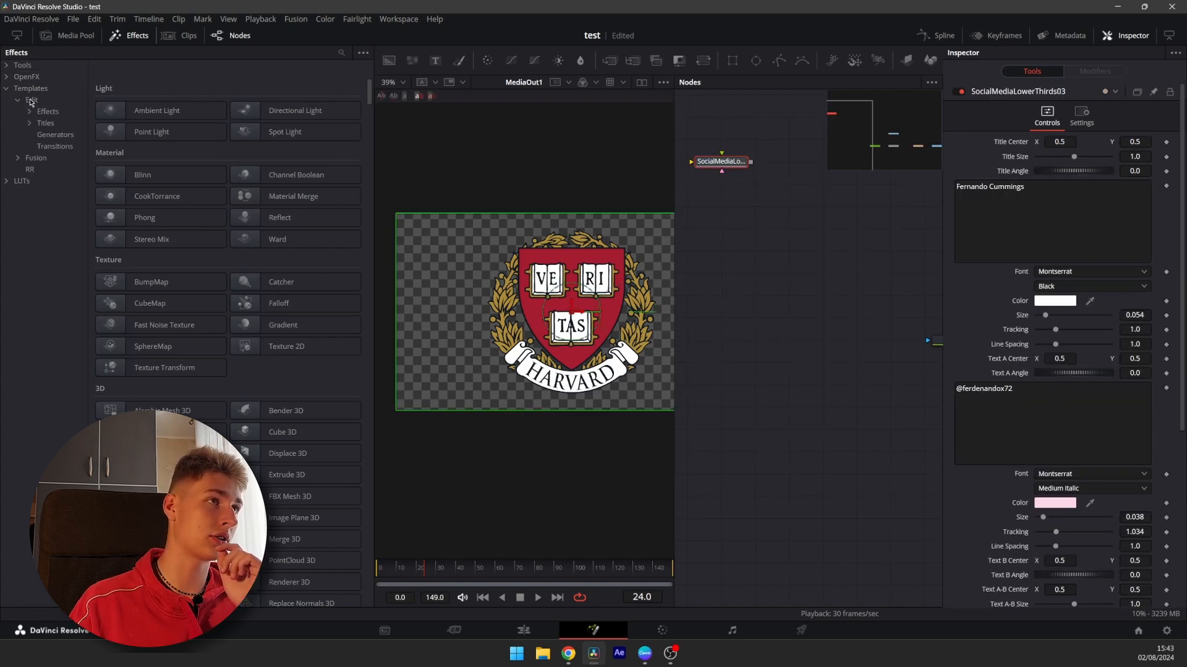
left_click(31, 101)
right_click(30, 101)
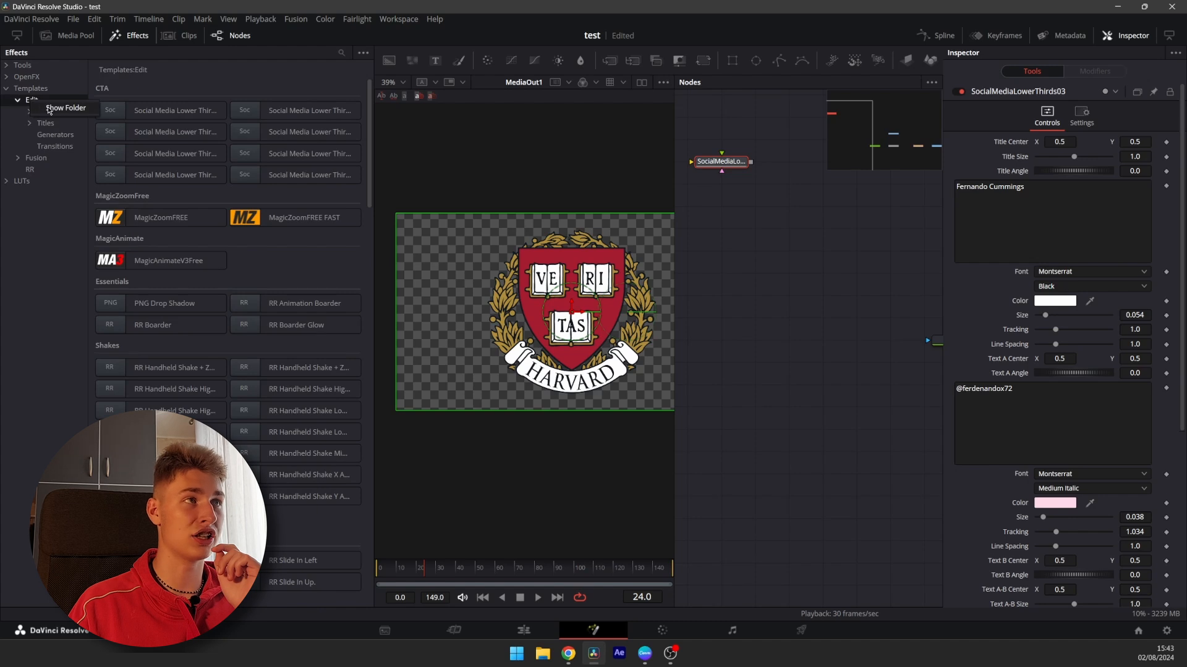
left_click(51, 109)
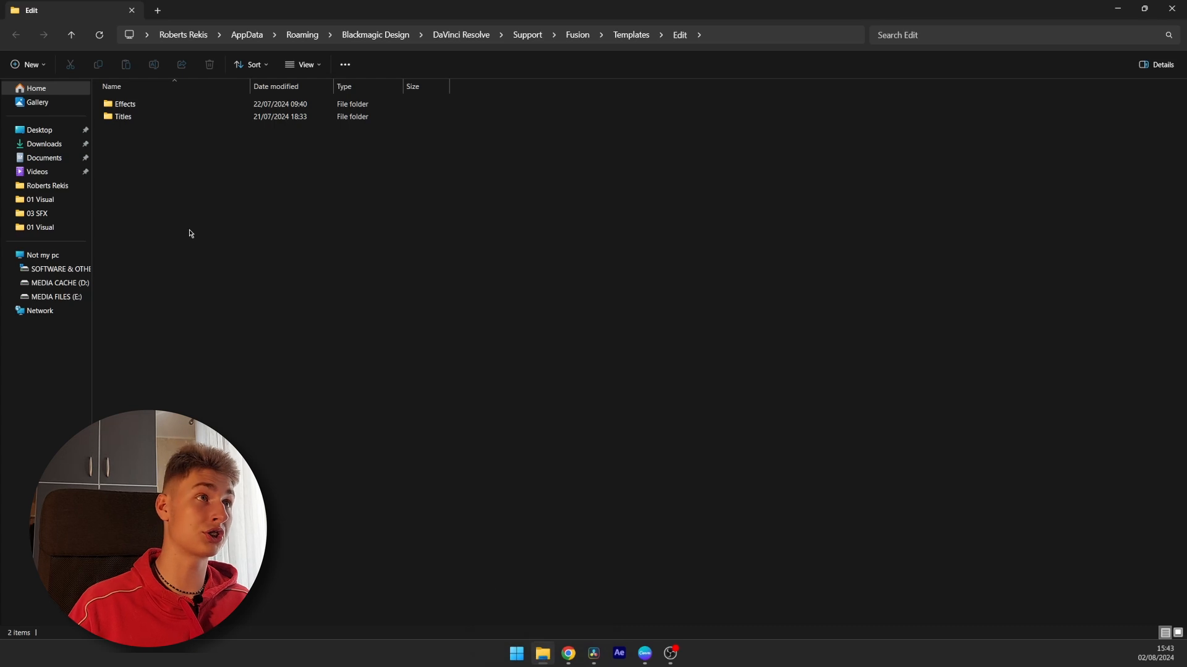
Create a folder named Test folder slide in inside Edit\Effects and move Slide in Right.setting into it
left_click(129, 108)
double_click(129, 109)
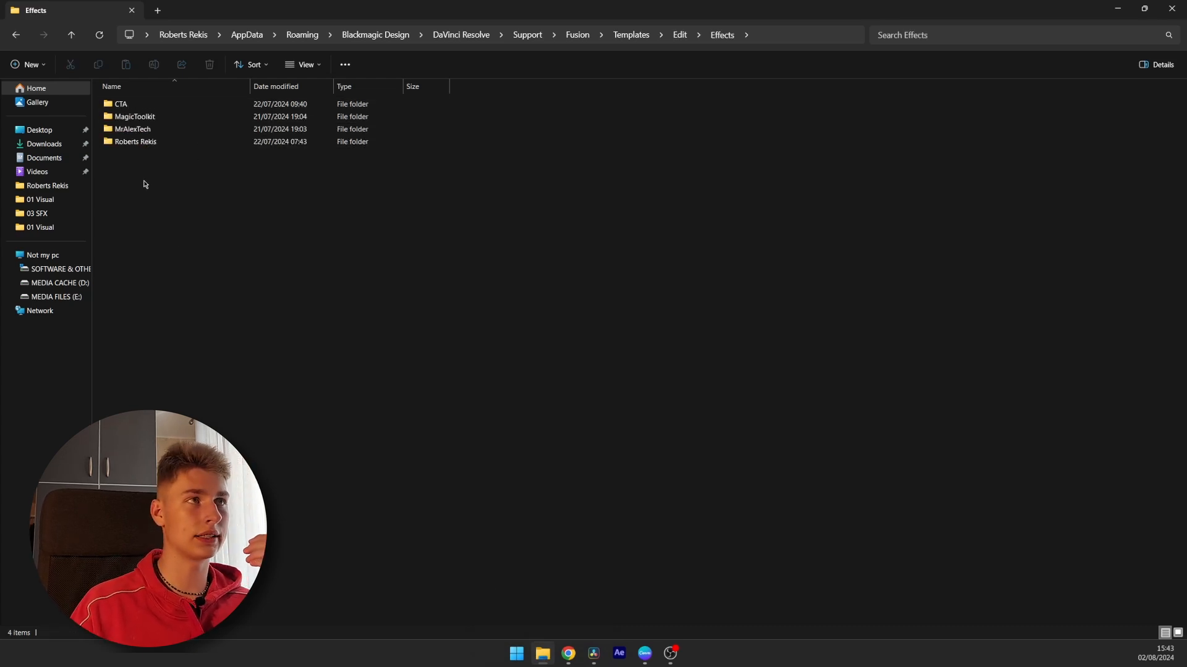
double_click(129, 142)
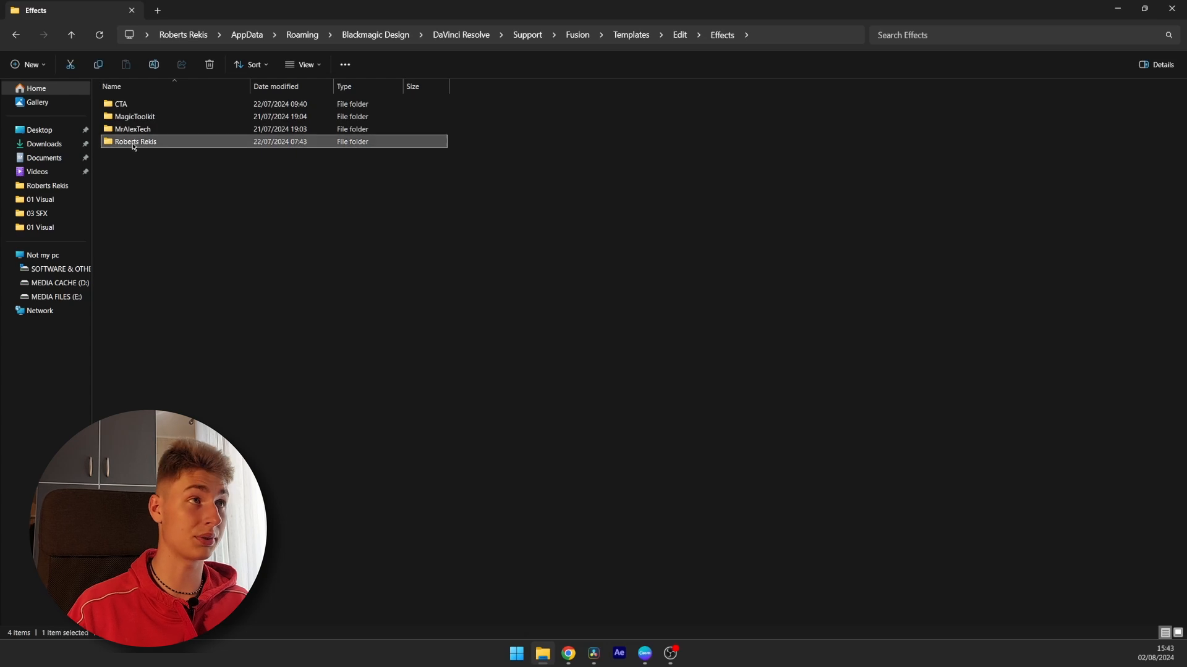
key("alt+Left")
right_click(126, 194)
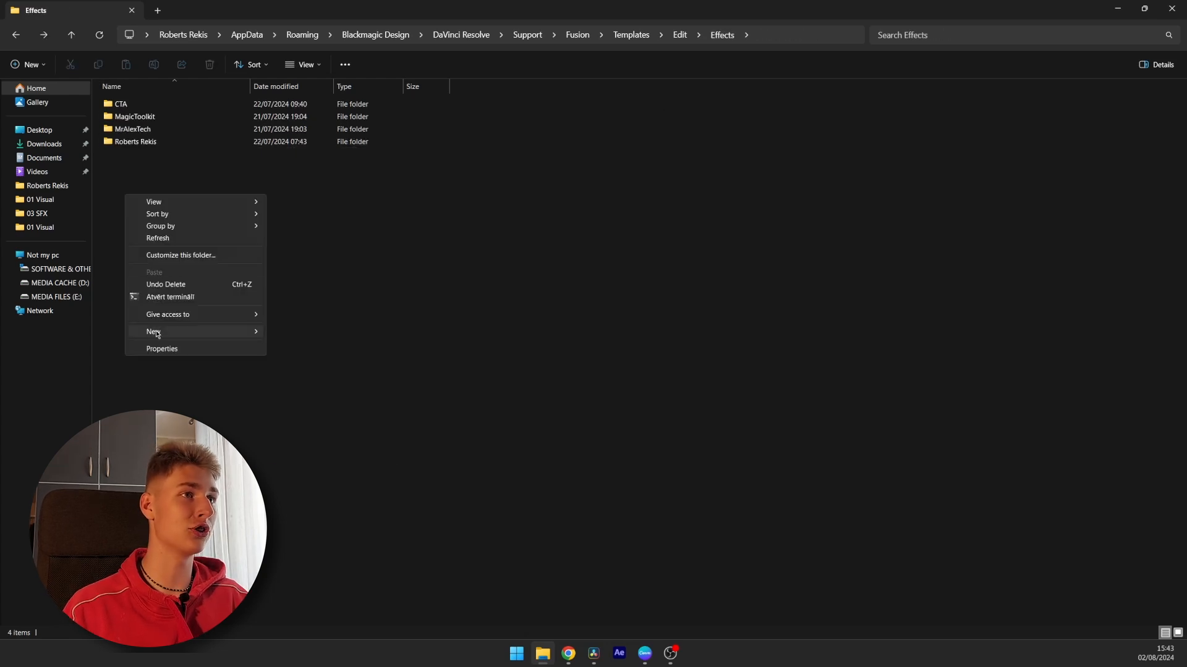
mouse_move(235, 332)
left_click(292, 333)
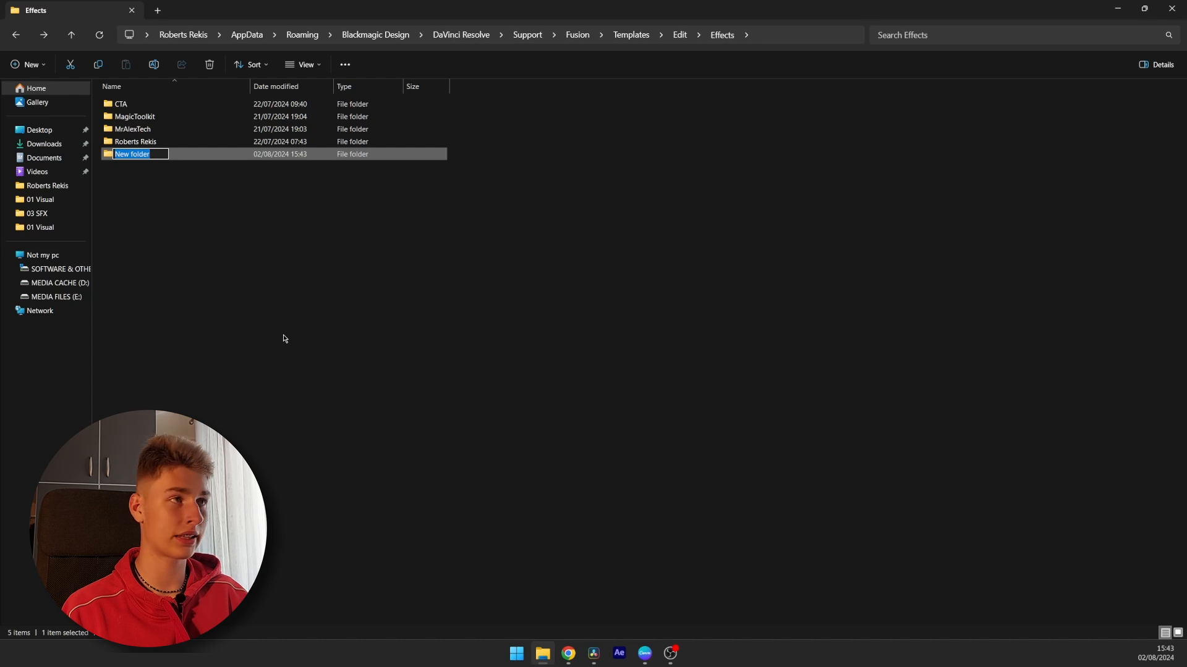
type("Test fo")
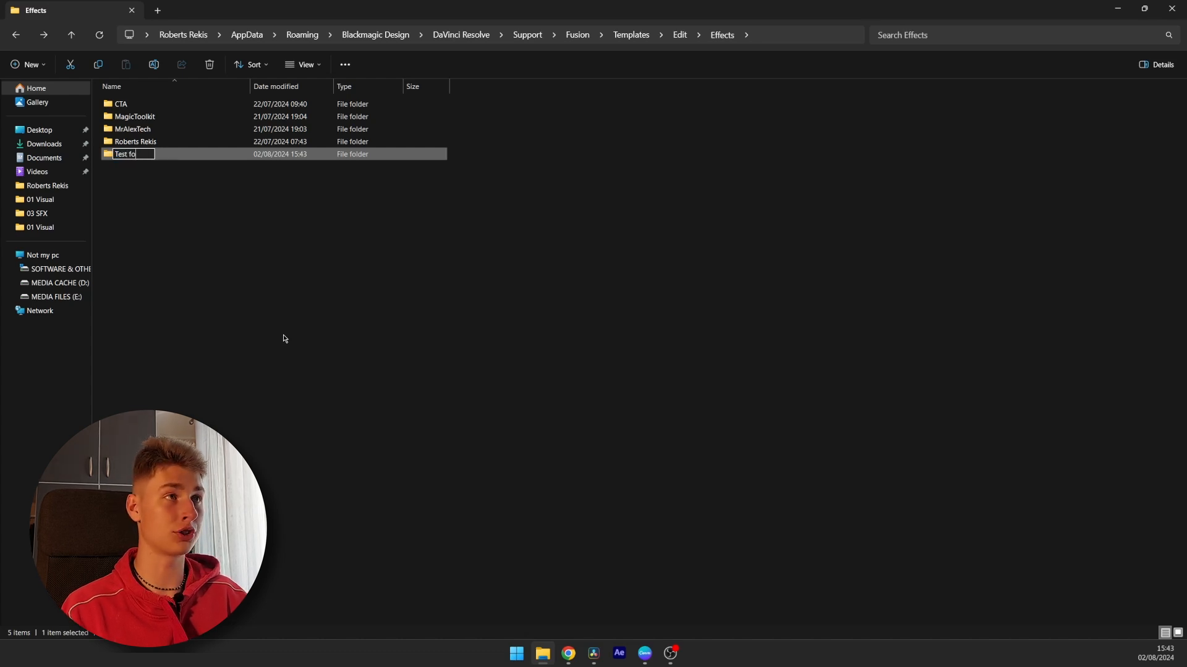
type("lder slide in")
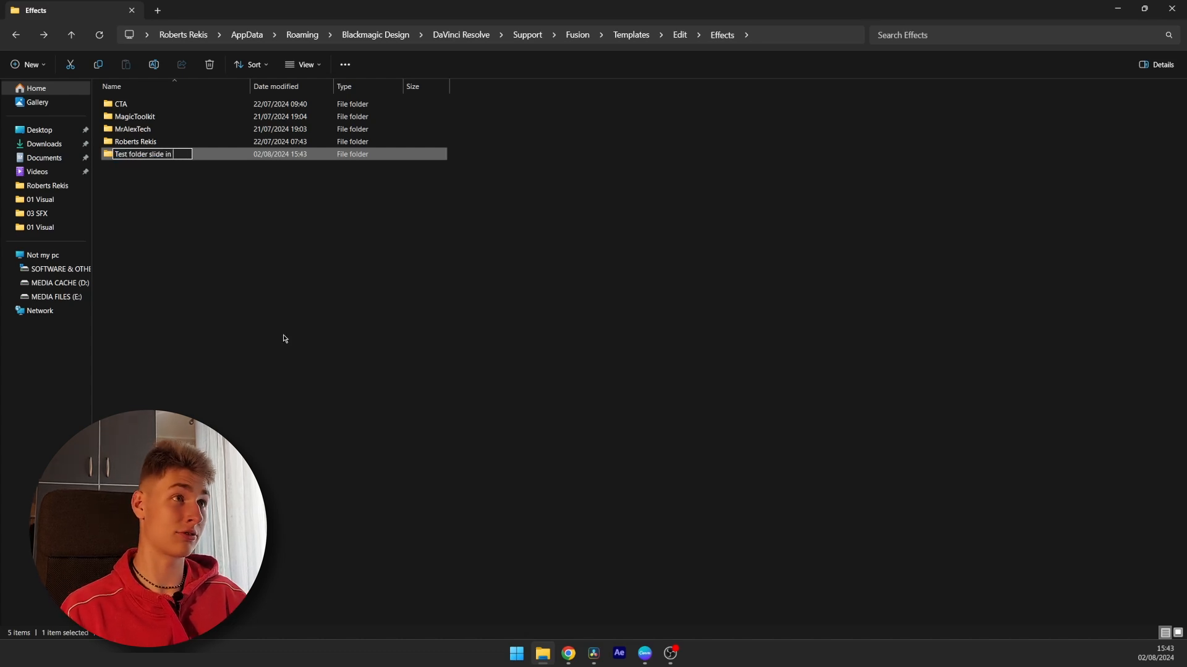
key("Return")
double_click(148, 160)
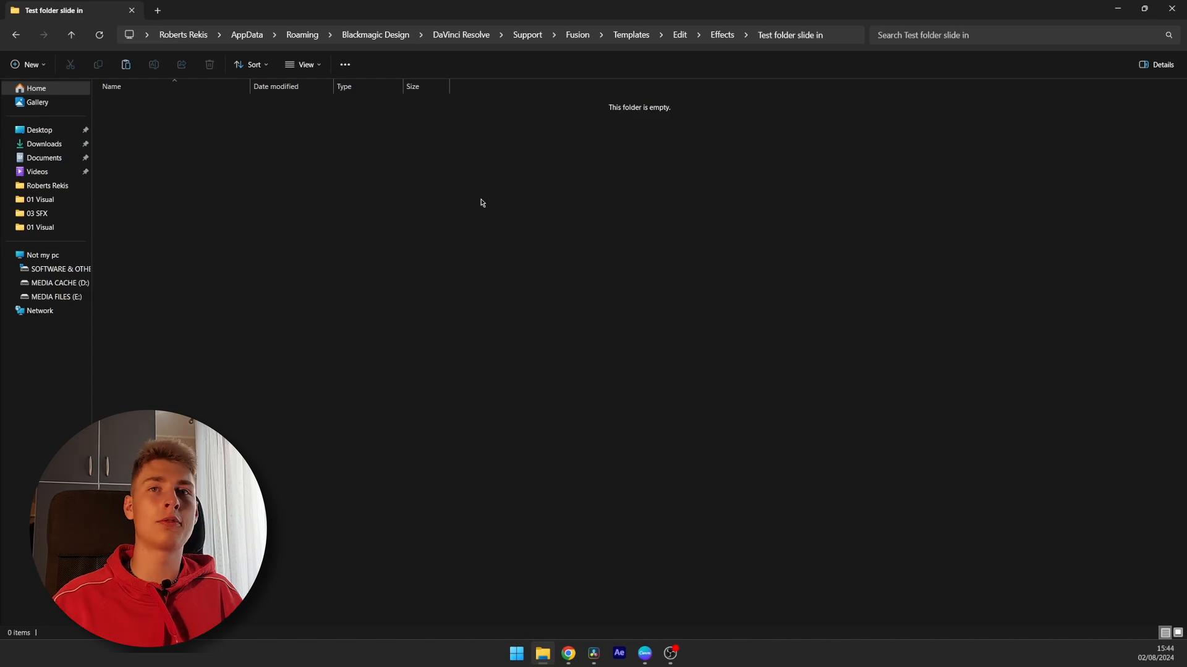
left_click_drag(1186, 238, 210, 217)
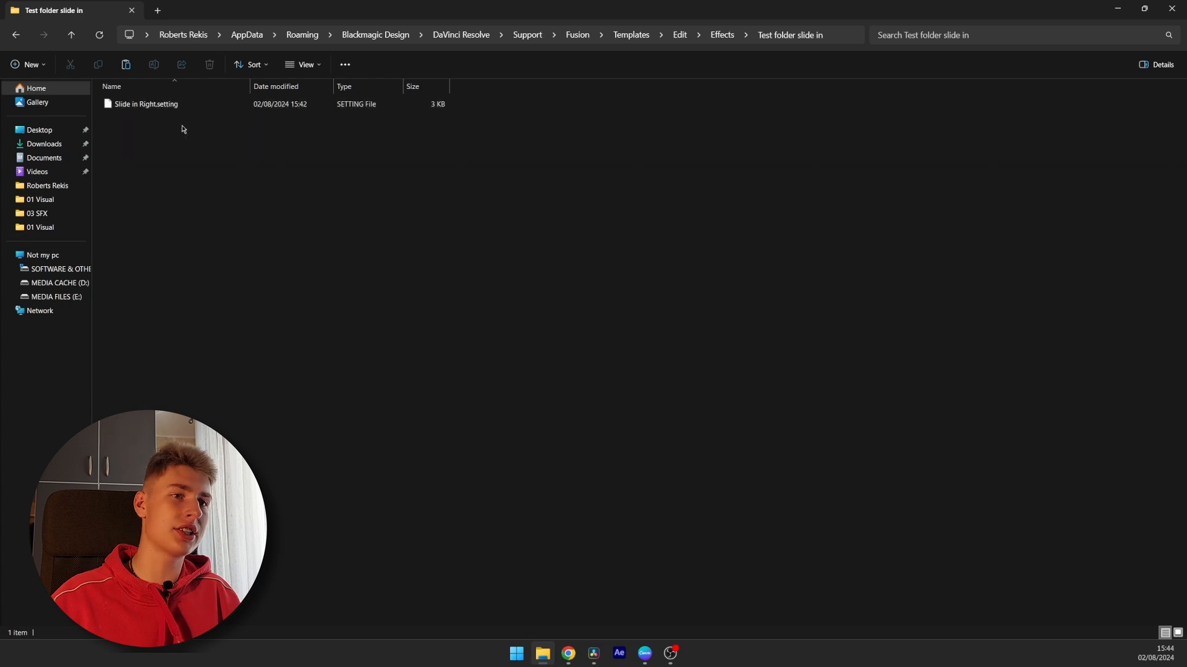
Return to Resolve and open the Test folder slide in category under Templates > Edit > Effects
left_click(593, 654)
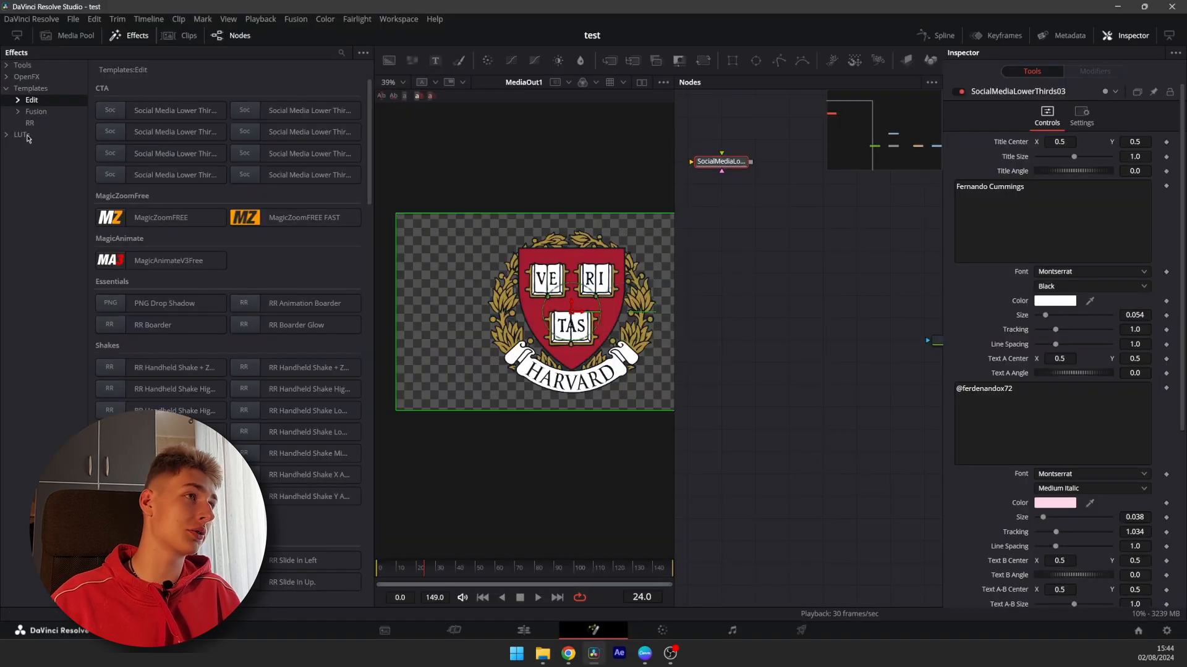
left_click(25, 88)
left_click(17, 99)
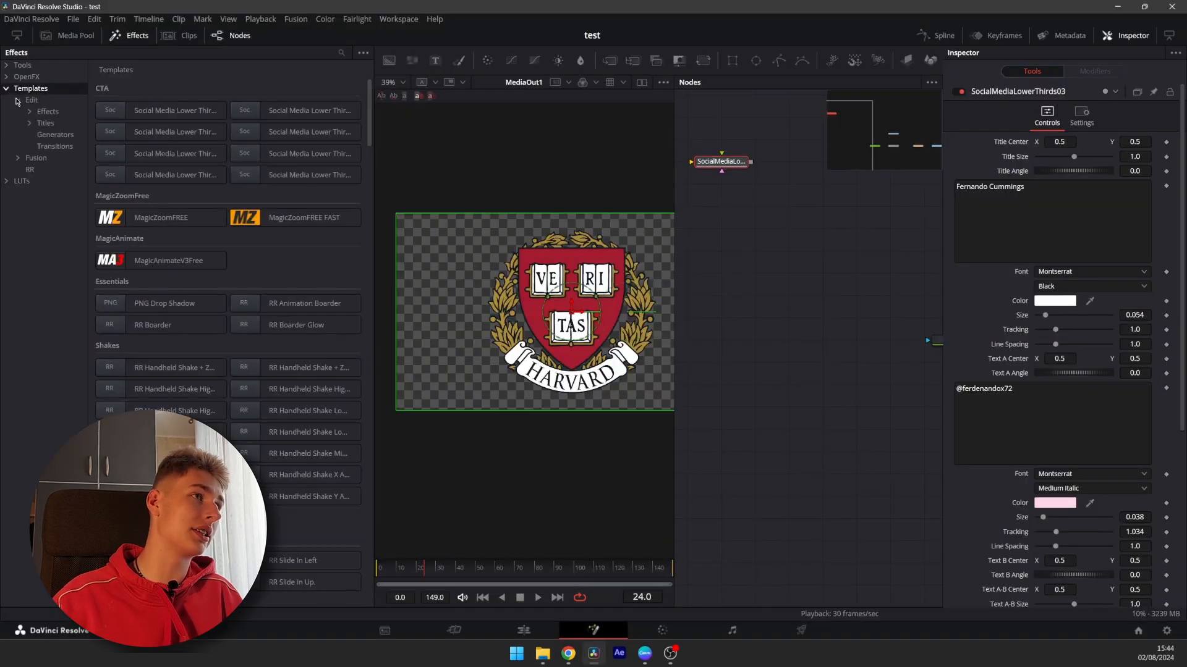
left_click(30, 123)
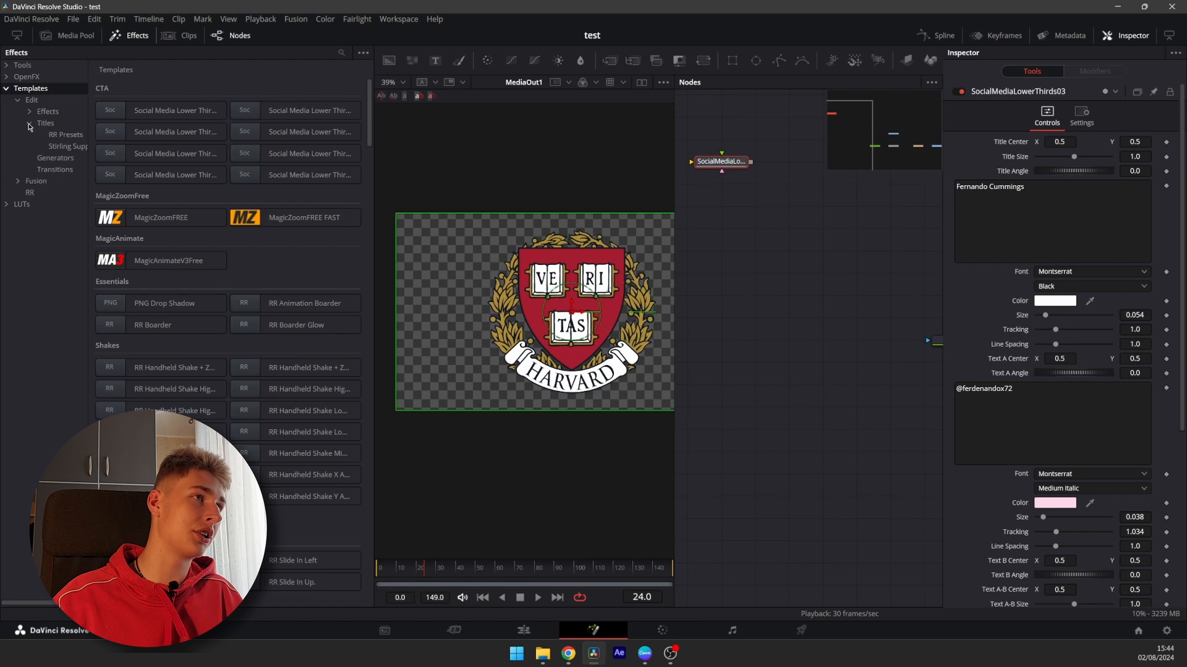
left_click(29, 112)
left_click(66, 147)
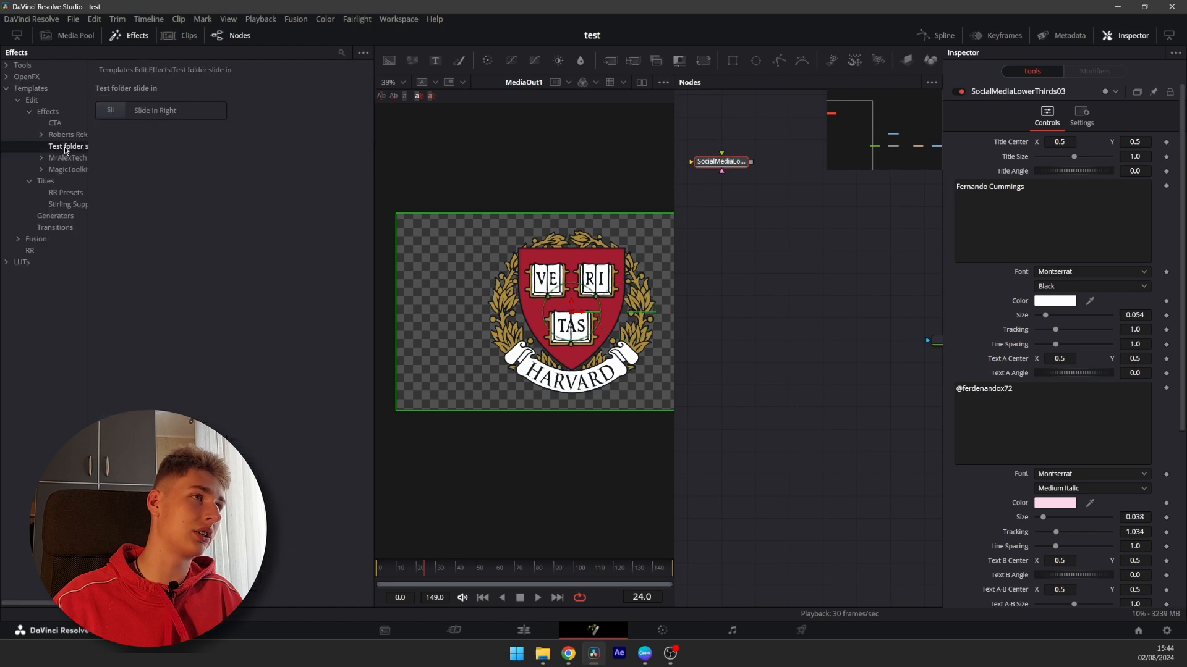
Switch to the Edit page, clear the effects search and open the Test folder slide in effects category
left_click(526, 629)
left_click(49, 76)
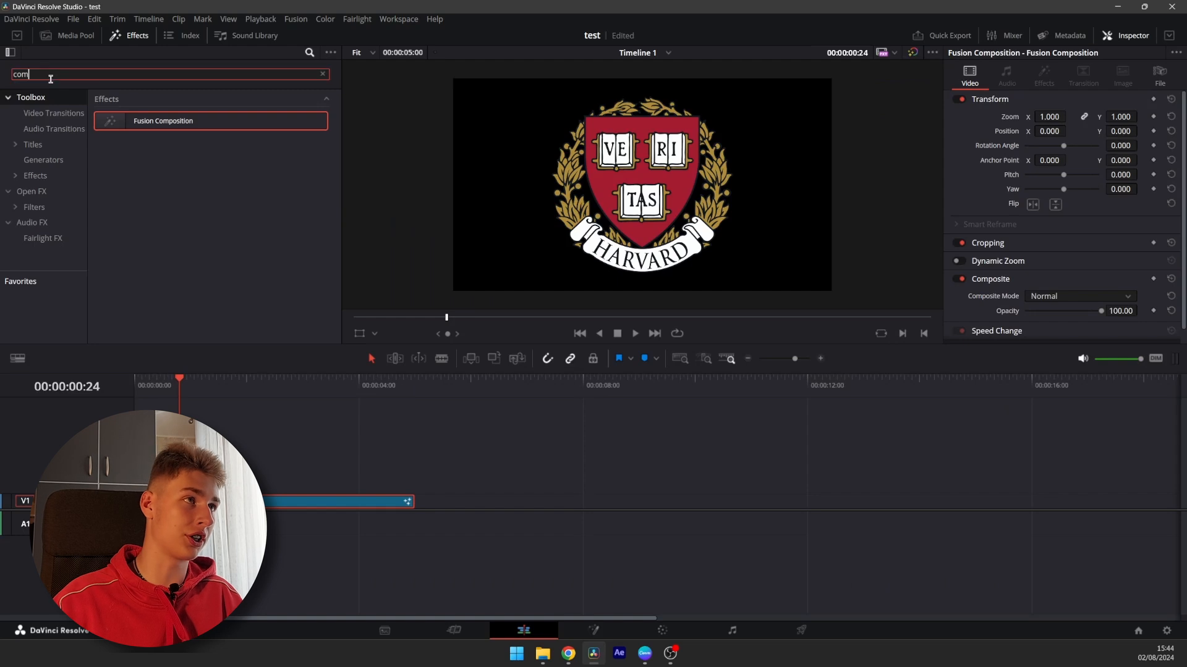
key("BackSpace")
key("BackSpace")
key("BackSpace")
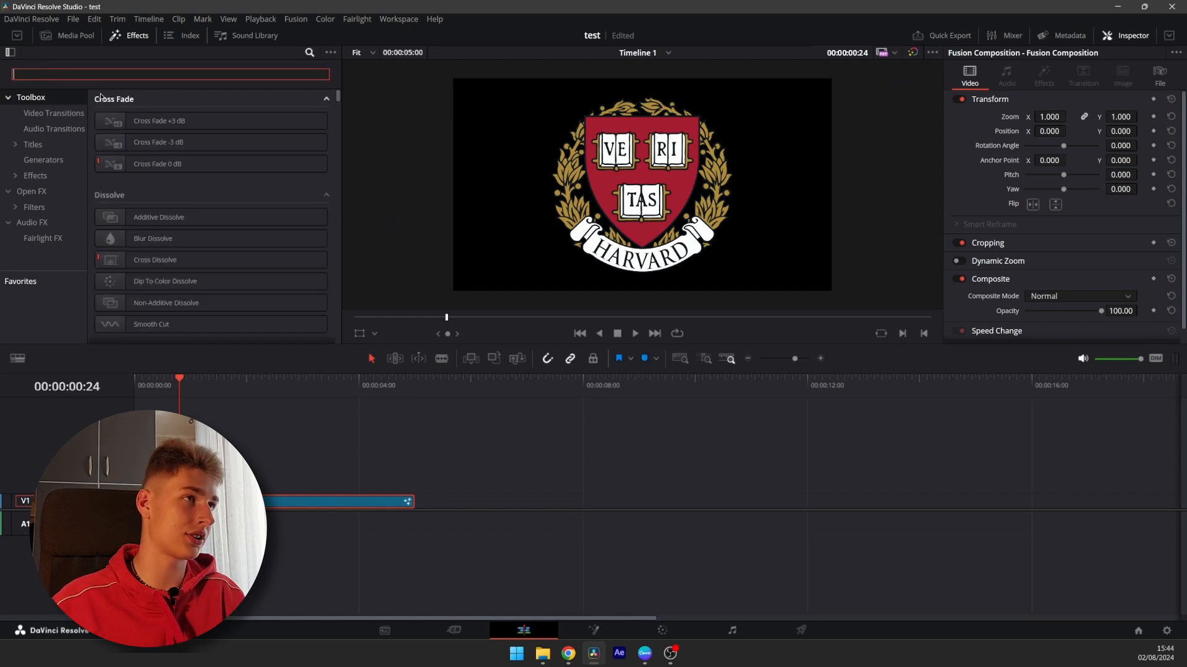
left_click(30, 177)
left_click(15, 176)
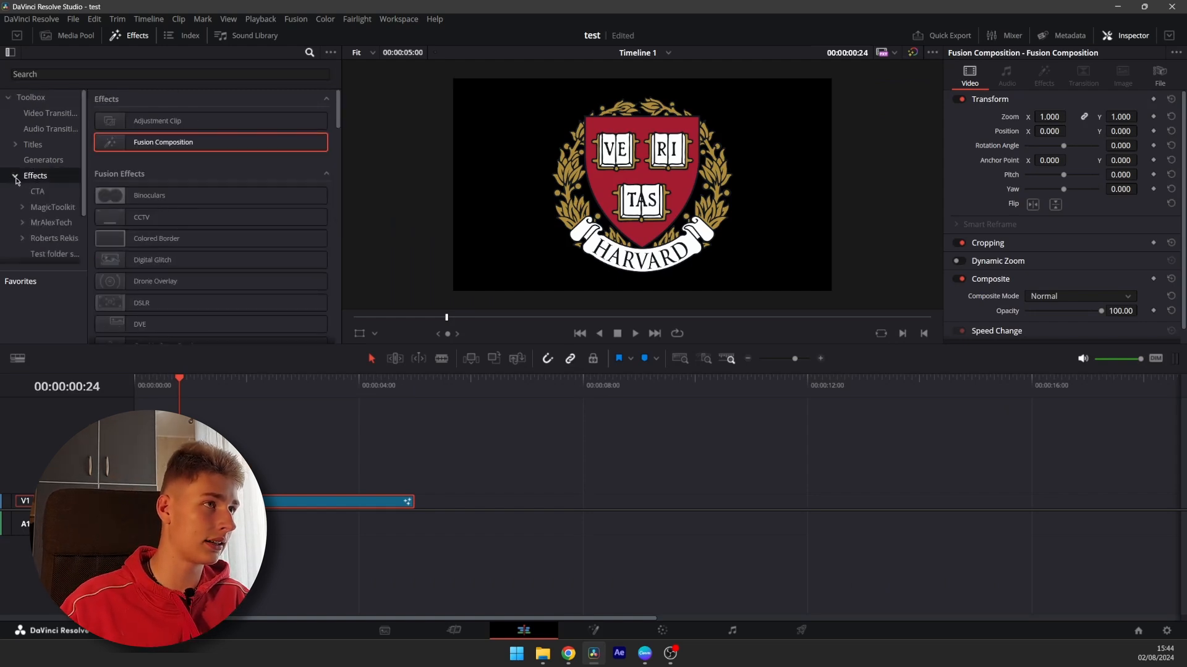
left_click(45, 253)
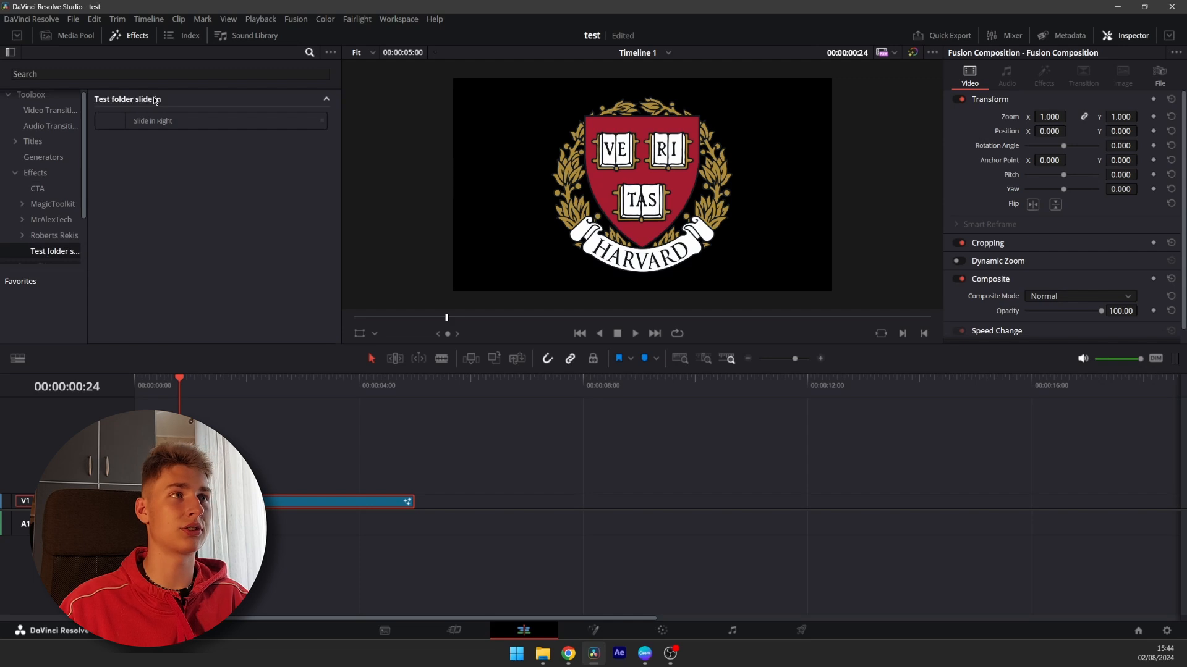
left_click(525, 466)
key("alt+space")
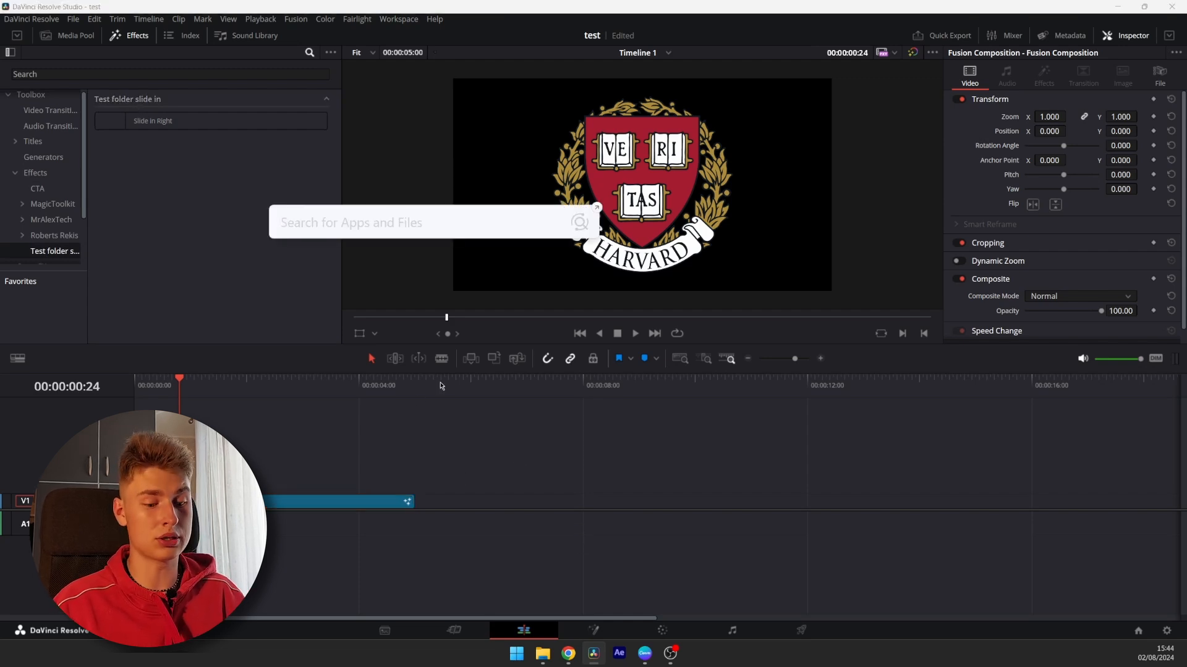
Search the computer for harvard and drag Harvard_University_Logo.png onto the timeline's video track
type("harvard")
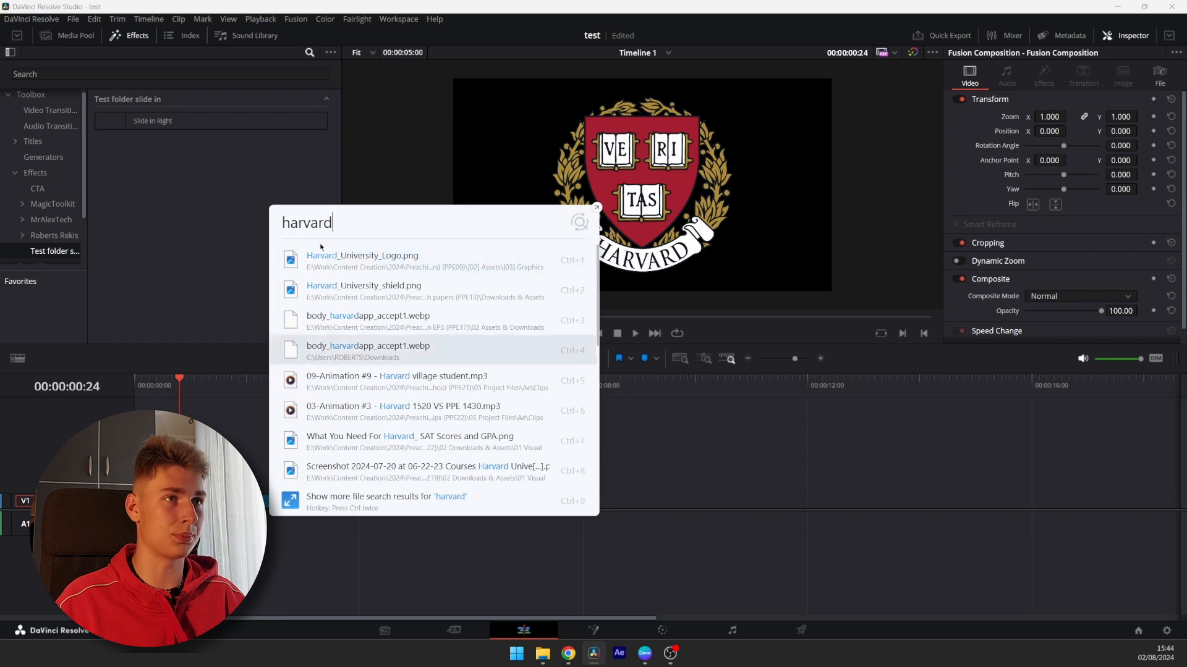
left_click_drag(400, 305, 536, 502)
left_click(552, 379)
left_click_drag(552, 379, 548, 380)
Apply the Slide in Right effect to the logo clip and preview it
left_click_drag(137, 125, 483, 500)
left_click(479, 408)
key("space")
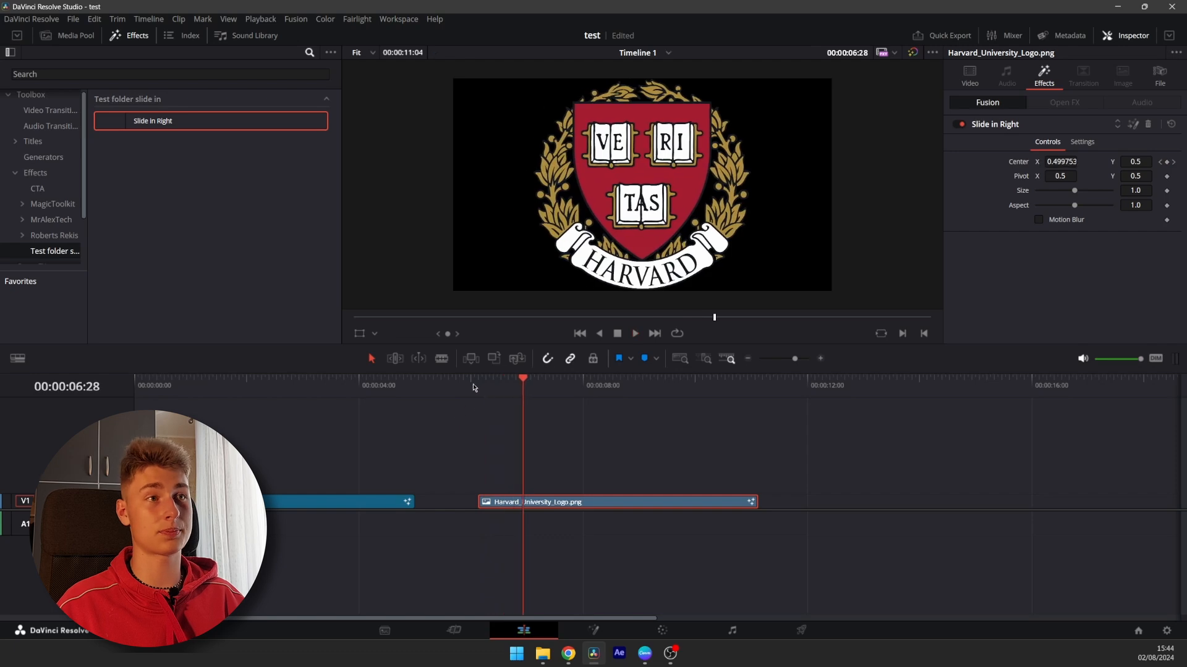
left_click(473, 388)
left_click(465, 389)
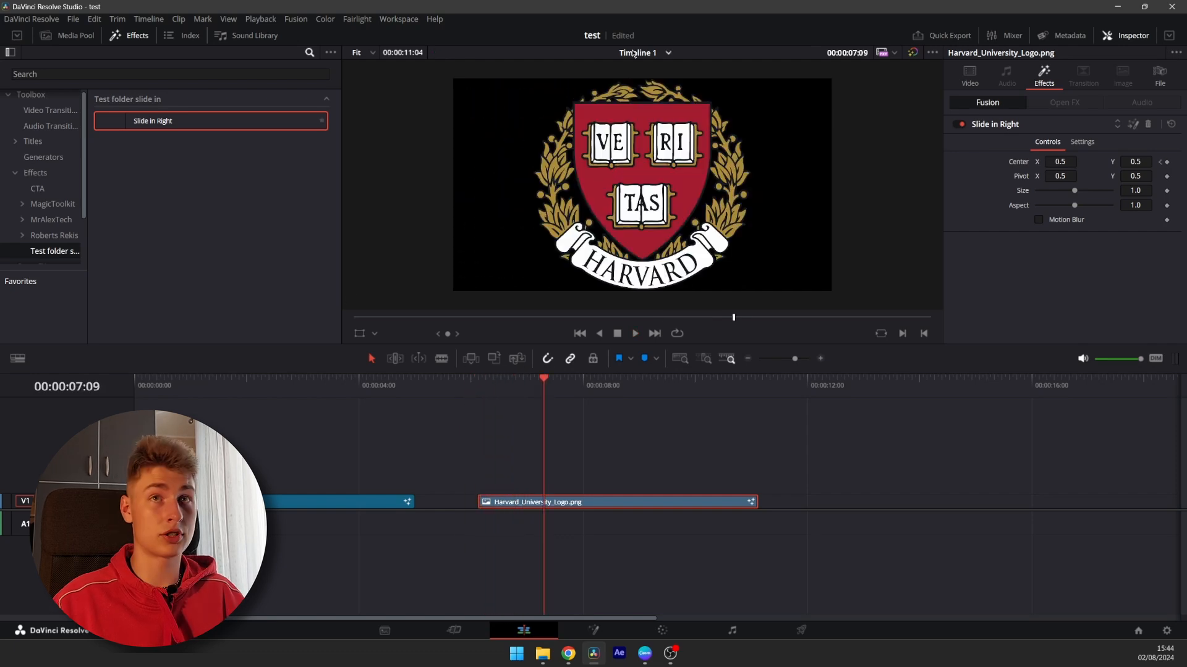
Delete and reapply the Slide in Right effect on the logo clip, then play it back
left_click(1149, 126)
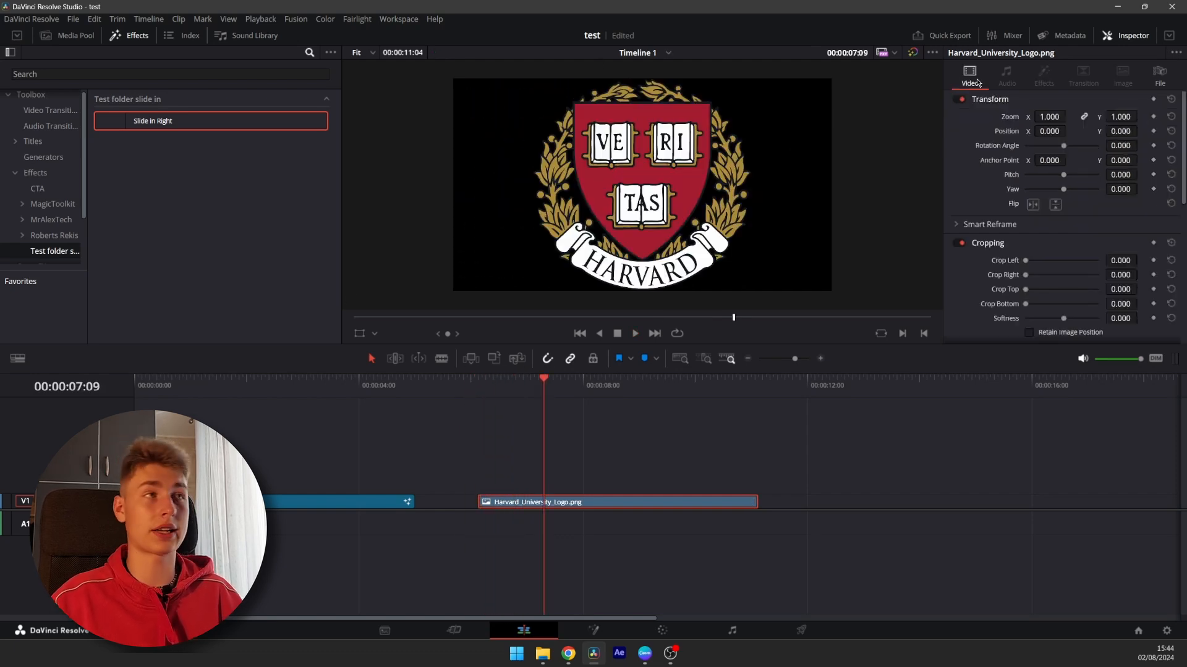
left_click_drag(218, 273, 509, 503)
key("space")
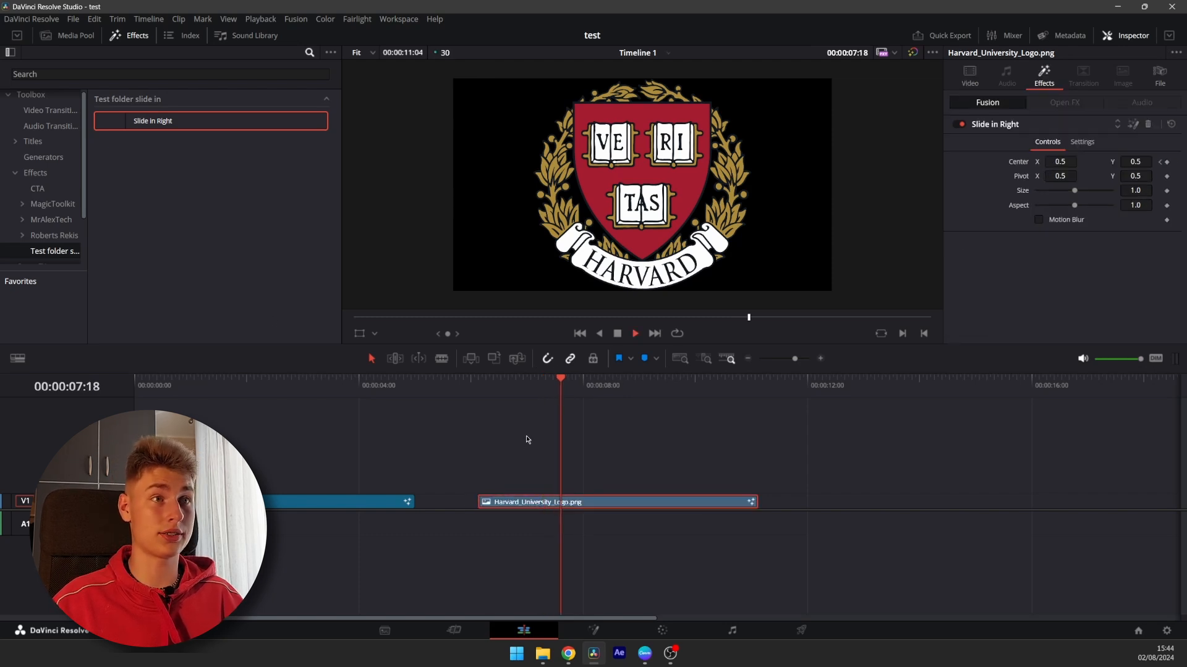
left_click(470, 374)
key("space")
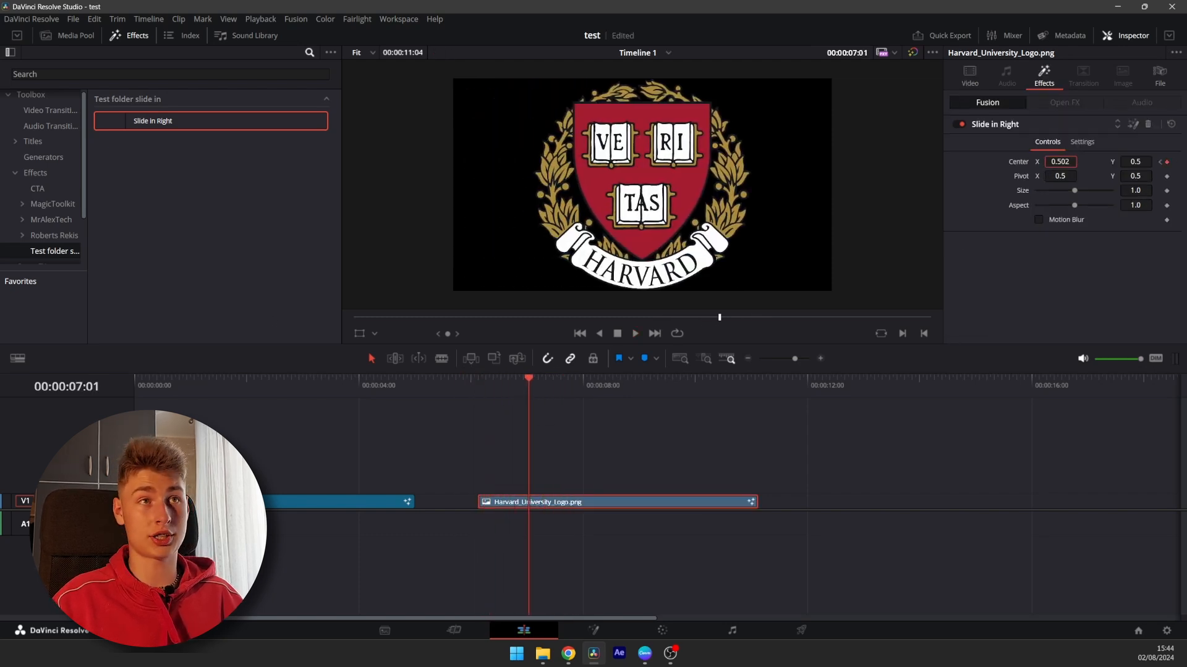
Undo an accidental Center X change and step between the effect's Center keyframes
left_click_drag(1060, 162, 1059, 162)
key("ctrl+z")
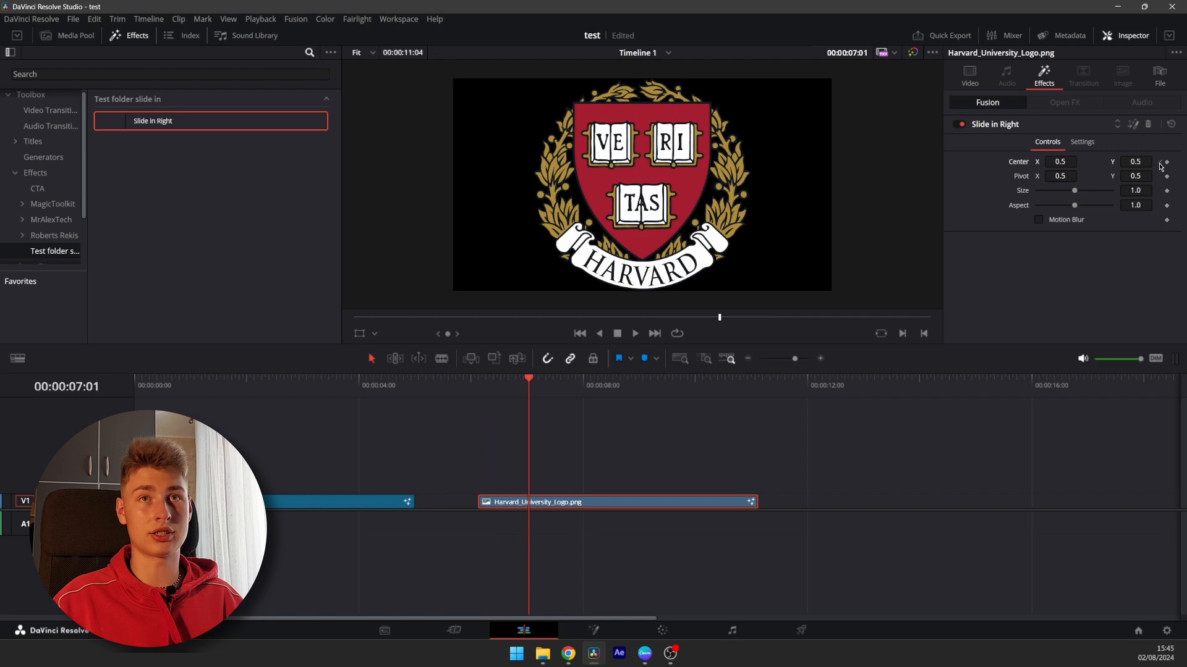
left_click(1161, 163)
left_click(1160, 163)
left_click(1173, 163)
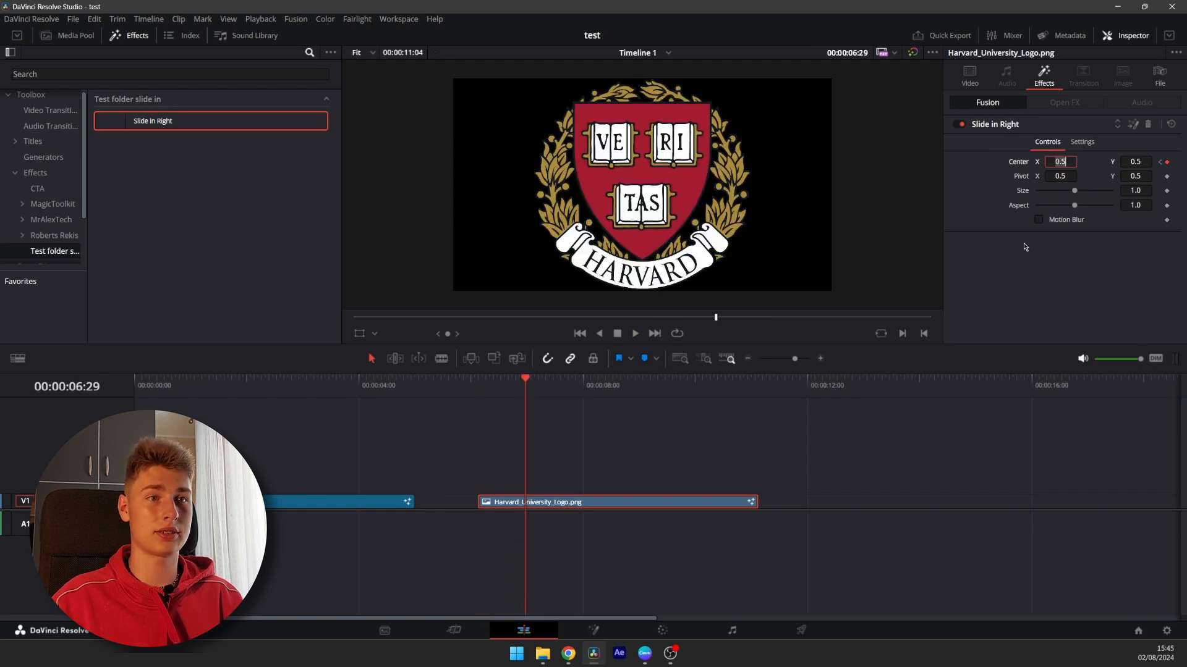
Open the clip on the Fusion page and inspect the SlideinRight Transform1 Center keyframes in the Keyframes editor
scroll(804, 494, "up", 3)
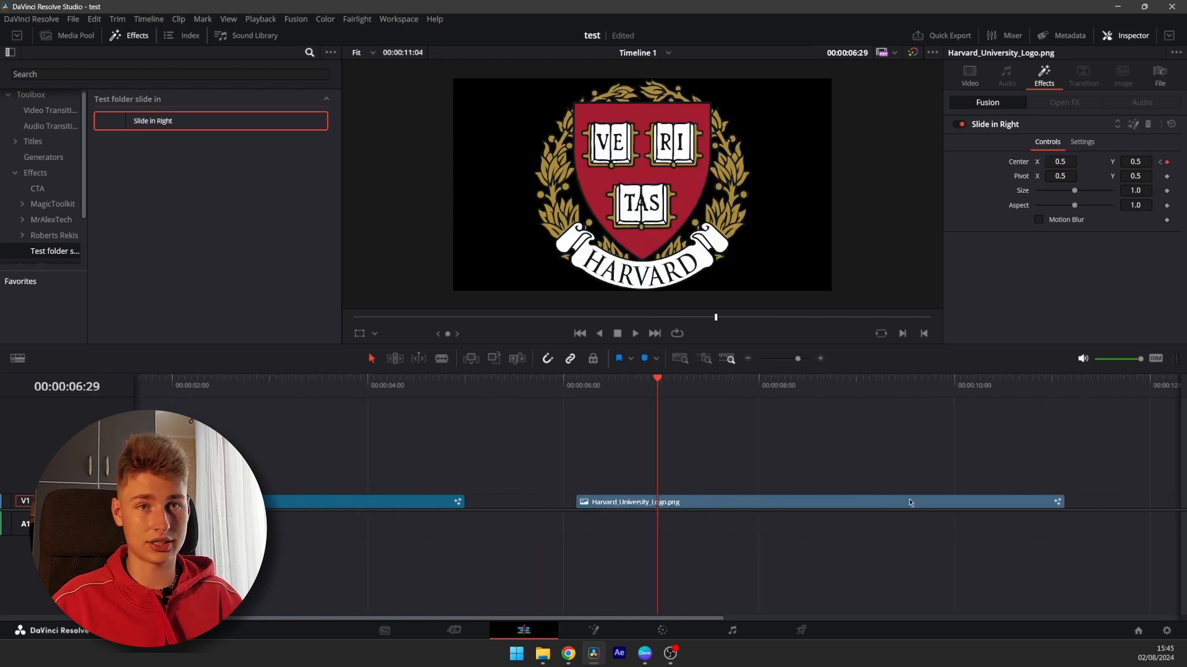
scroll(709, 508, "down", 1)
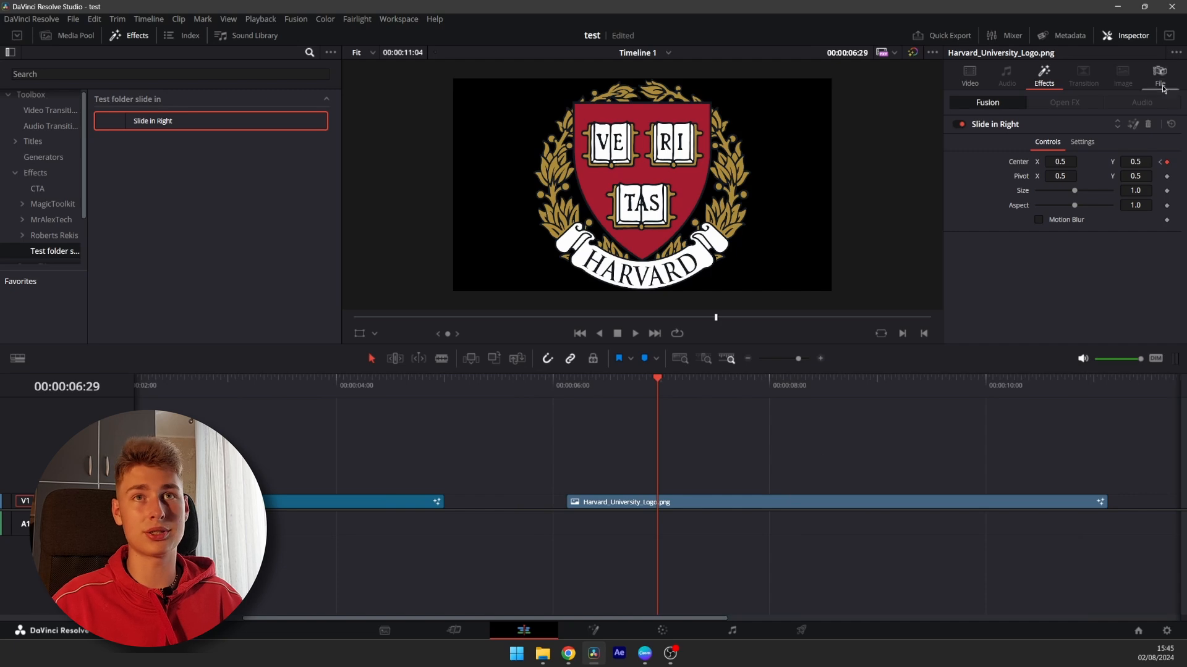
left_click(1134, 126)
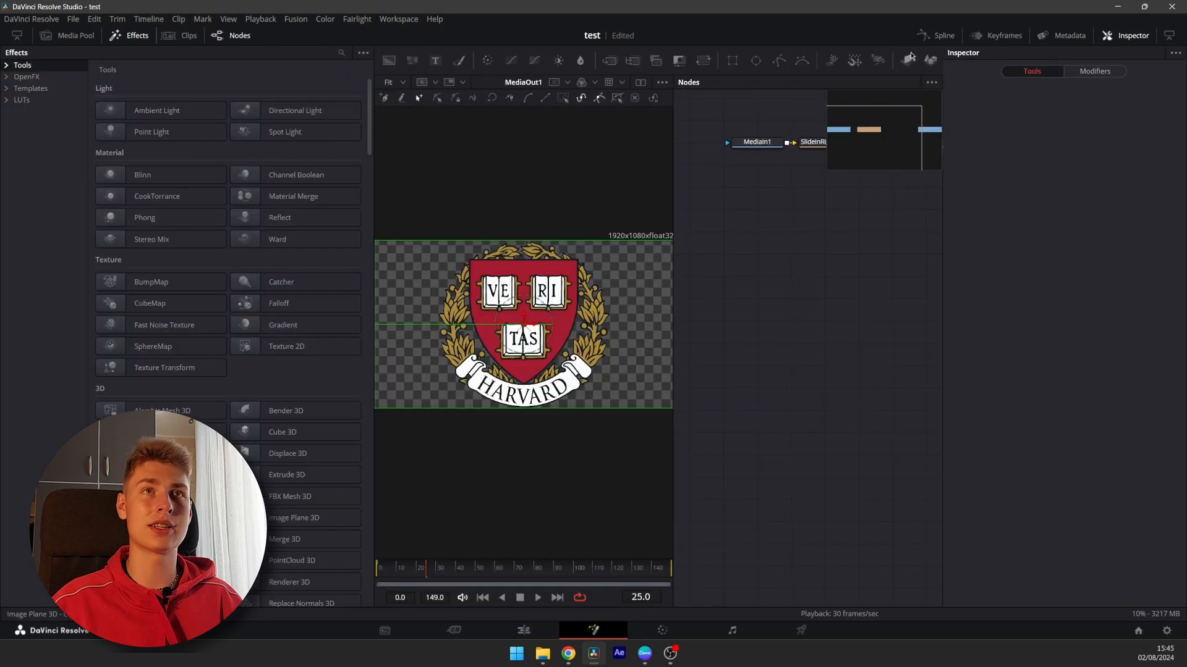
left_click(1000, 38)
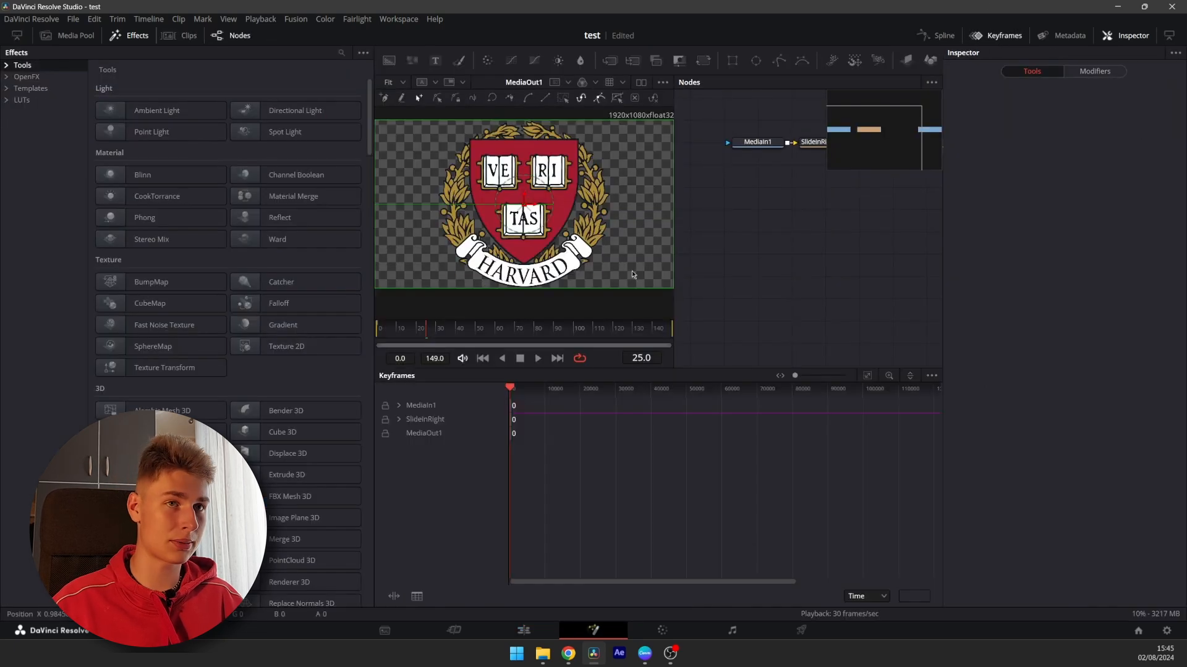
left_click(868, 377)
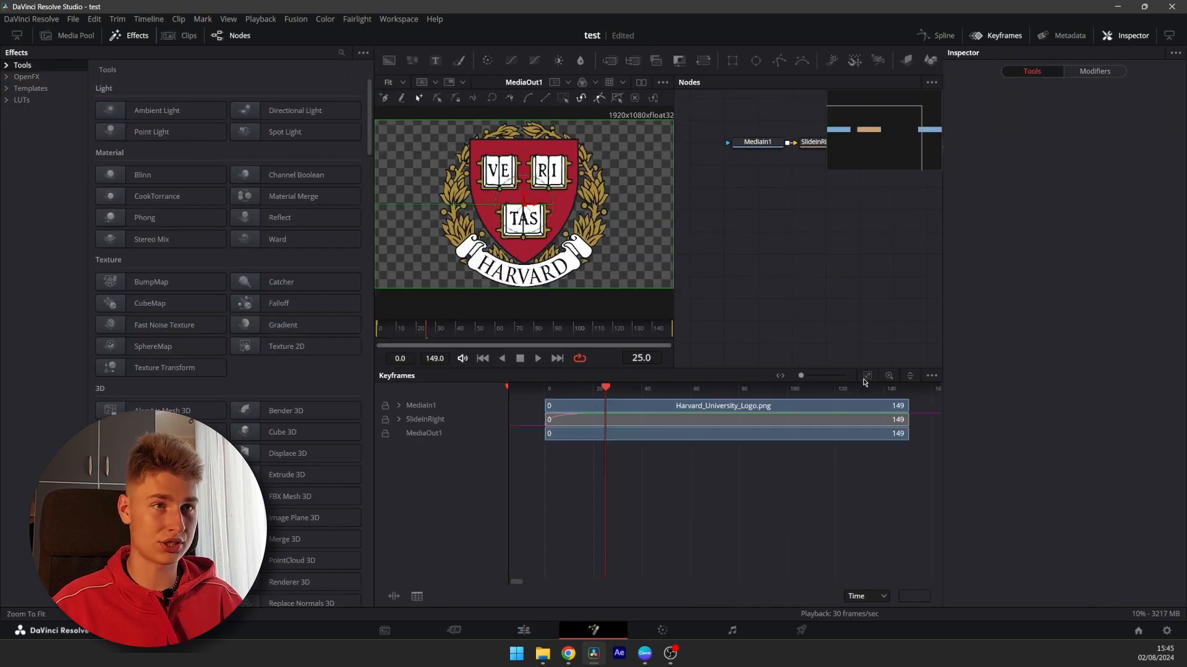
left_click(399, 420)
left_click(409, 434)
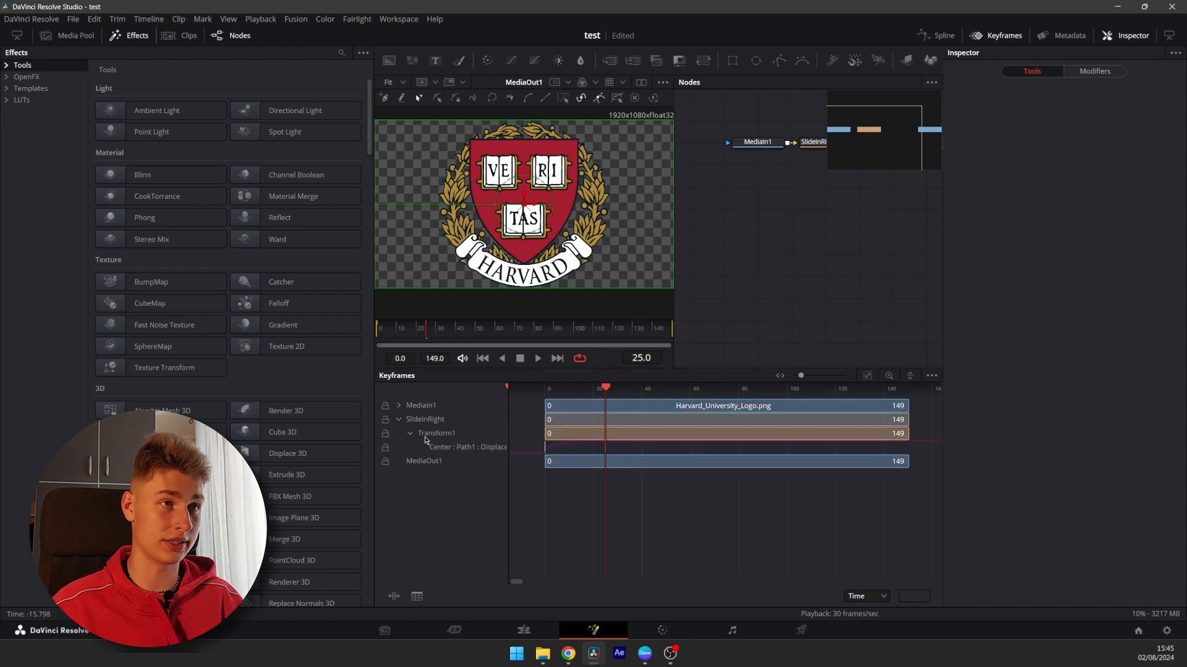
scroll(709, 455, "up", 5, "ctrl")
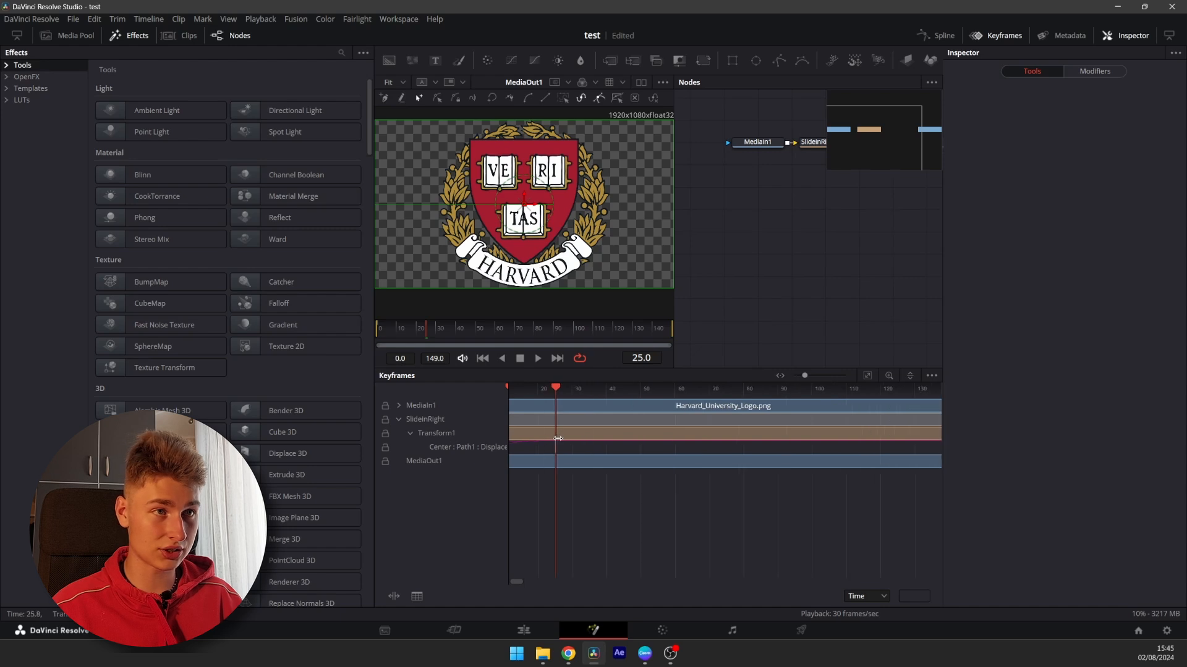
scroll(596, 449, "down", 5, "ctrl")
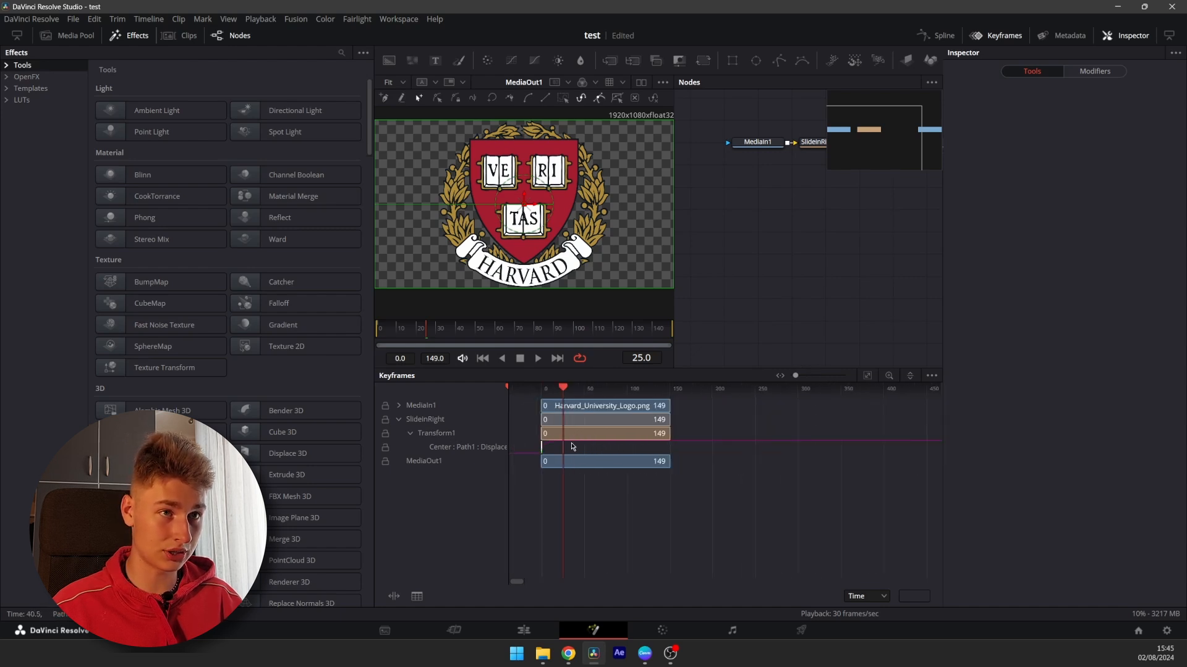
scroll(529, 439, "down", 2, "ctrl")
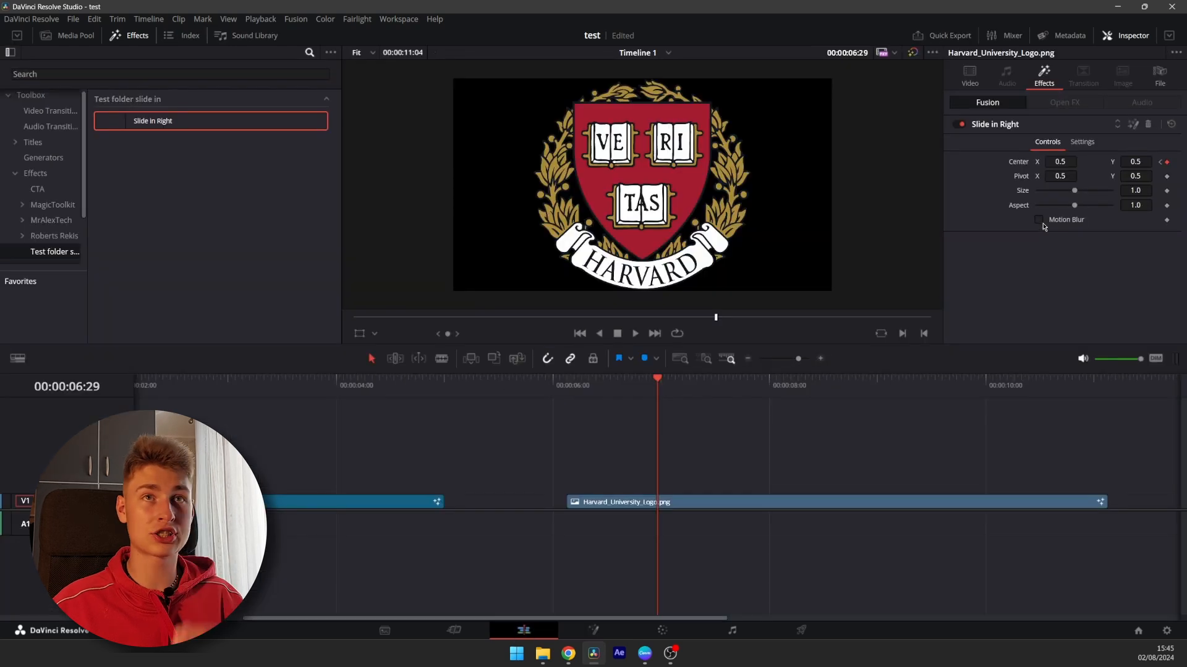
Scrub and frame-step through the logo's slide-in at the start of the clip
mouse_move(562, 393)
left_mouse_down()
mouse_move(610, 393)
mouse_move(567, 396)
mouse_move(580, 399)
left_mouse_up()
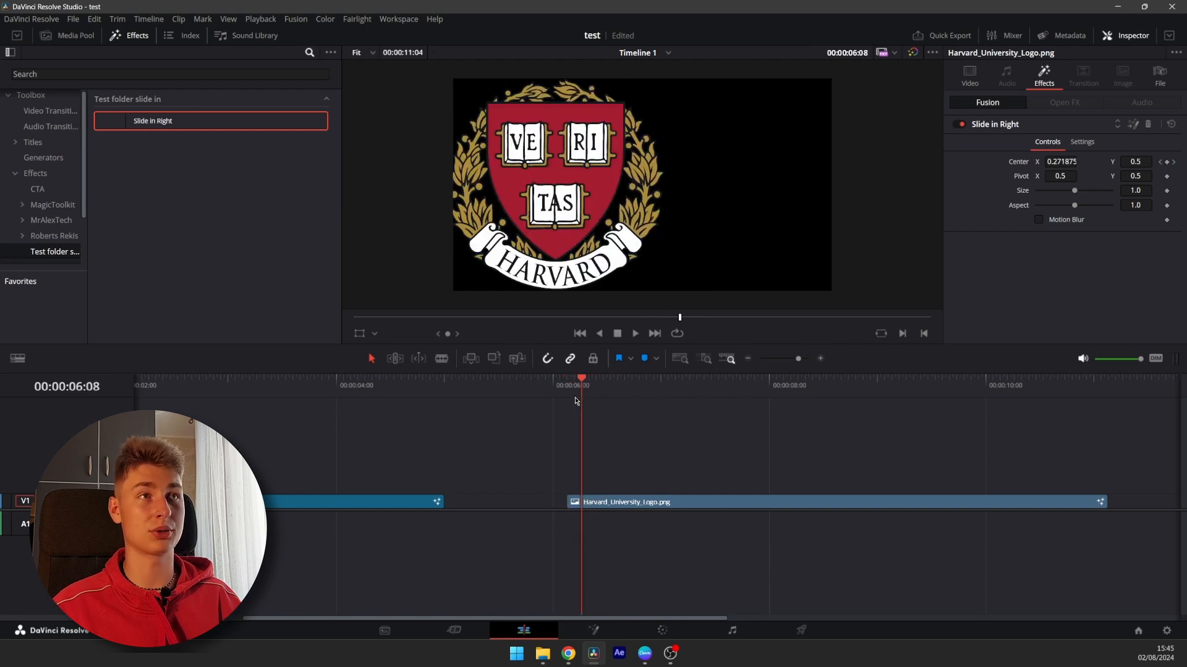
key("space")
left_click(569, 395)
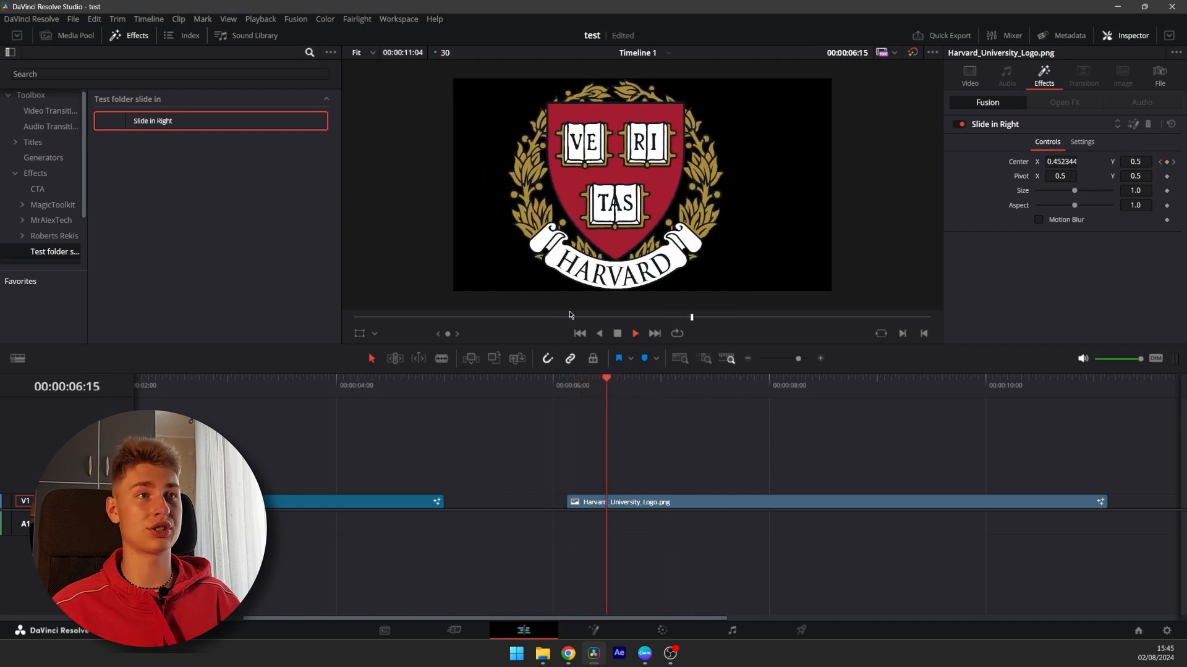
left_click(564, 388)
left_click(565, 388)
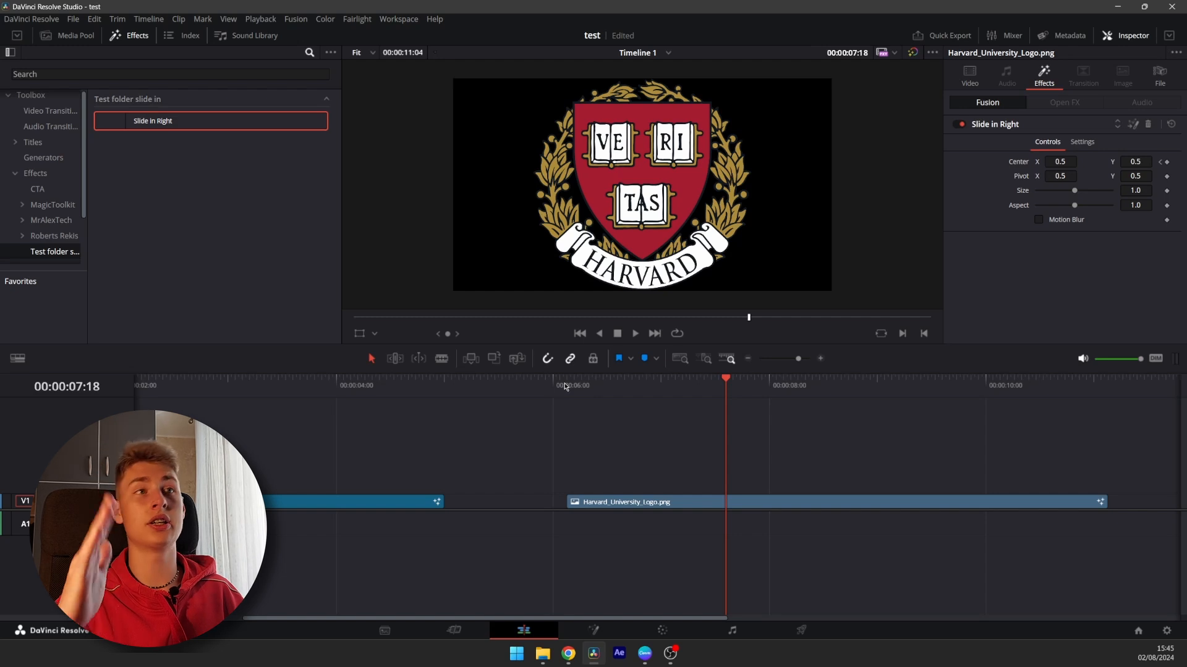
left_click(564, 388)
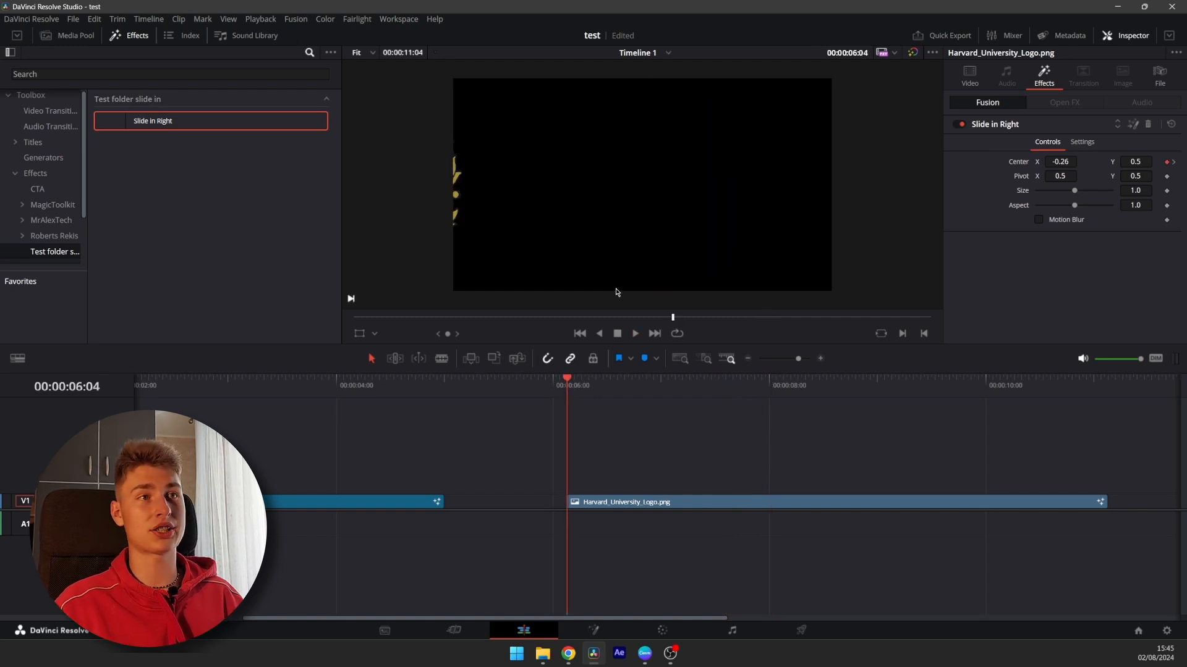
key("Right")
key("Right")
key("Right")
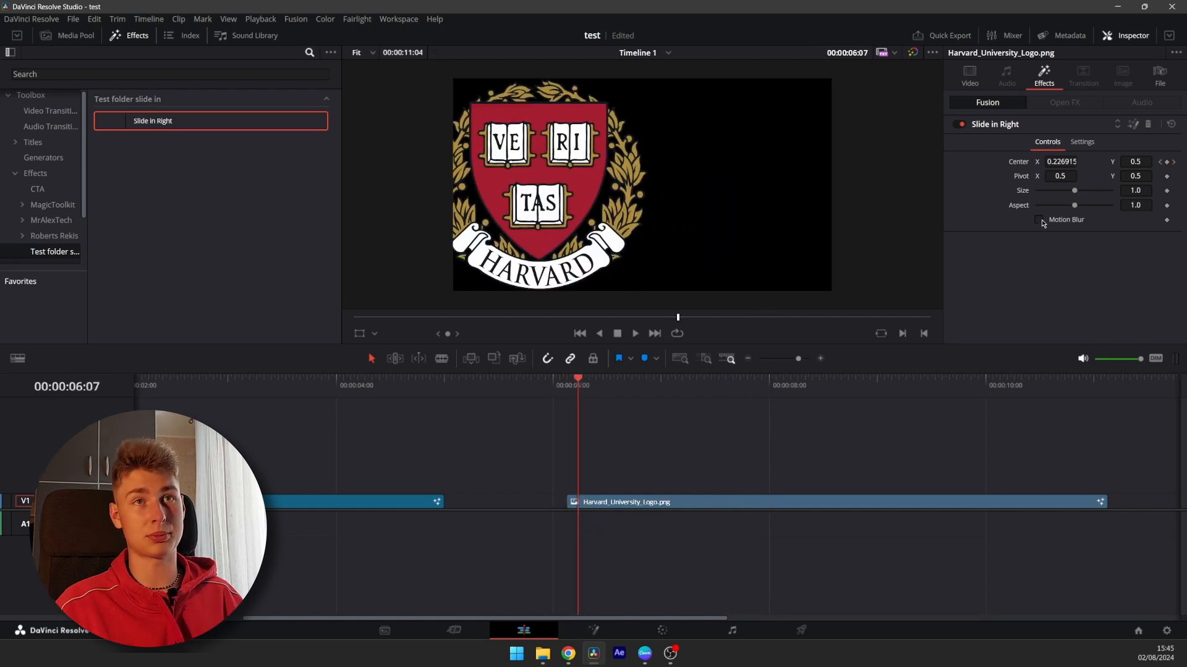
Enable Motion Blur on the Slide in Right effect with Quality 8 and Shutter Angle 360, then preview the slide-in
left_click(1039, 221)
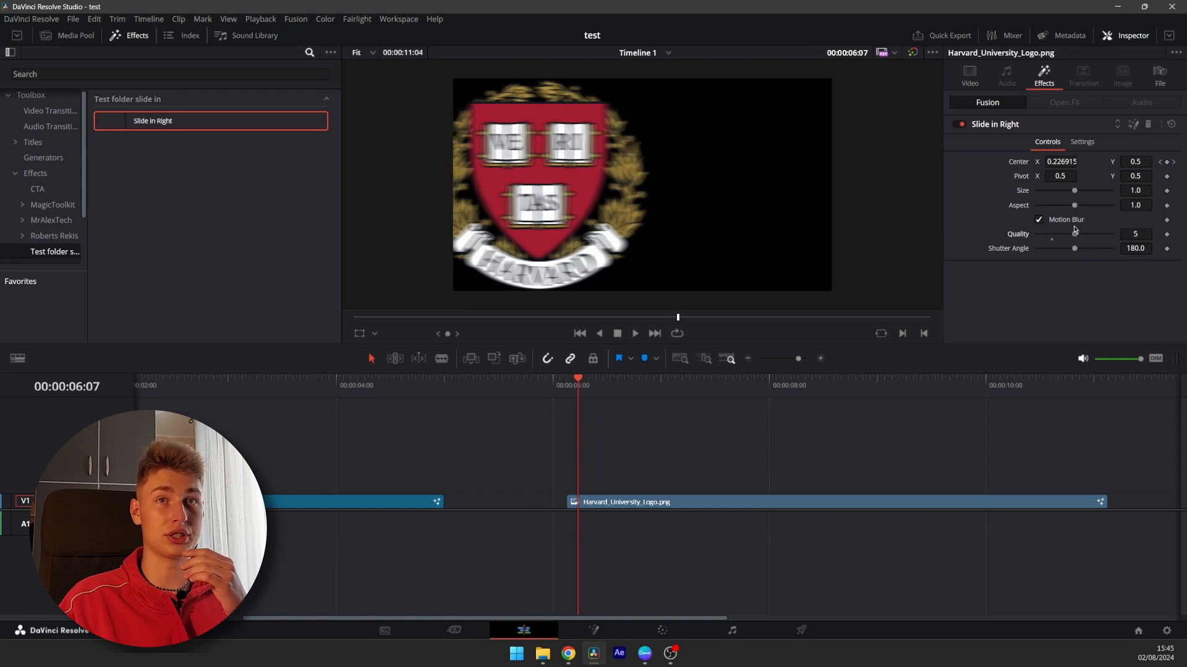
left_click_drag(1075, 249, 1111, 248)
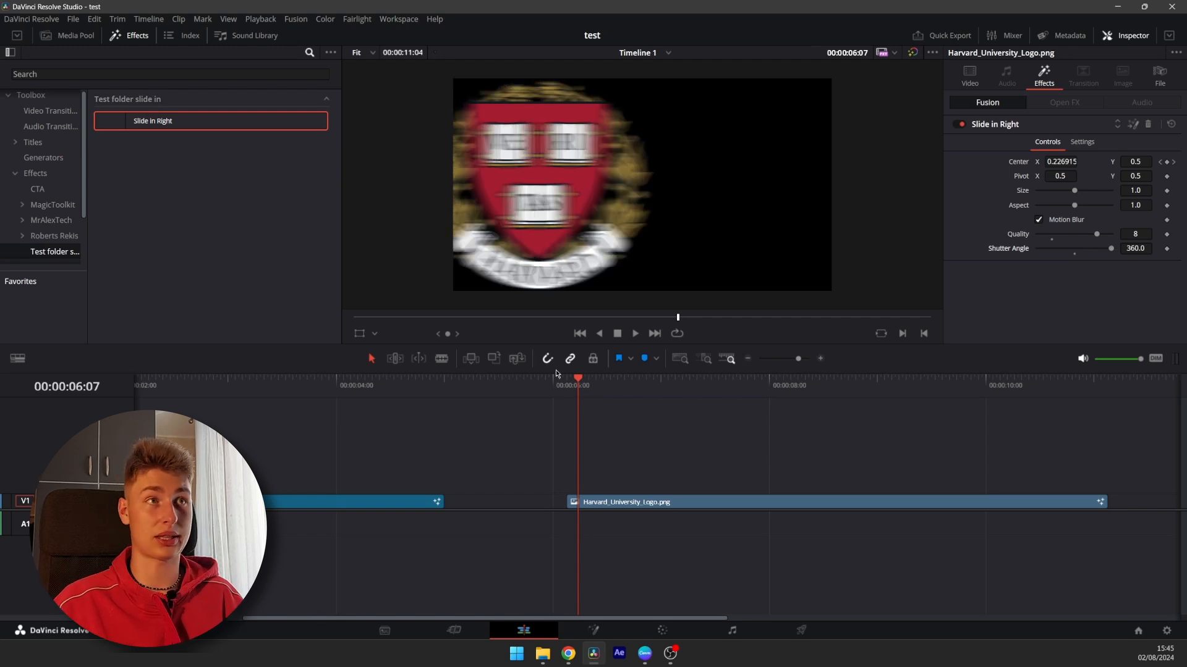
mouse_move(553, 380)
left_mouse_down()
mouse_move(705, 393)
mouse_move(528, 417)
mouse_move(631, 403)
mouse_move(559, 398)
left_mouse_up()
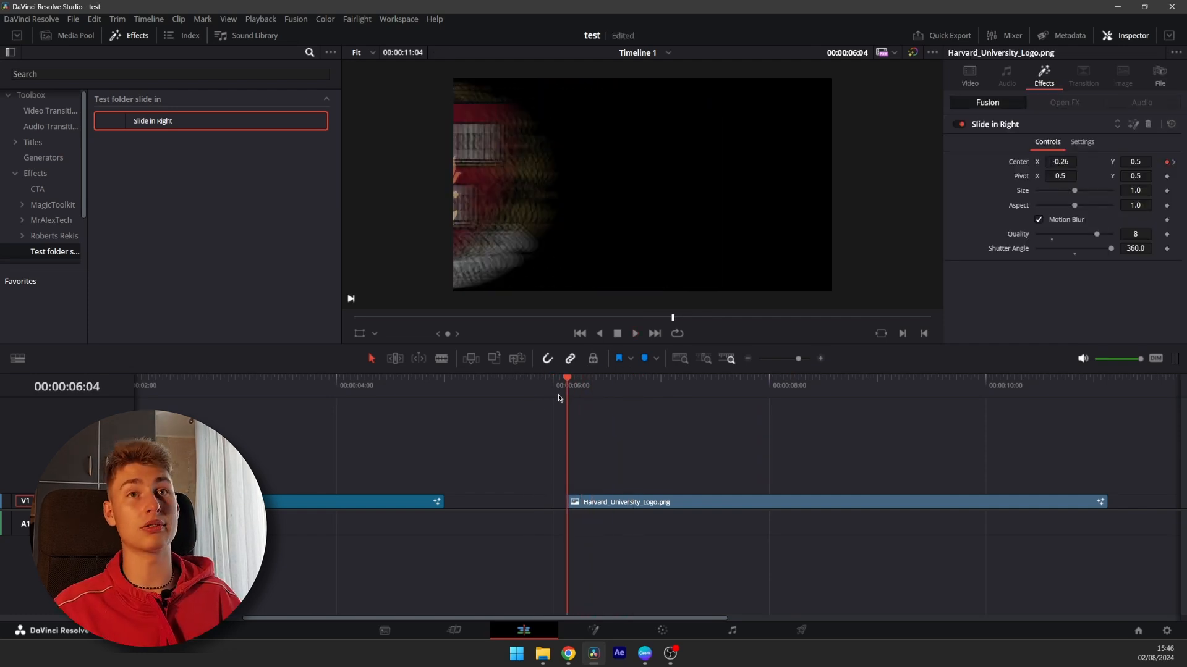
key("space")
key("space")
left_click(550, 396)
key("space")
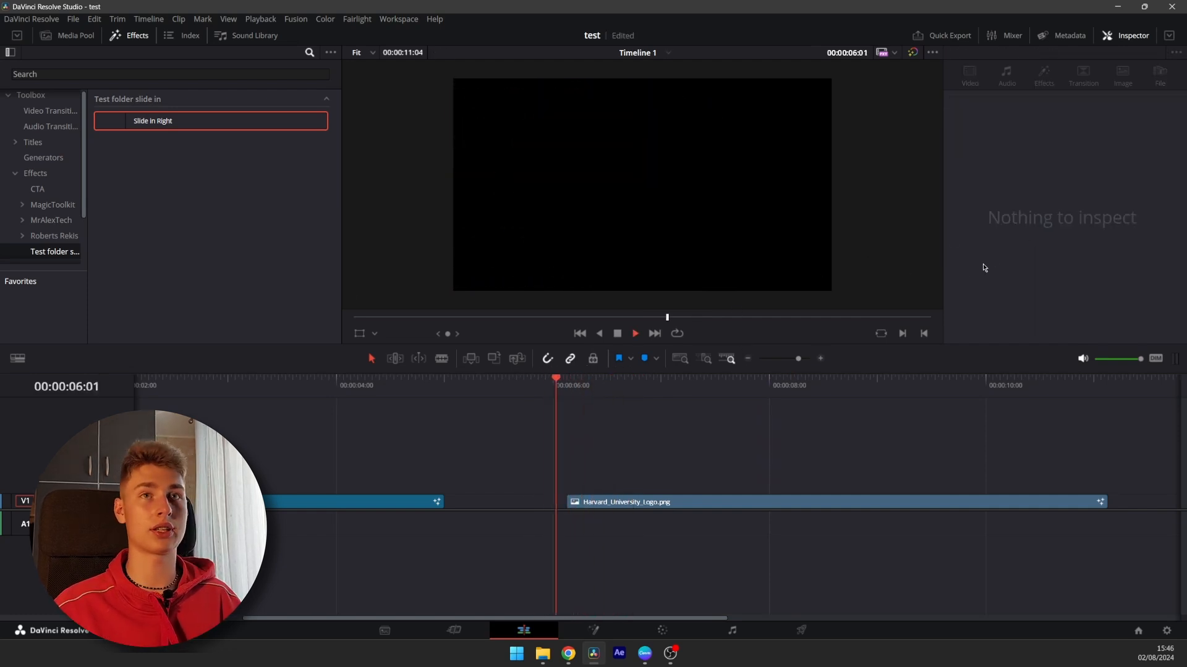
Switch Motion Blur off to compare playback, then switch it back on
key("space")
left_click(1039, 220)
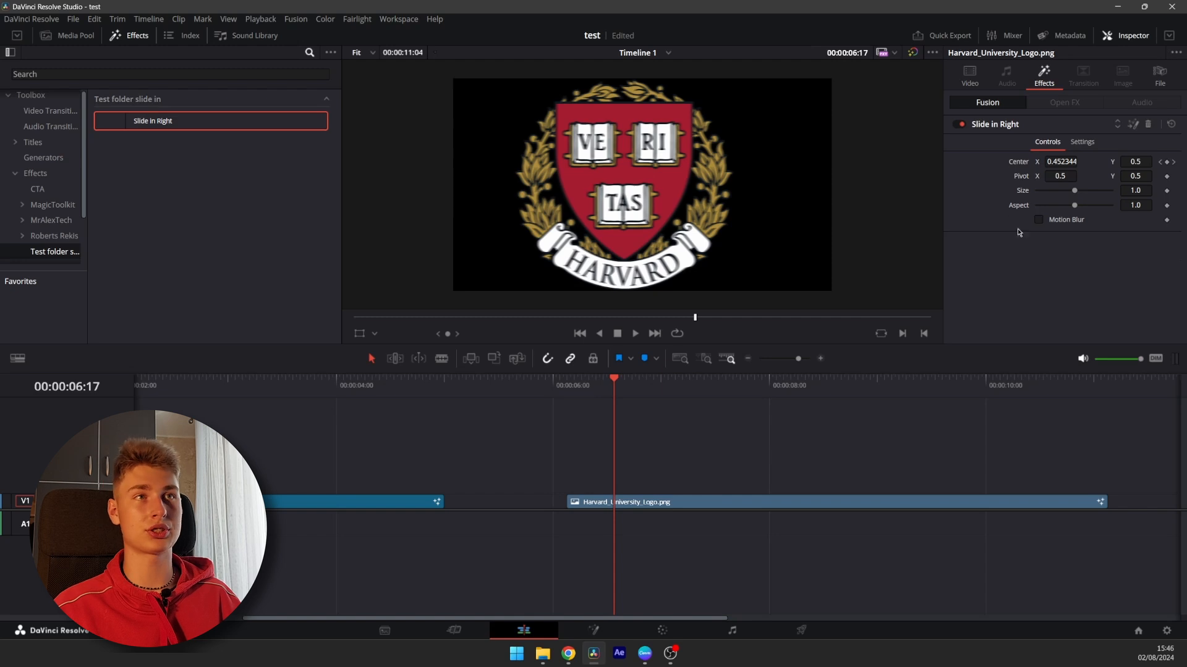
key("space")
left_click(552, 396)
left_click(542, 393)
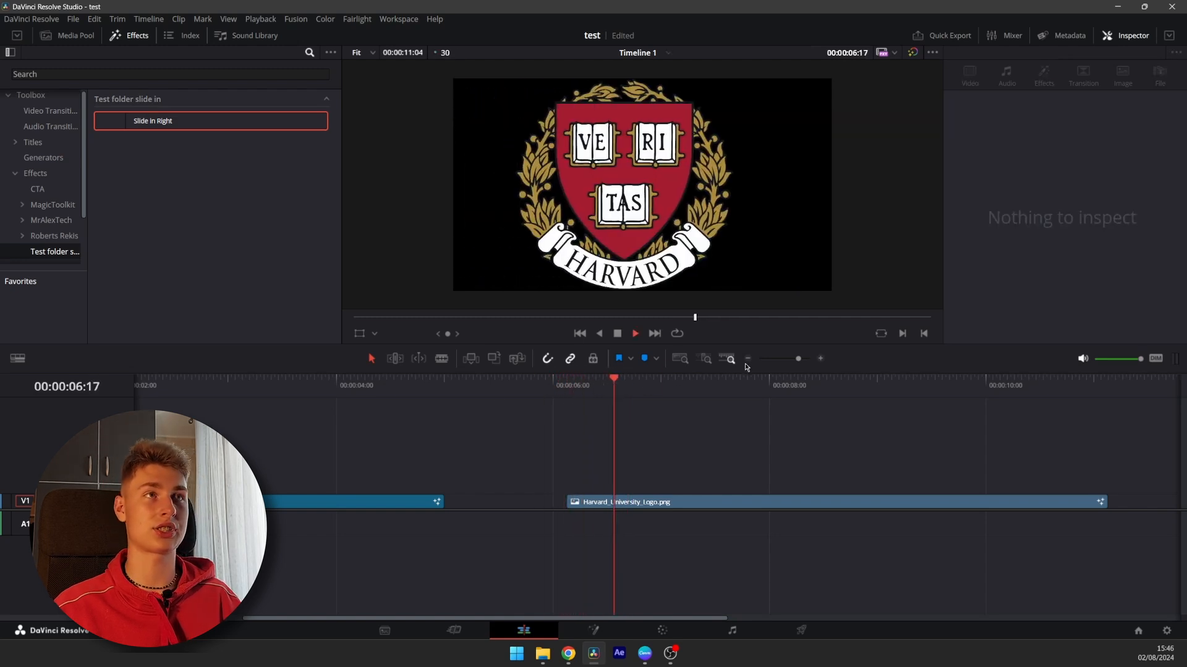
left_click(587, 390)
left_click(485, 391)
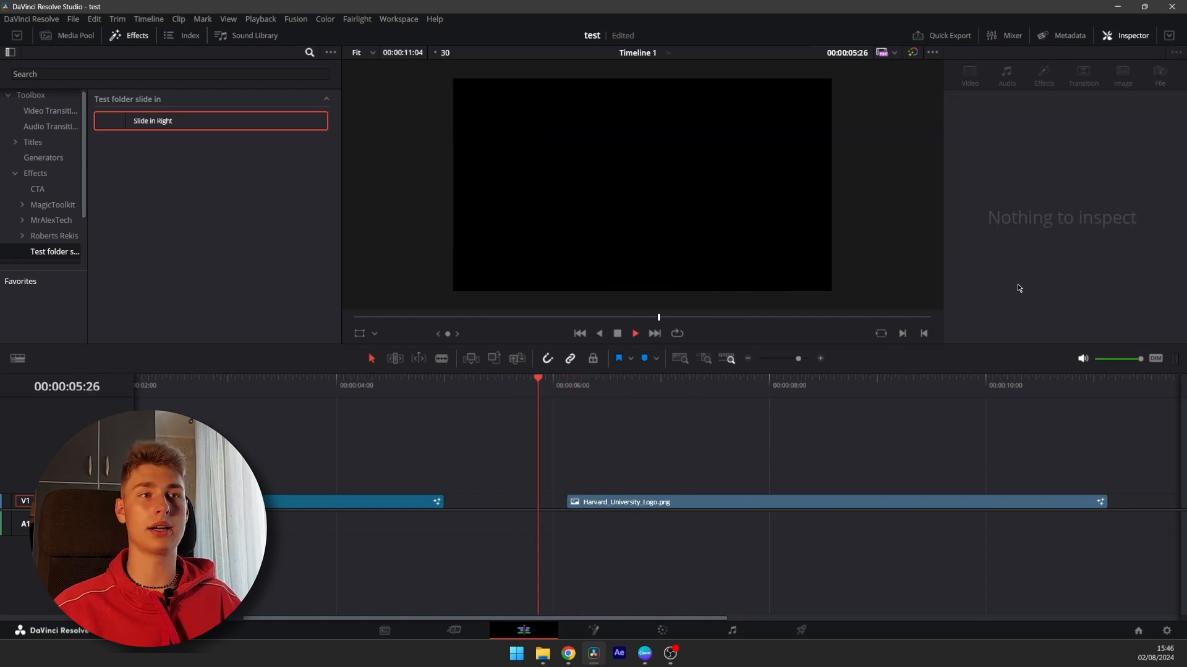
key("space")
left_click(1038, 220)
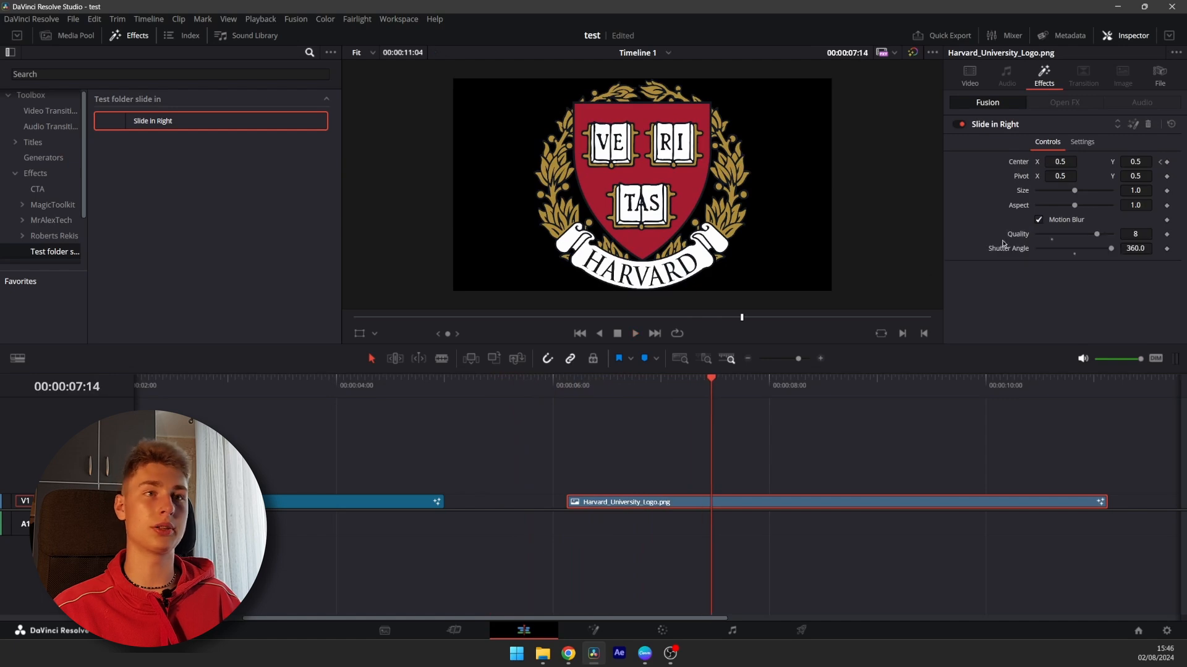
Play back the blurred slide-in from the start of the logo clip to review it
left_click(541, 384)
key("space")
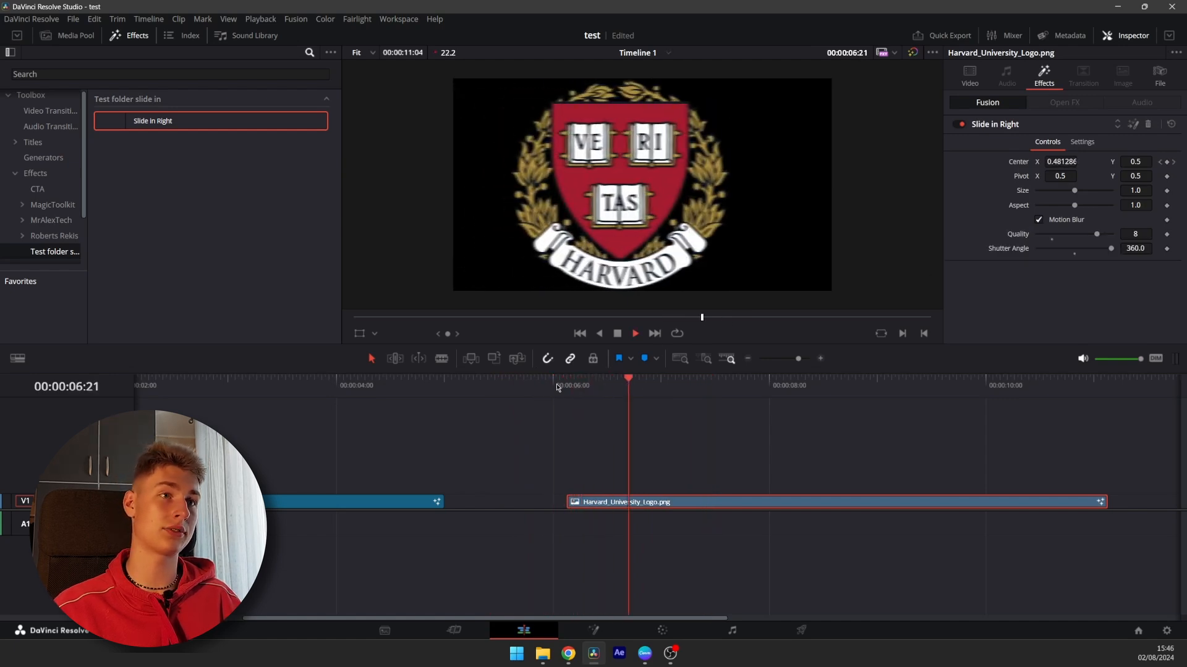
left_click(538, 391)
left_click(548, 387)
left_click(550, 387)
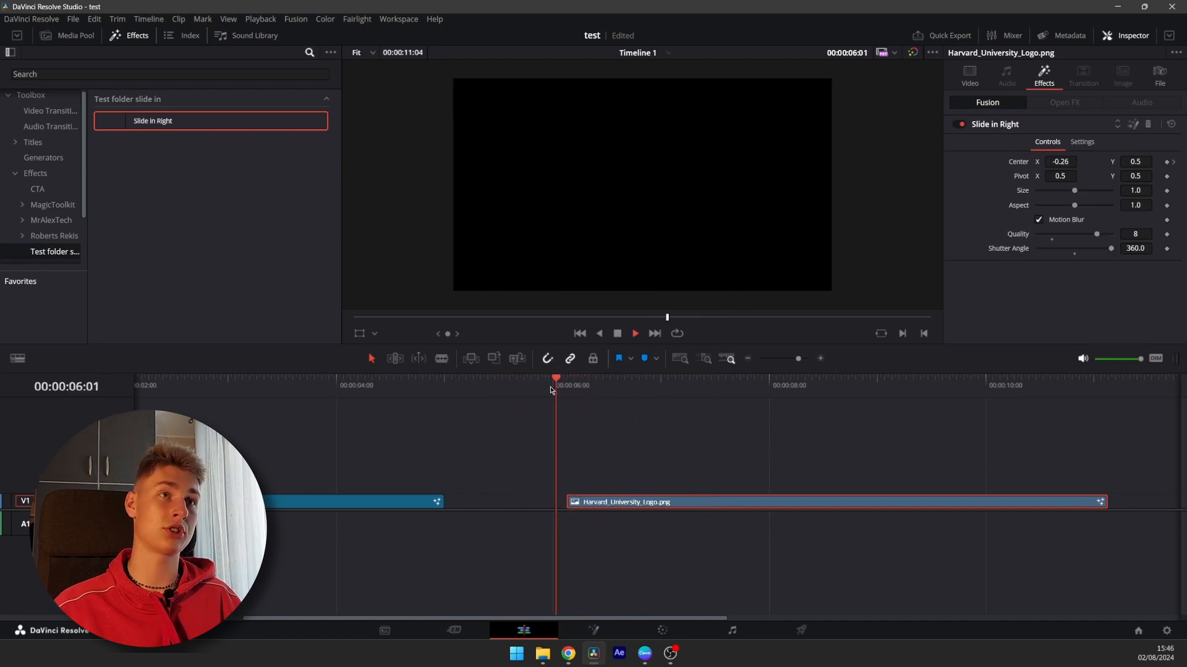
left_click(550, 387)
left_click(546, 391)
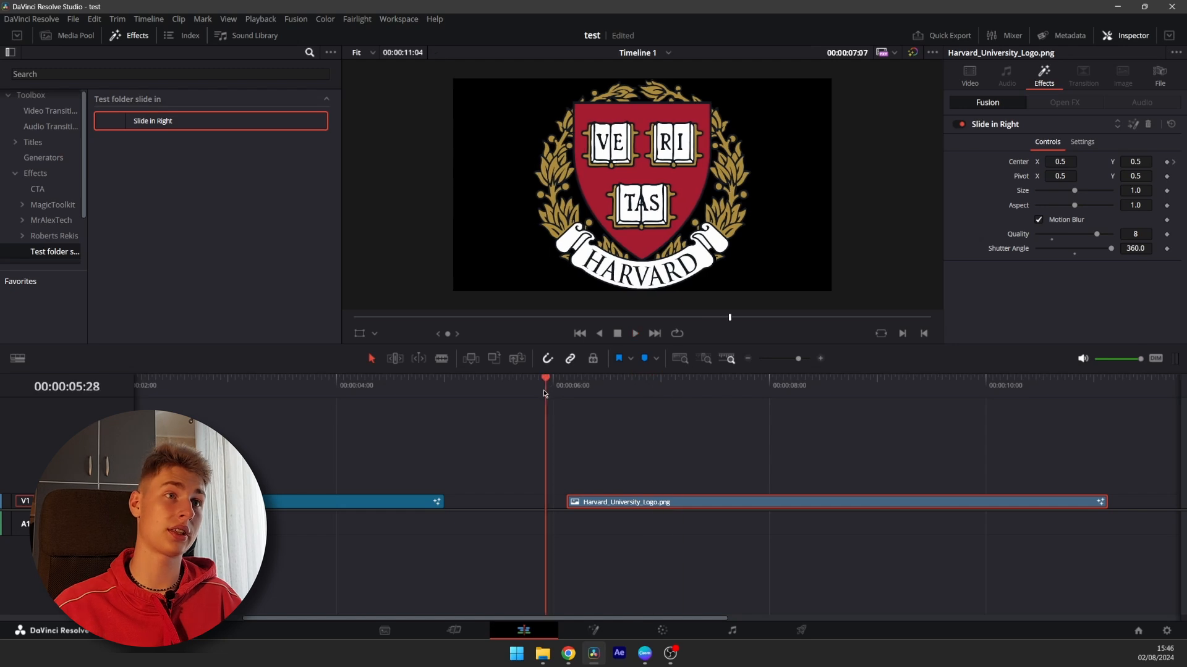
left_click(546, 391)
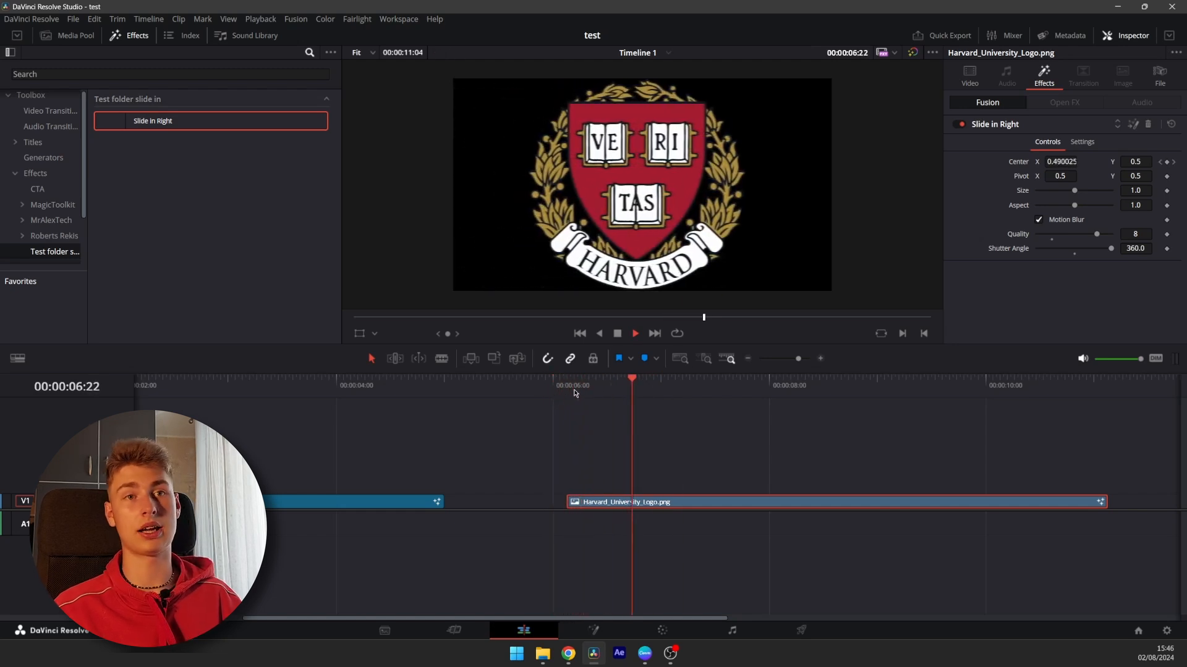
key("space")
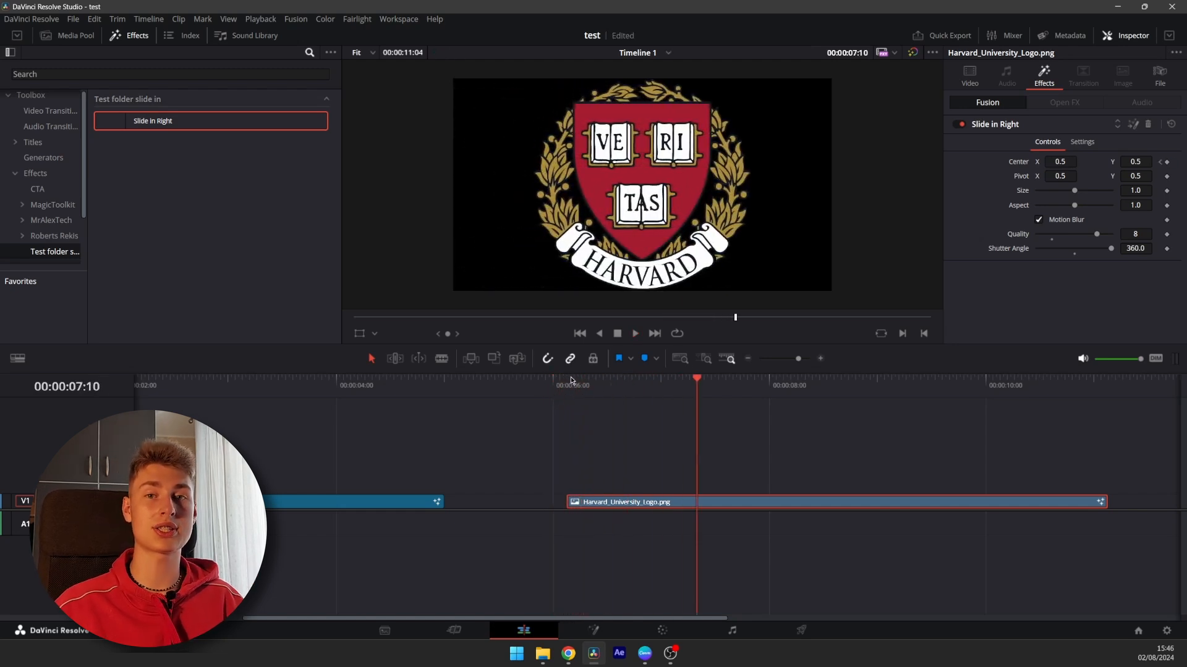